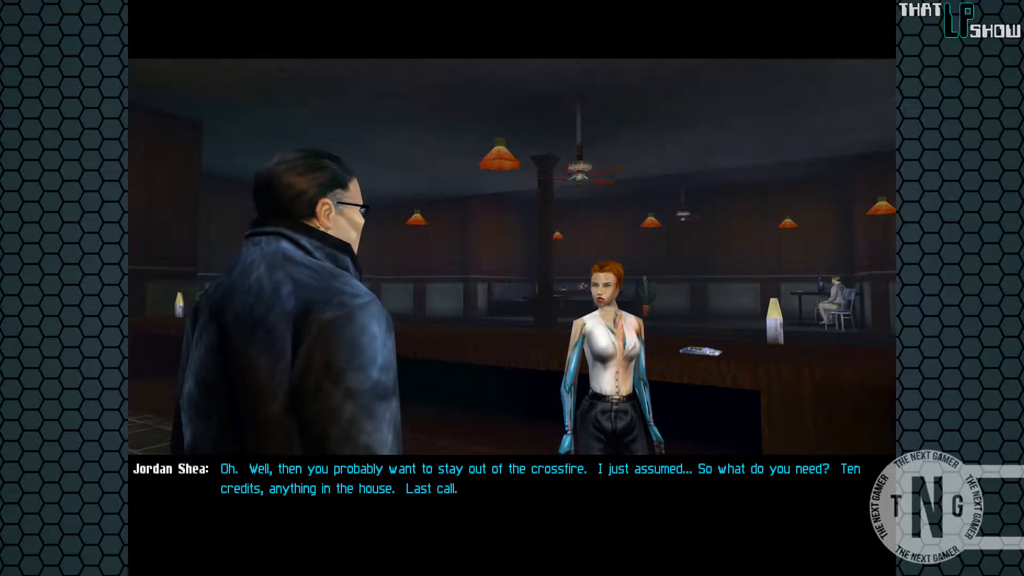
key(Down)
key(Down)
key(Down)
key(Return)
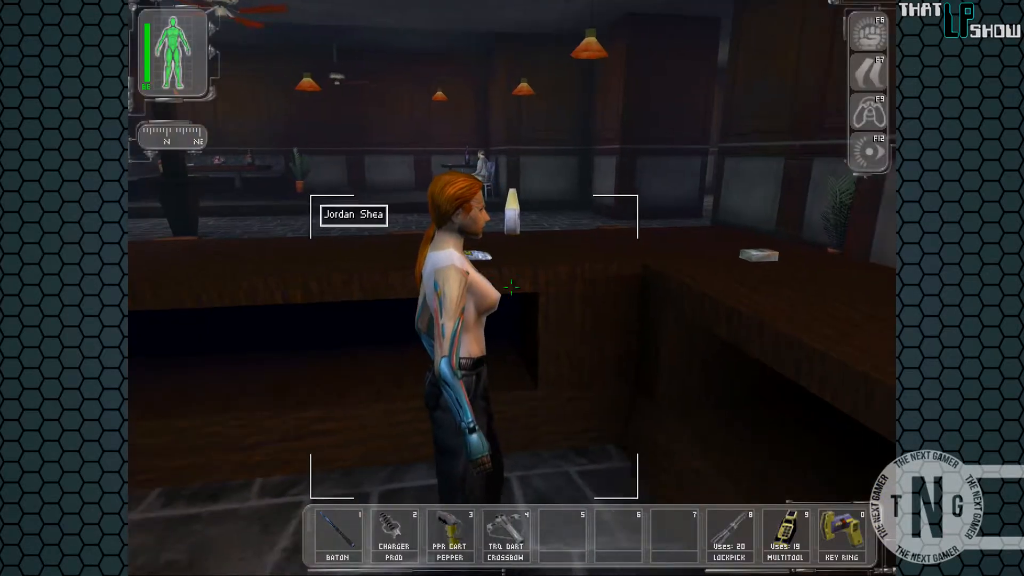
right_click(512, 287)
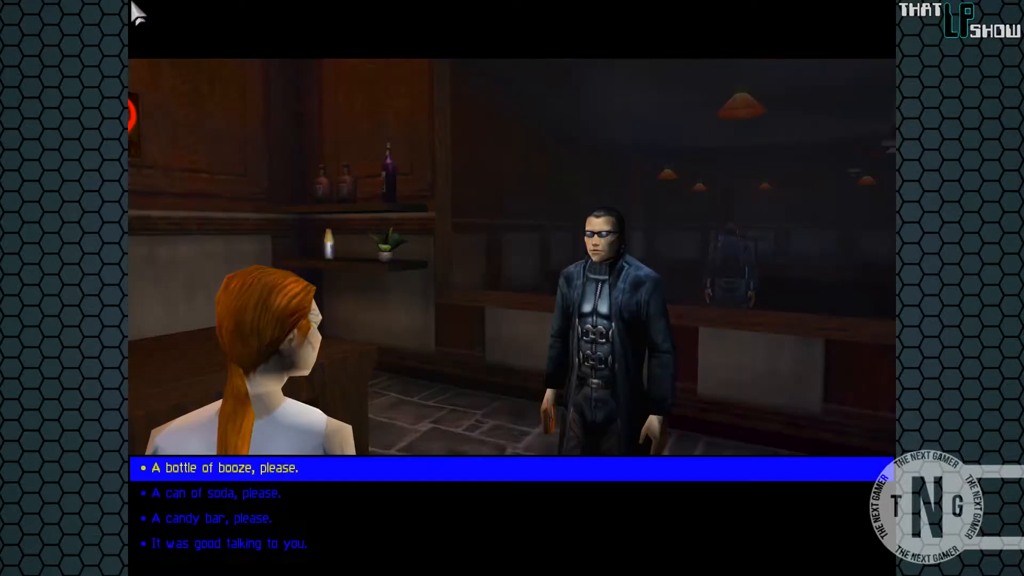
Say 'It was good talking to you.' to end the talk and turn away from the counter.
key(Down)
key(Down)
key(Down)
key(Return)
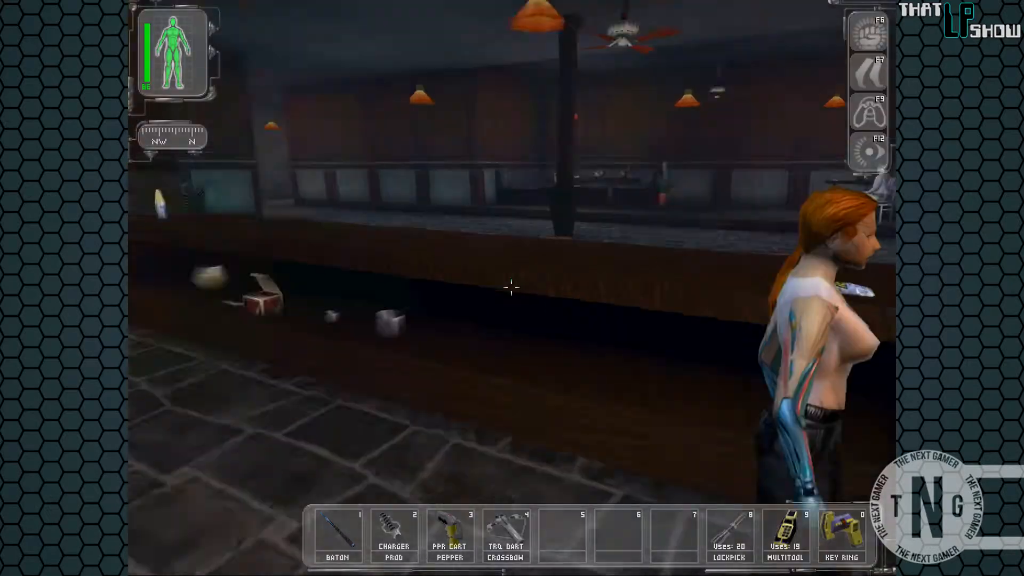
key(w)
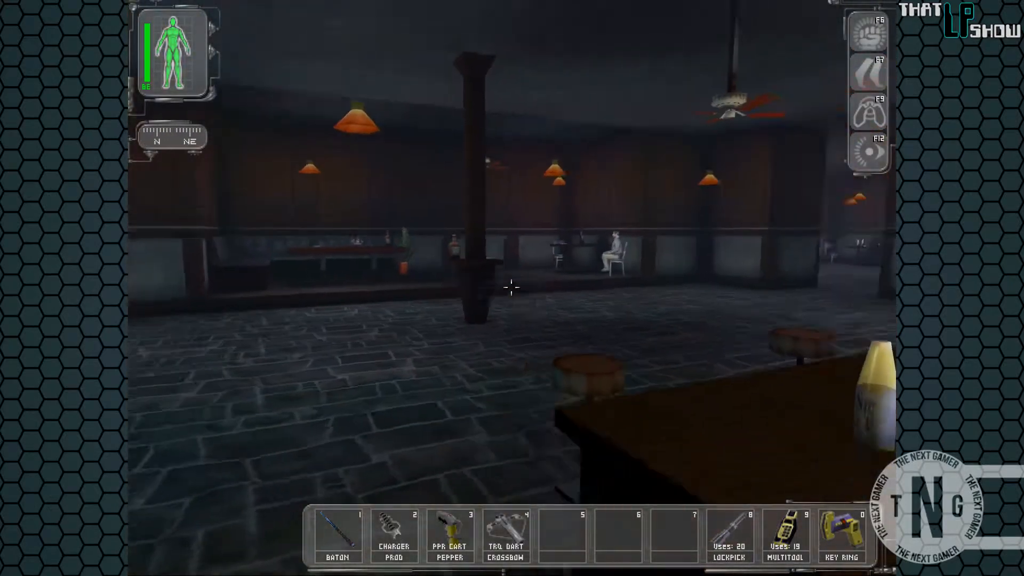
Cross the bar room and start a conversation with seated patron Joe Greene.
key(w)
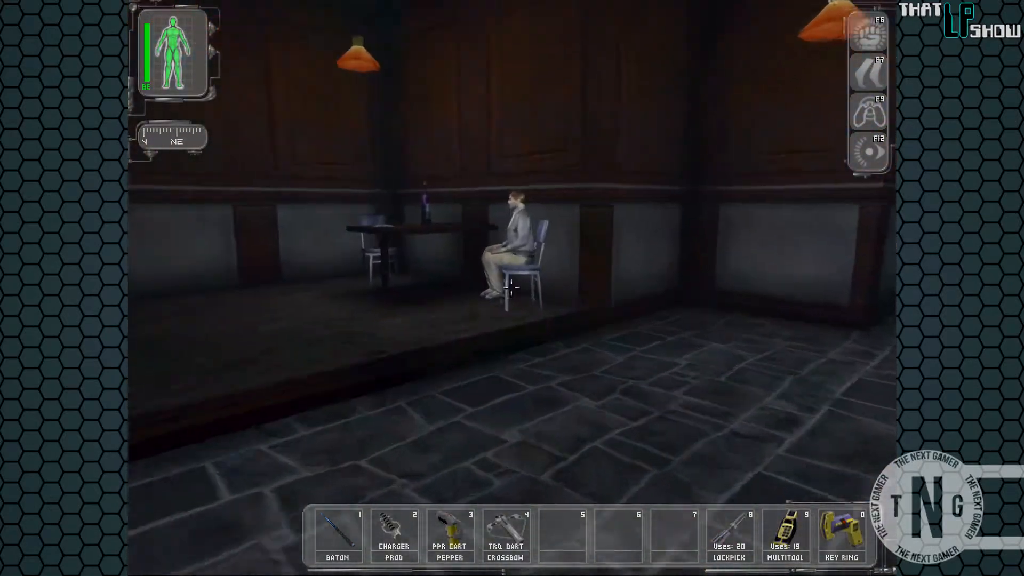
key(w)
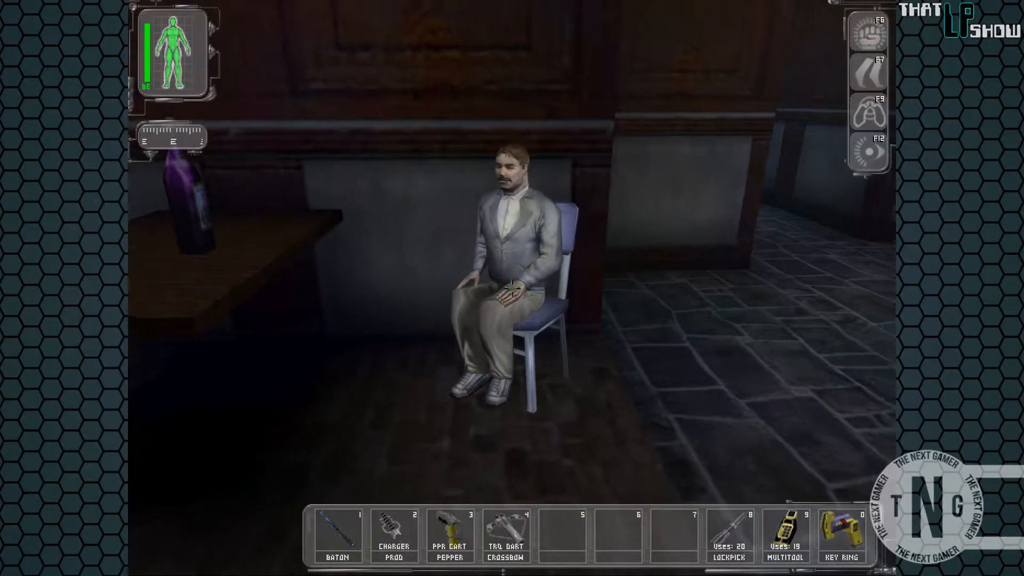
right_click(513, 287)
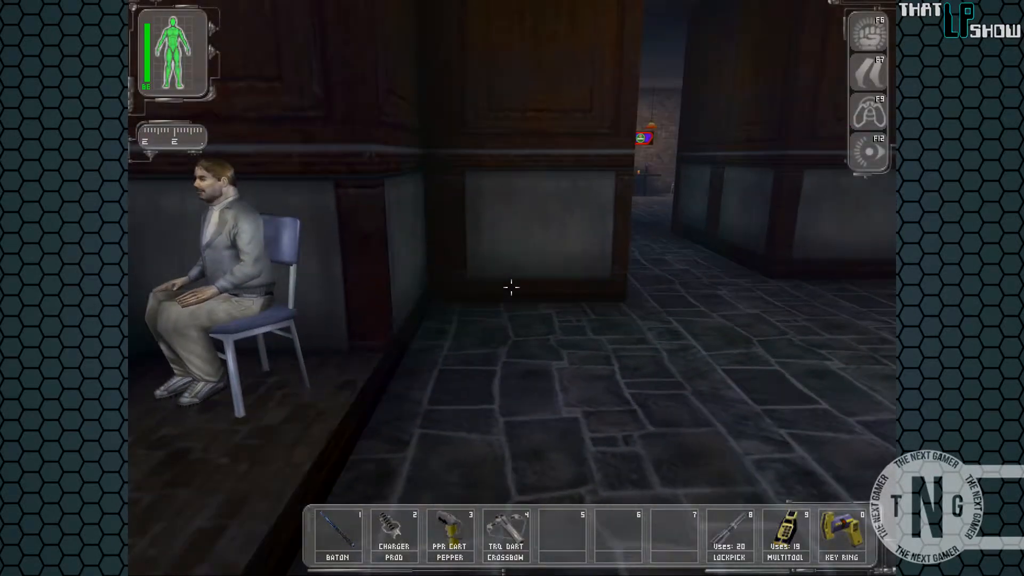
Face Joe Greene again and talk with him a second time.
key(w)
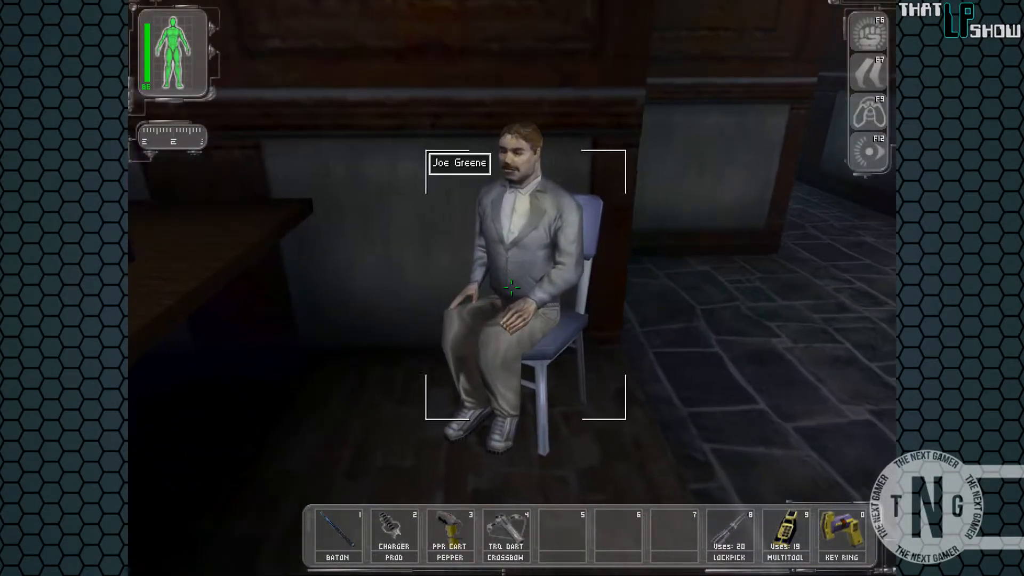
right_click(511, 286)
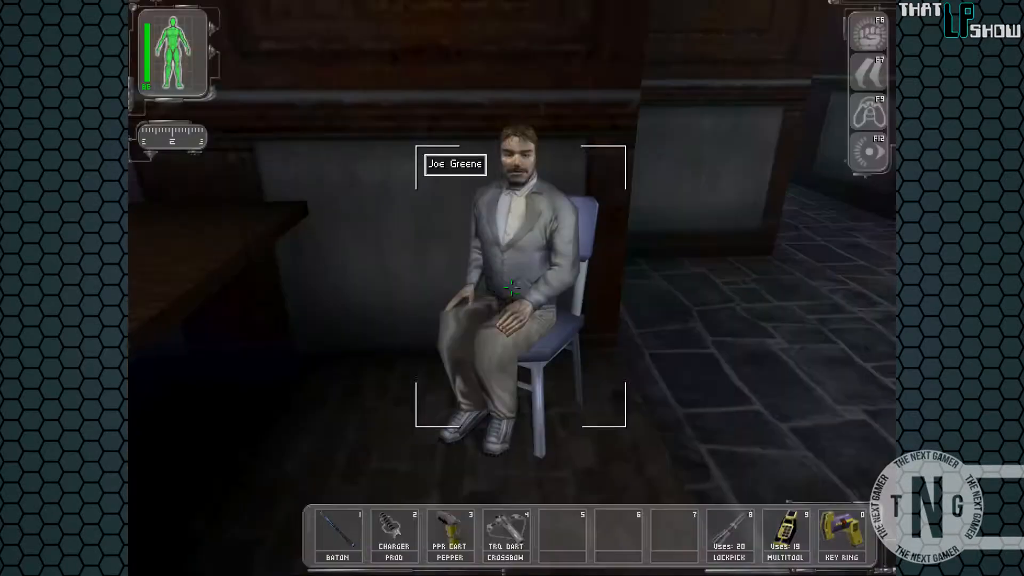
Walk into the pool room and hear Harley Filben's warning about the UNATCO raid.
key(w)
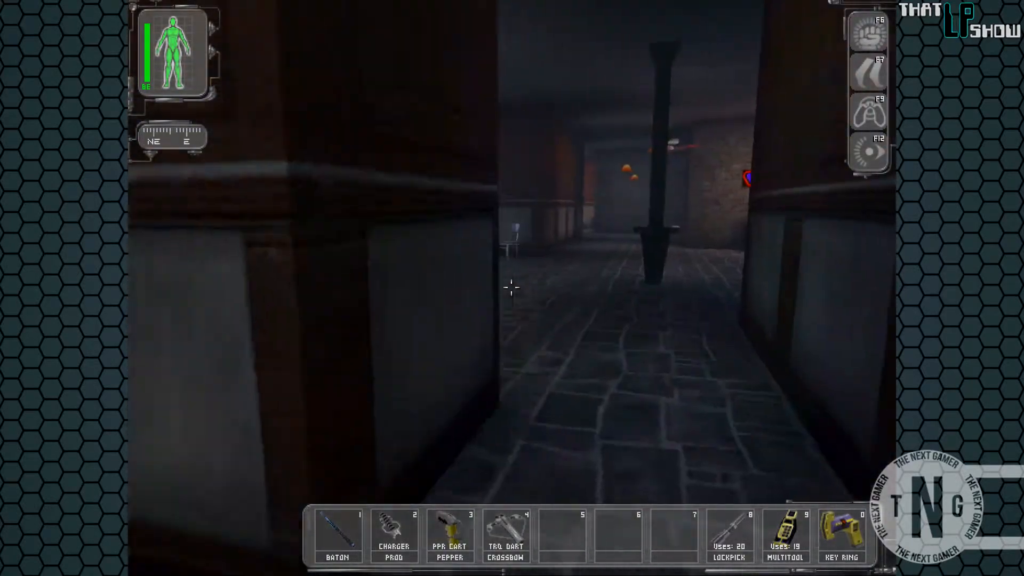
key(w)
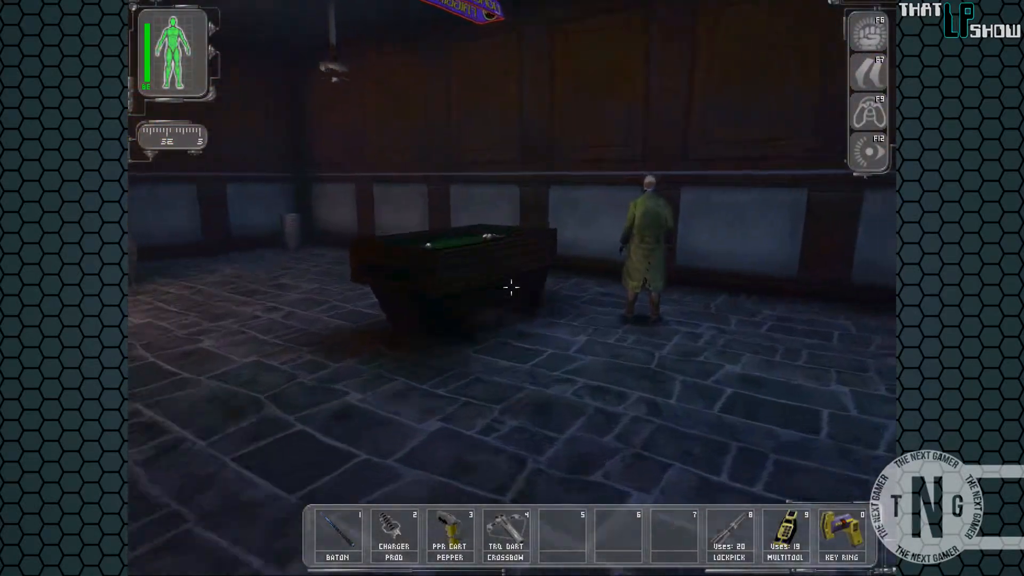
right_click(512, 287)
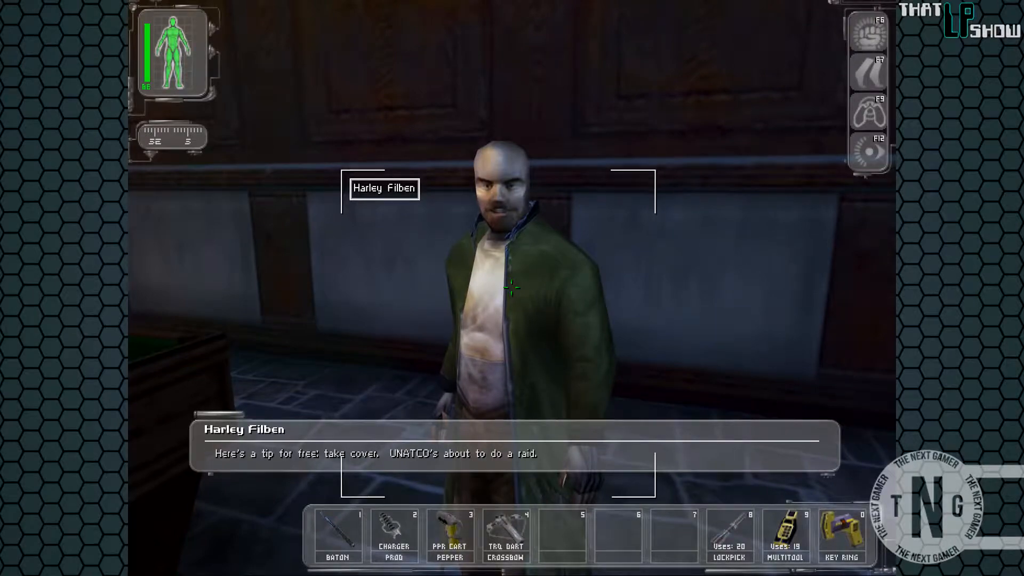
key(s)
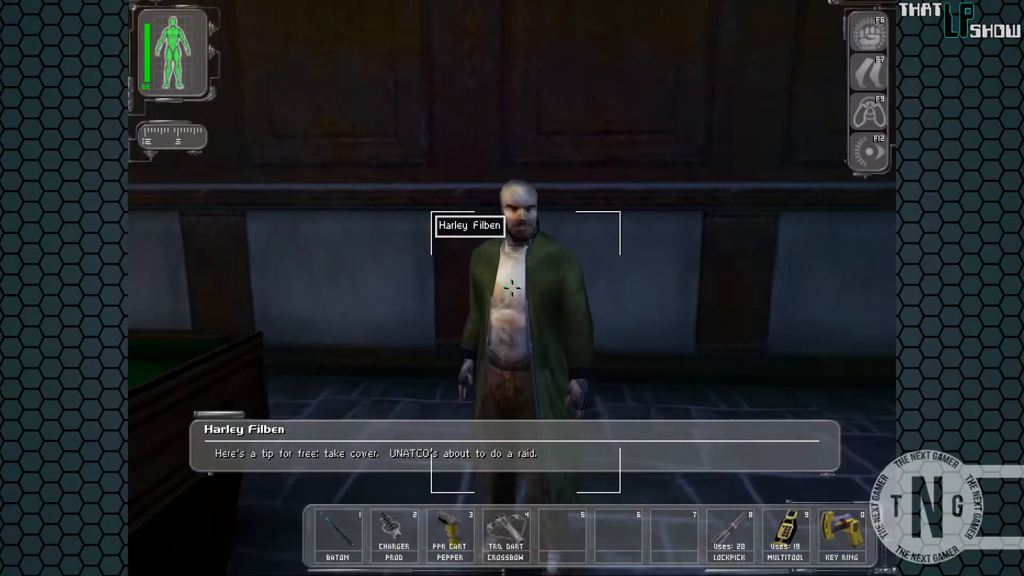
Walk past the Red Star table through the doorway into the lit brick alley corridor.
key(w)
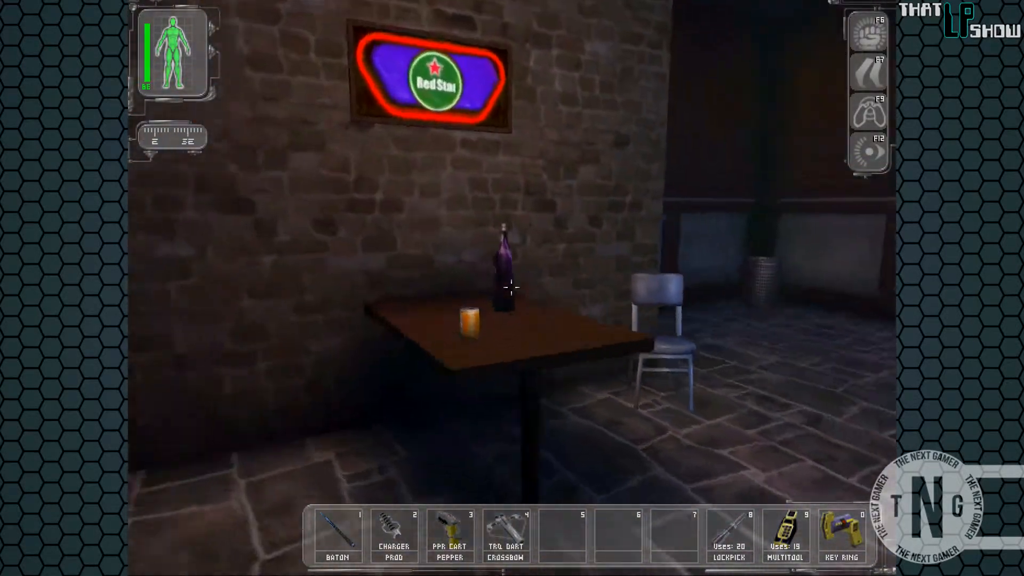
key(w)
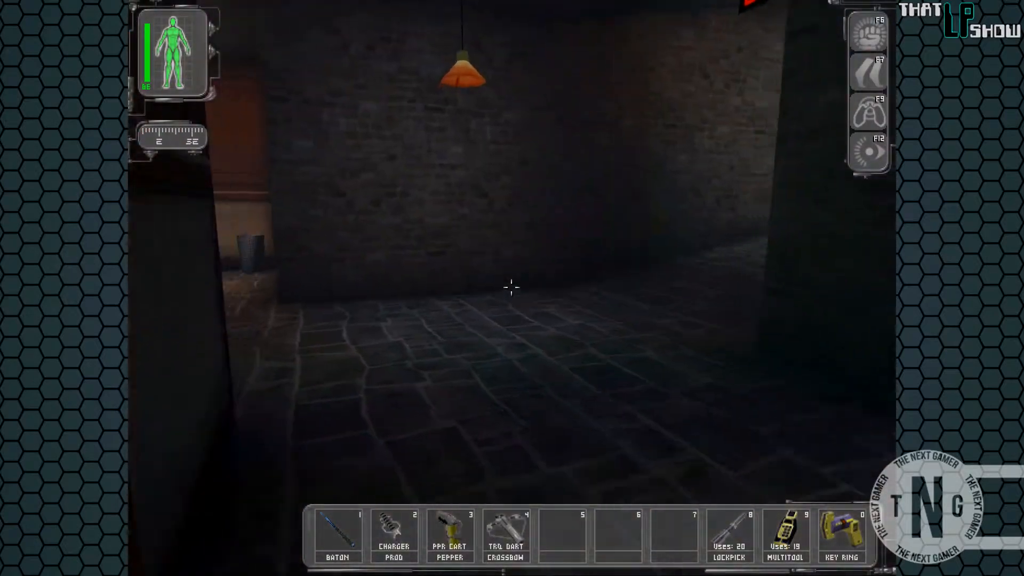
key(w)
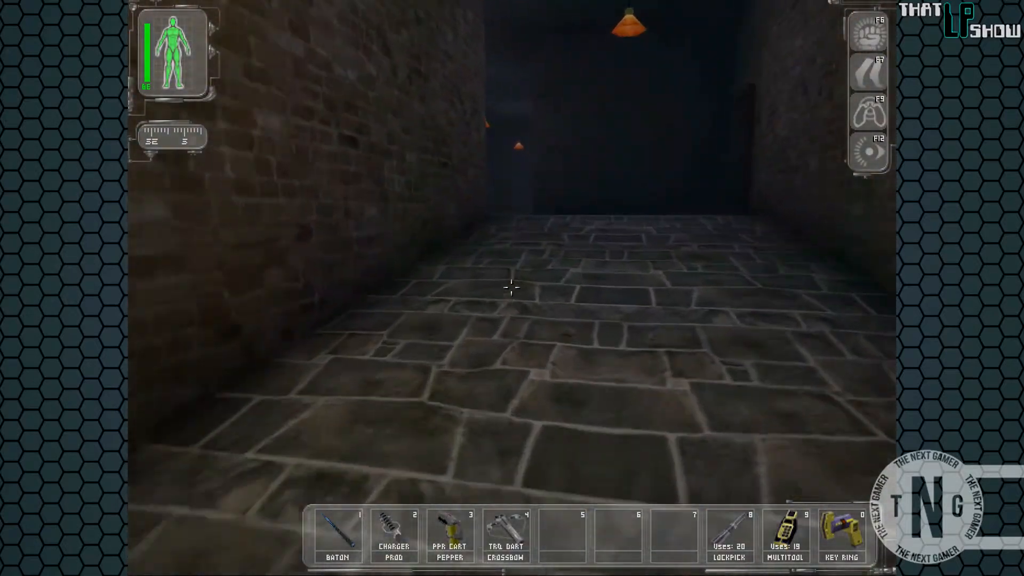
Follow the brick corridor to the unlocked back door and go through it.
key(w)
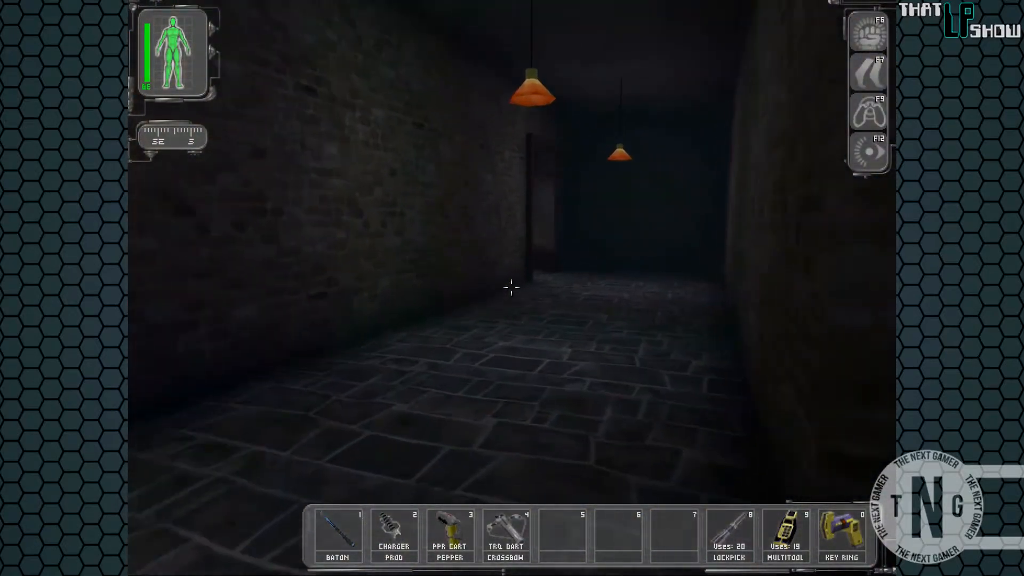
key(w)
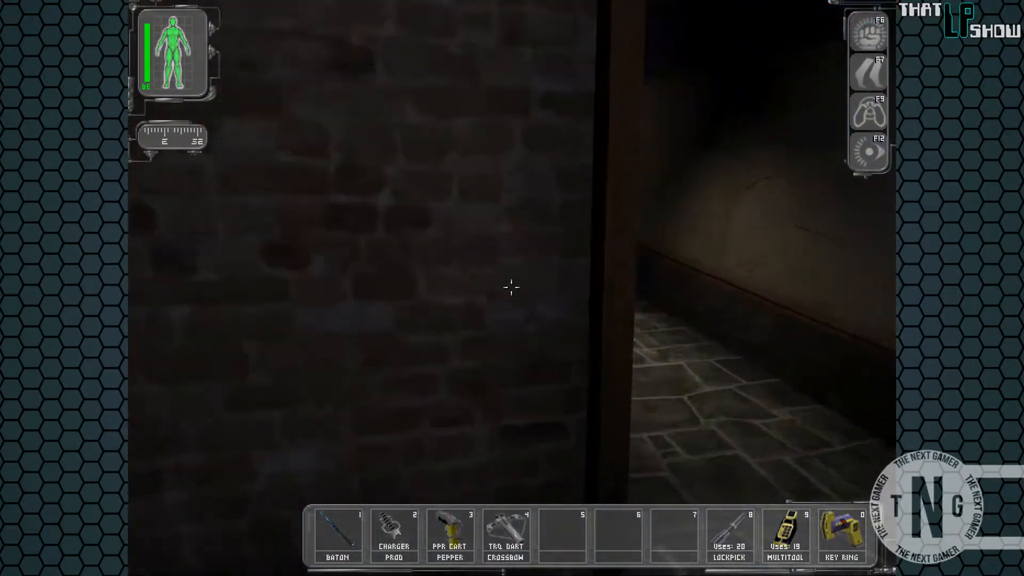
key(w)
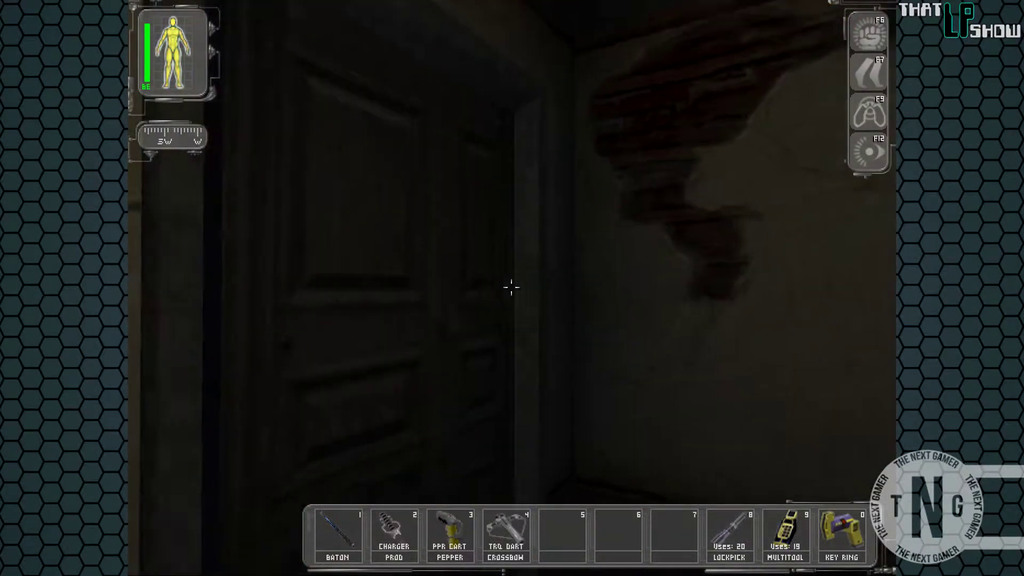
key(w)
right_click(512, 286)
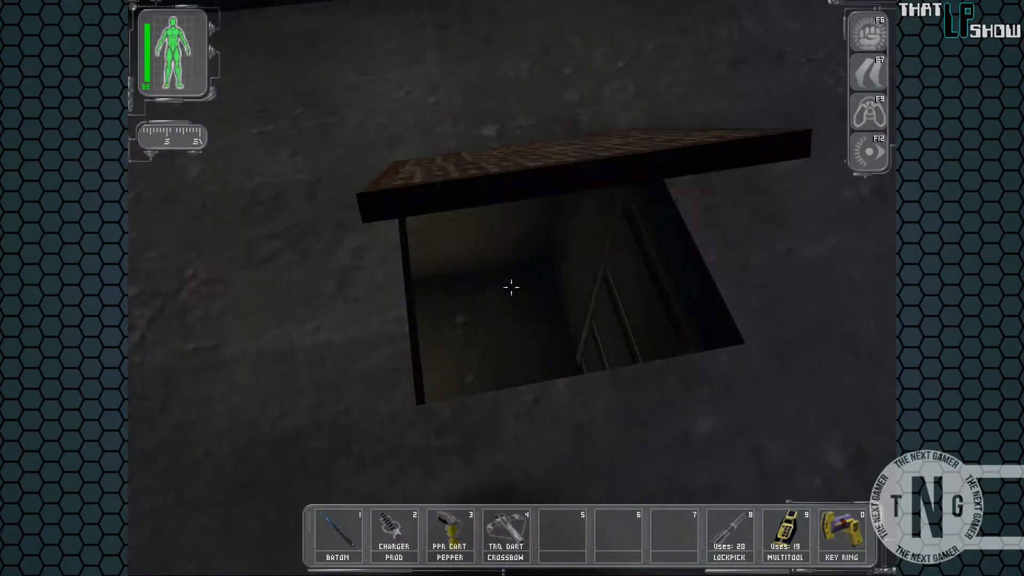
Drop into the floor hatch, quicksave, and climb the ladder up into the storage area.
key(w)
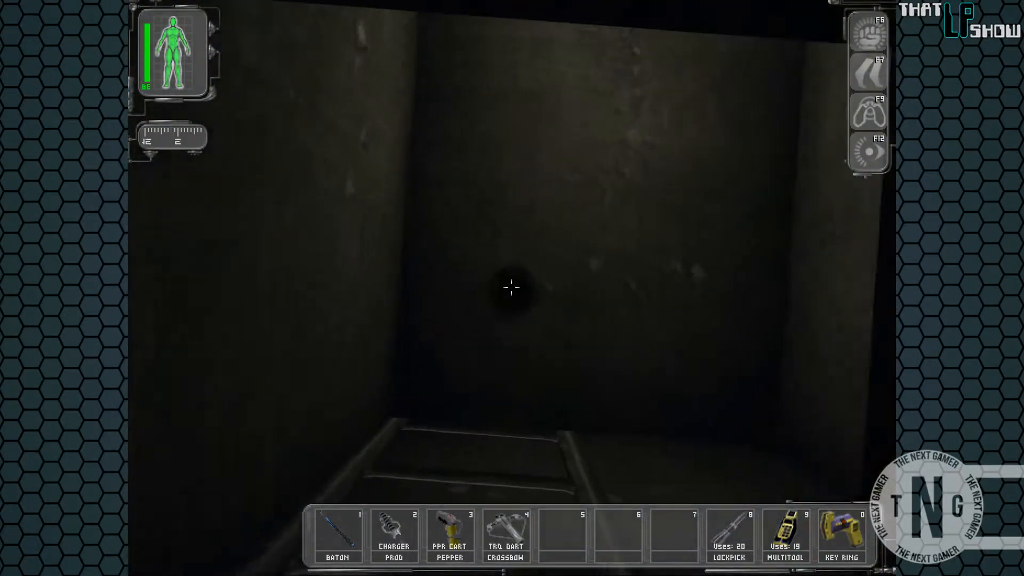
key(F5)
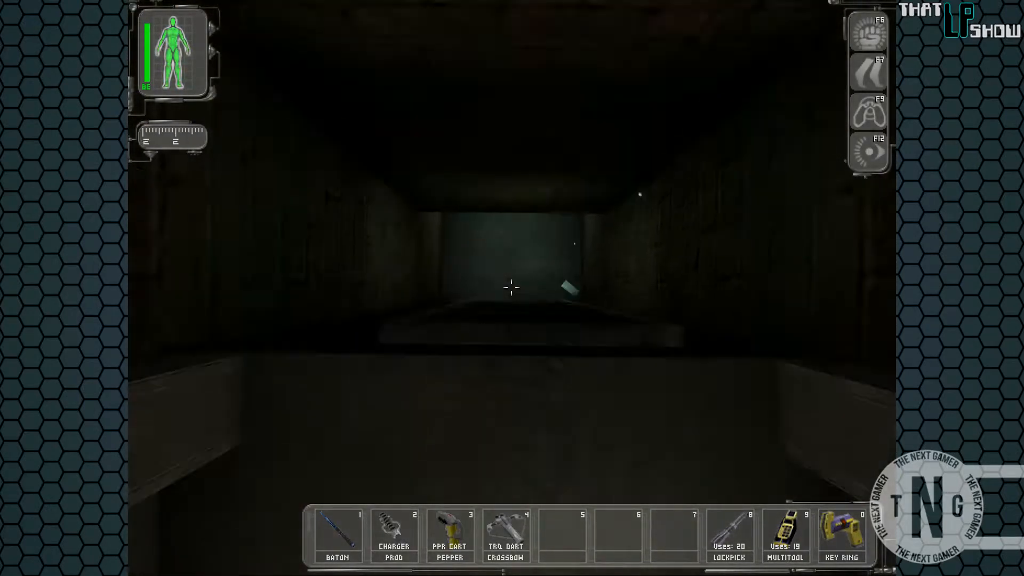
key(w)
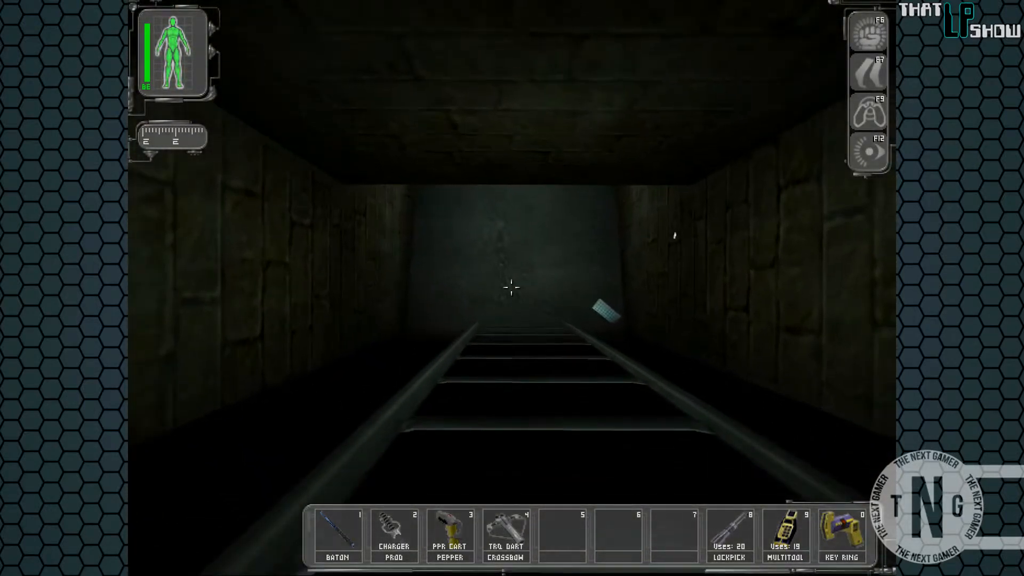
key(w)
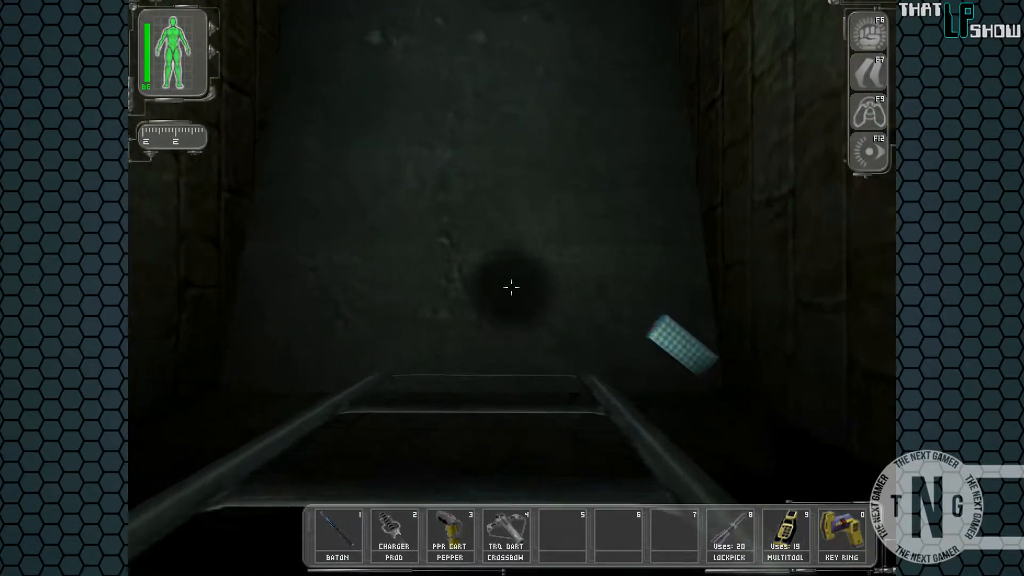
key(w)
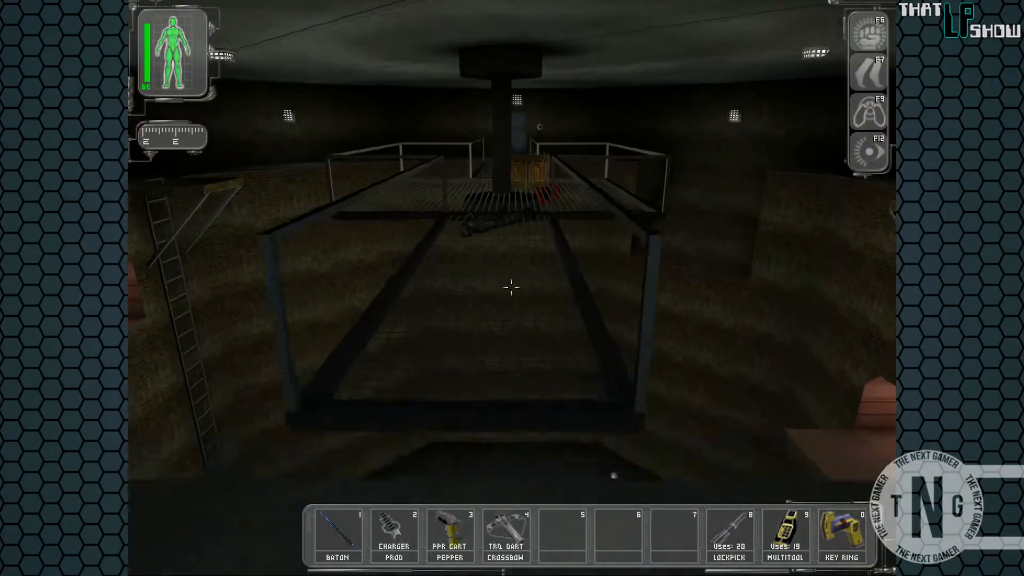
Smash the Combat Supply Crate, collect the Thermoptic Camo and check it in the inventory.
key(w)
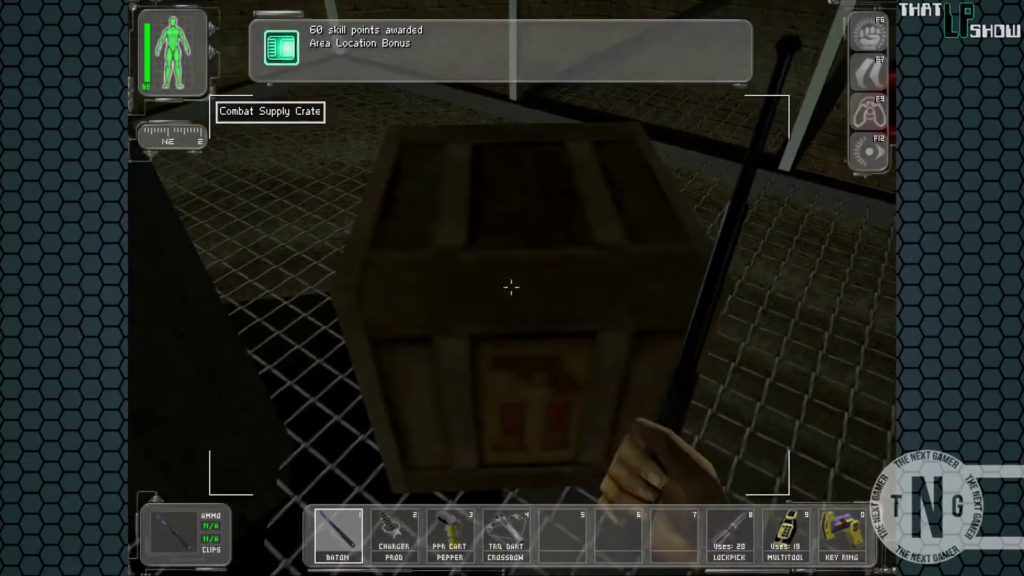
click(512, 287)
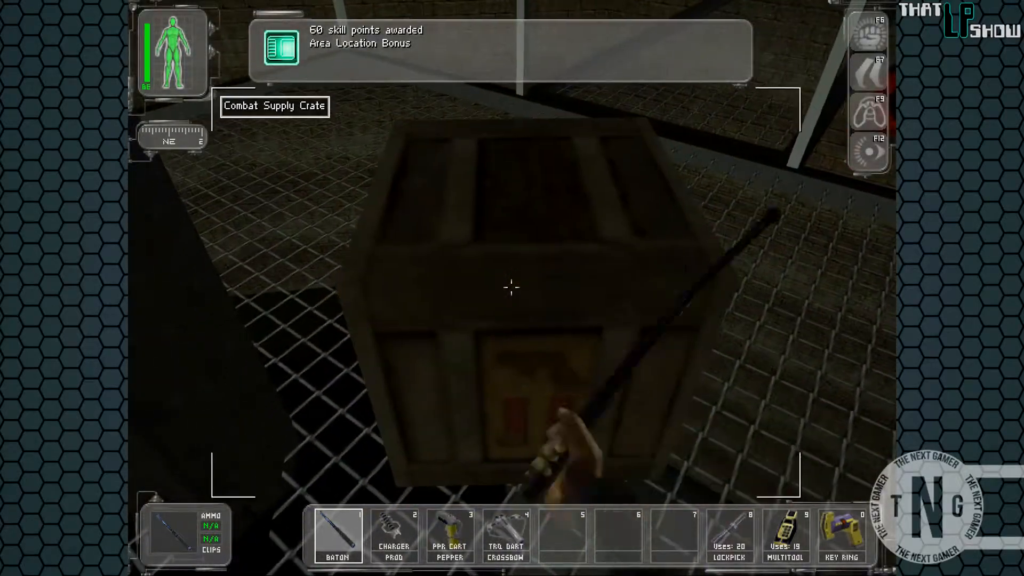
right_click(511, 286)
key(F1)
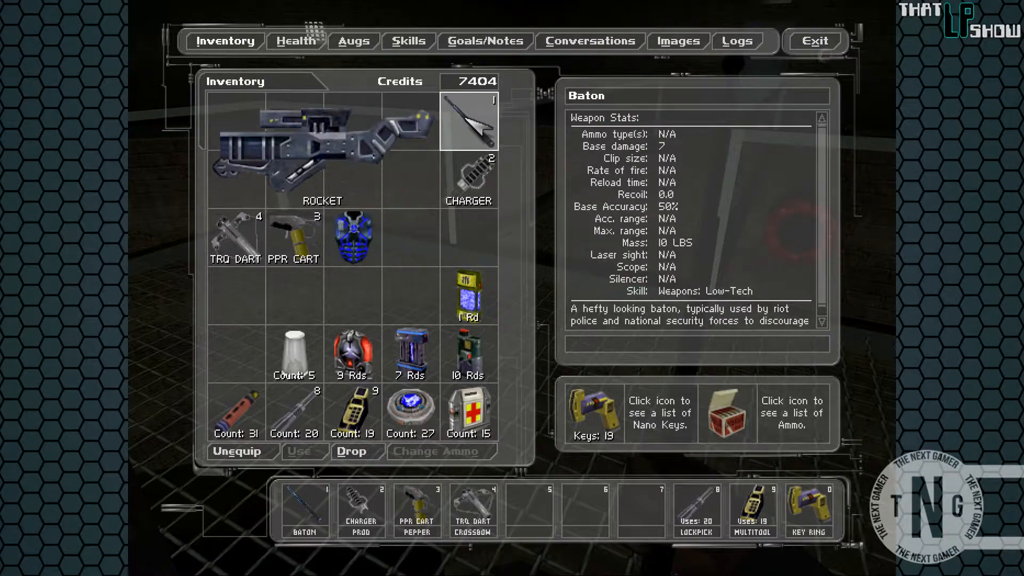
key(Escape)
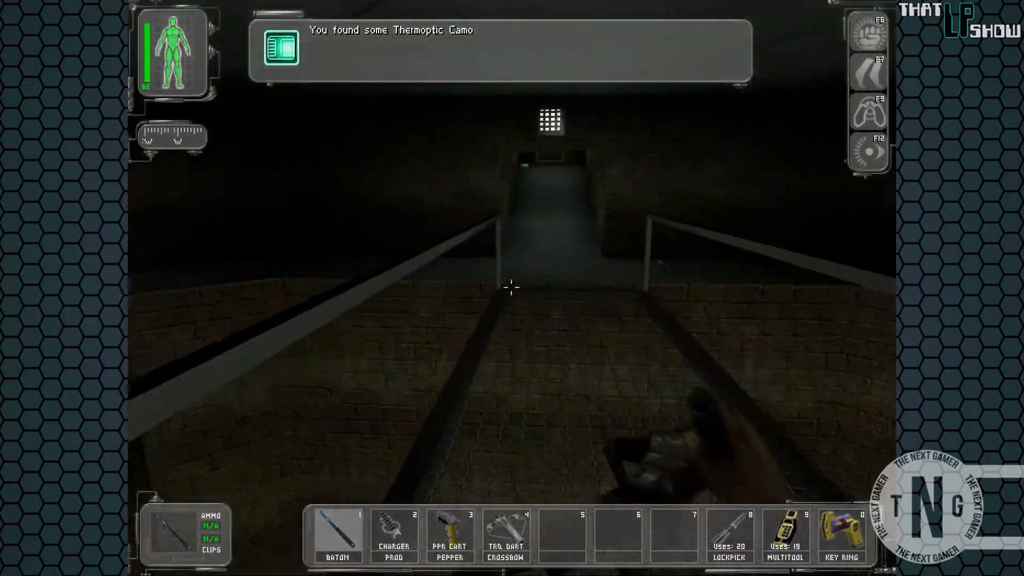
Climb both ladders and come out through the grate onto the dark street alley.
key(w)
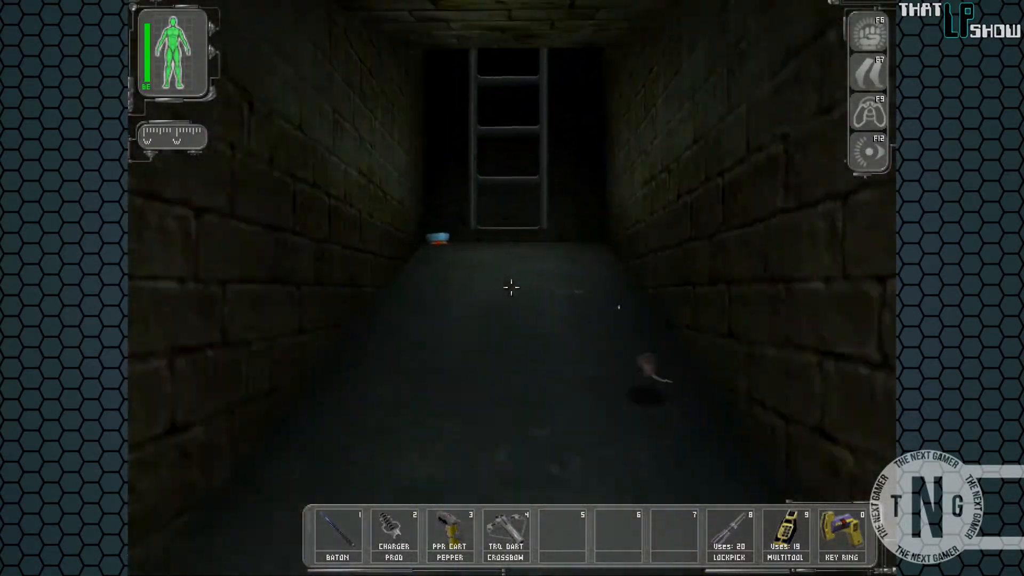
key(w)
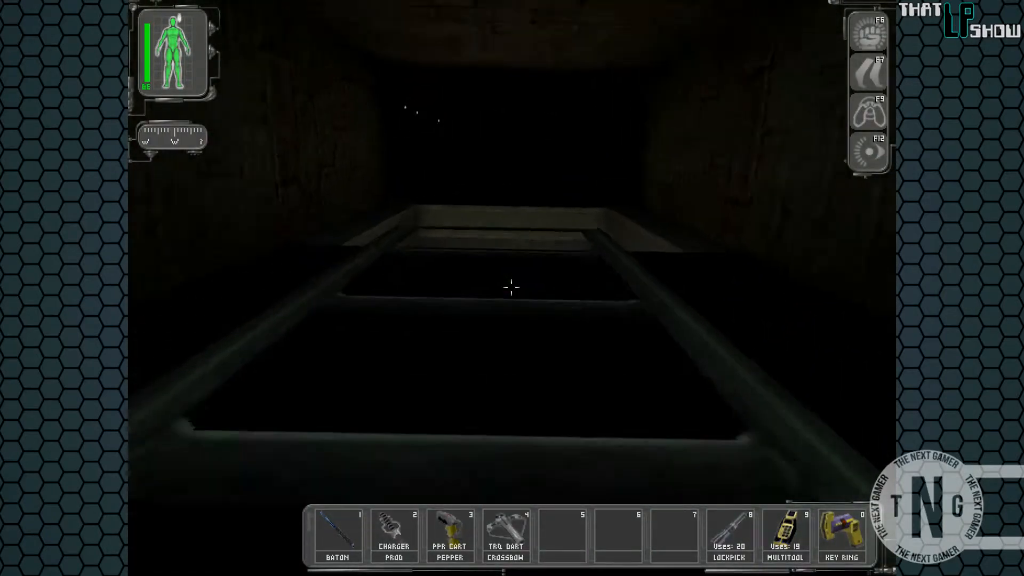
key(w)
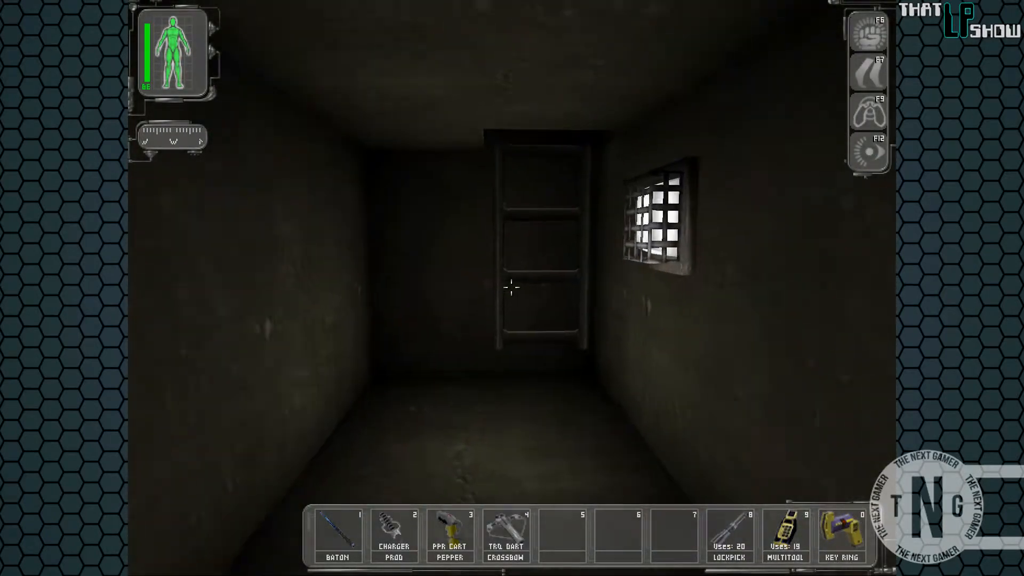
key(w)
key(w)
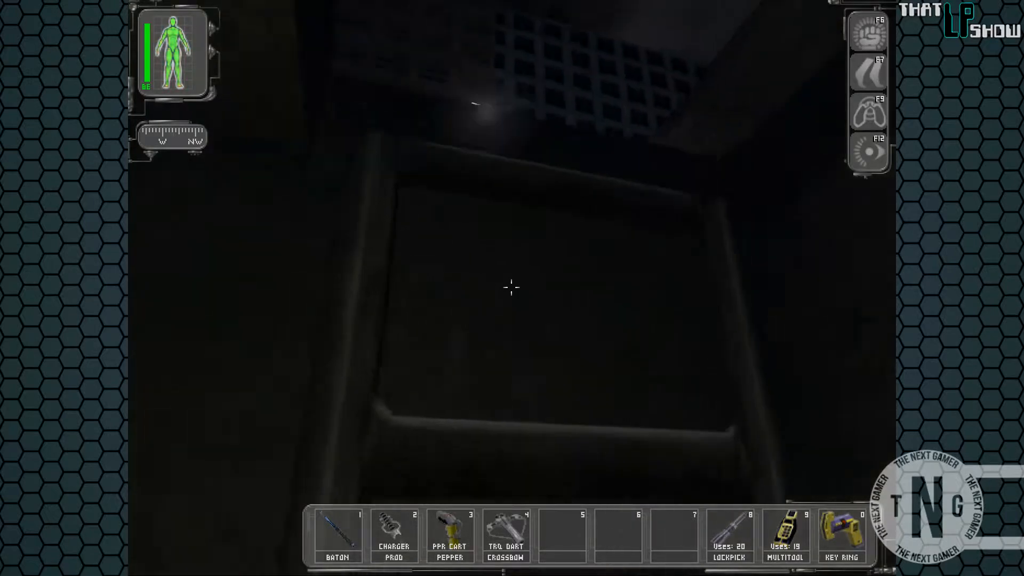
key(w)
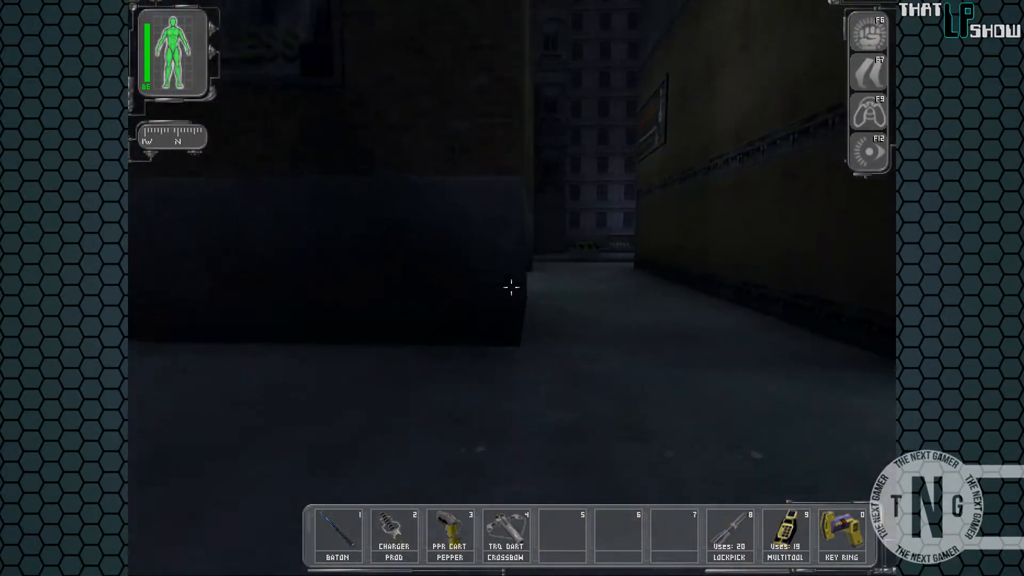
Read the datacube near the tunnel and take a close look at the House of Pain poster.
key(w)
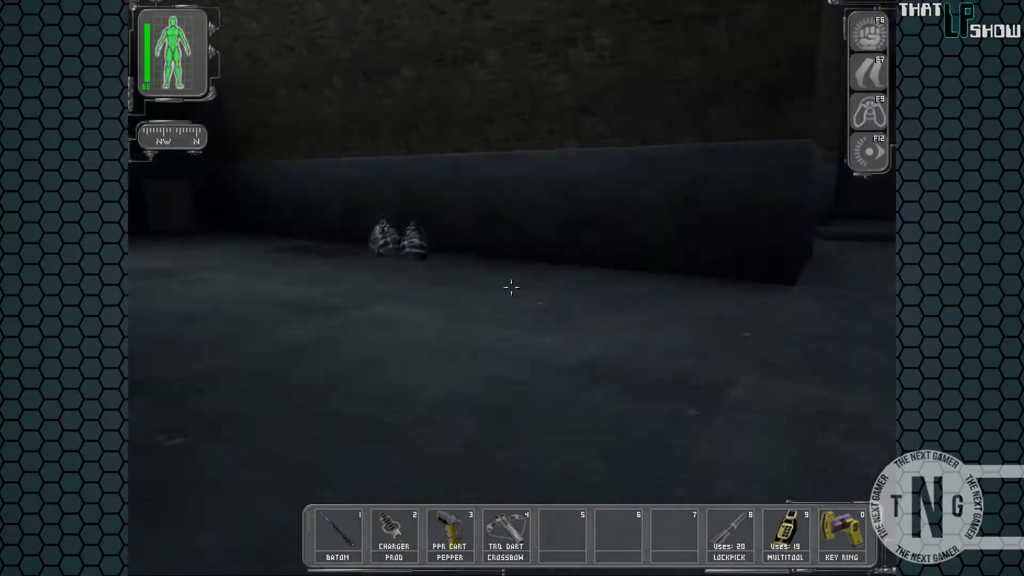
key(w)
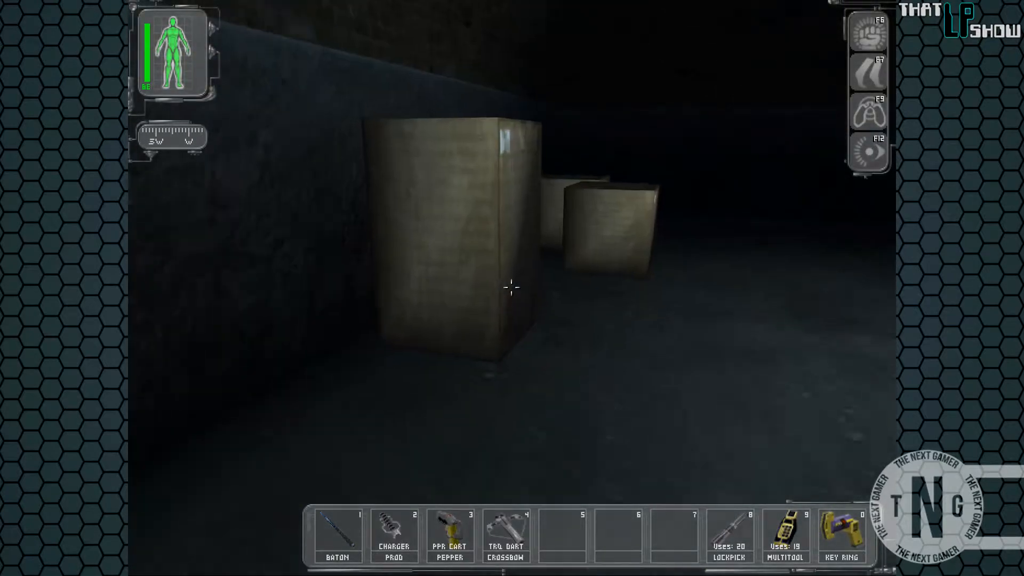
right_click(511, 287)
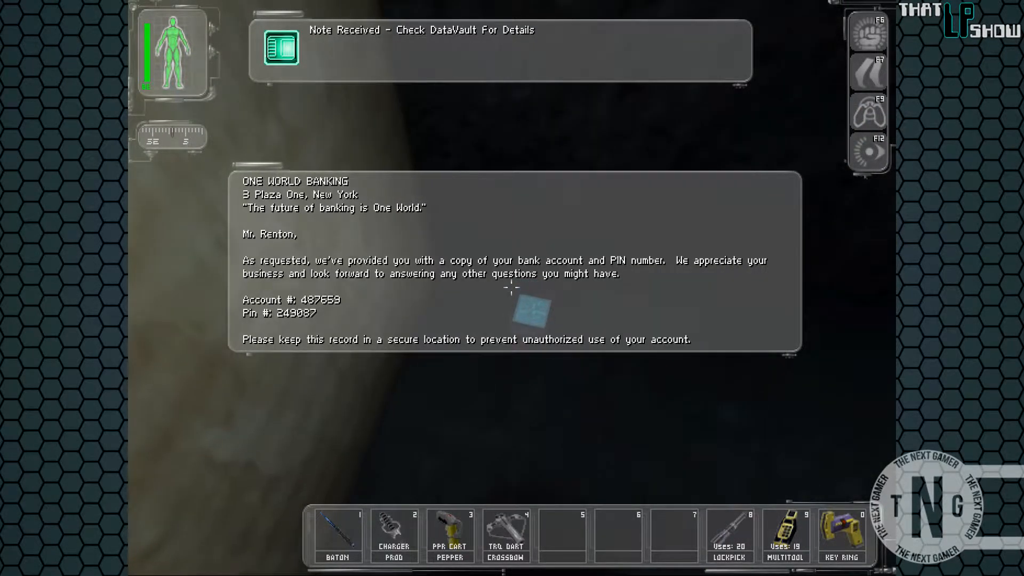
key(w)
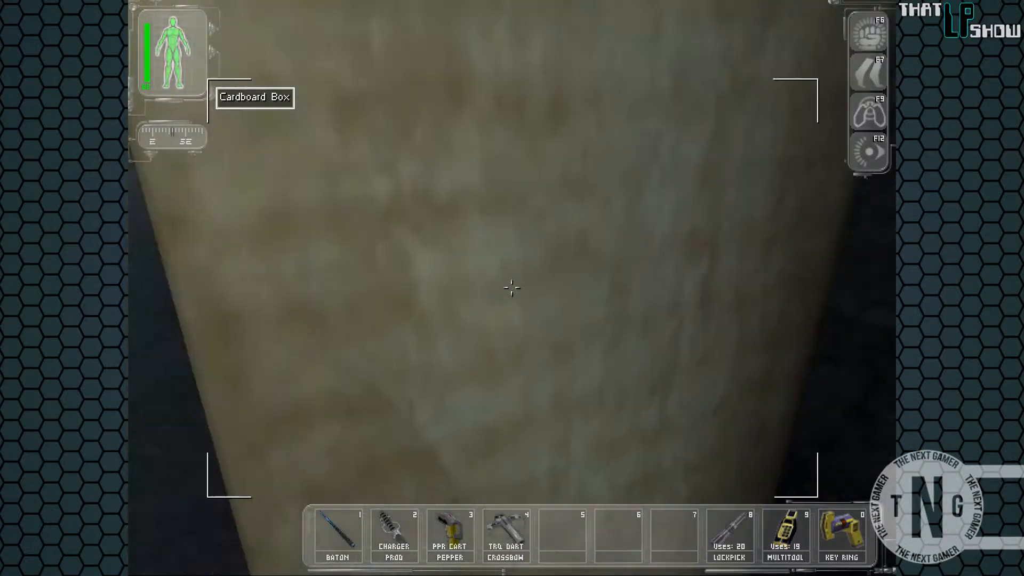
key(w)
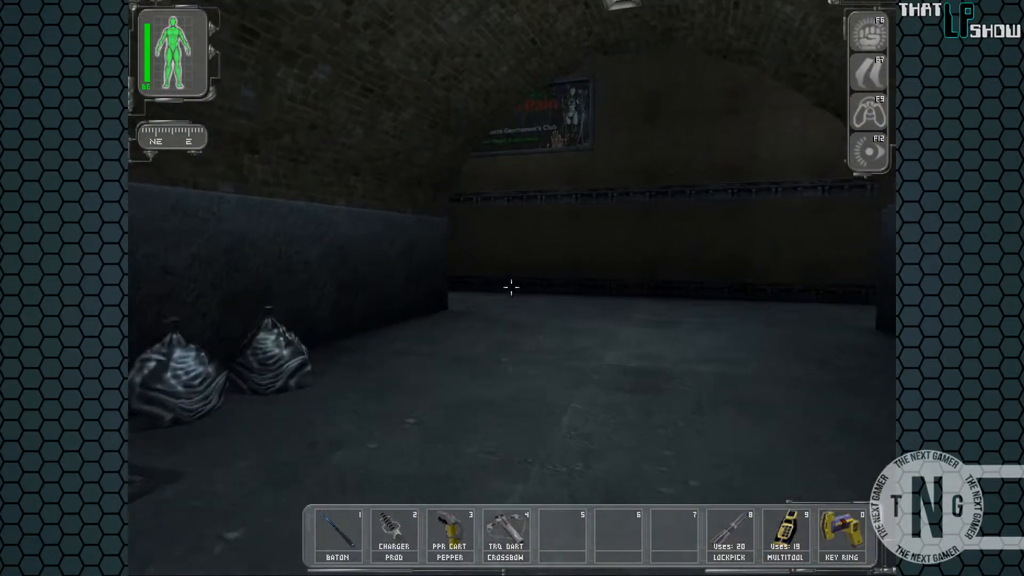
key(w)
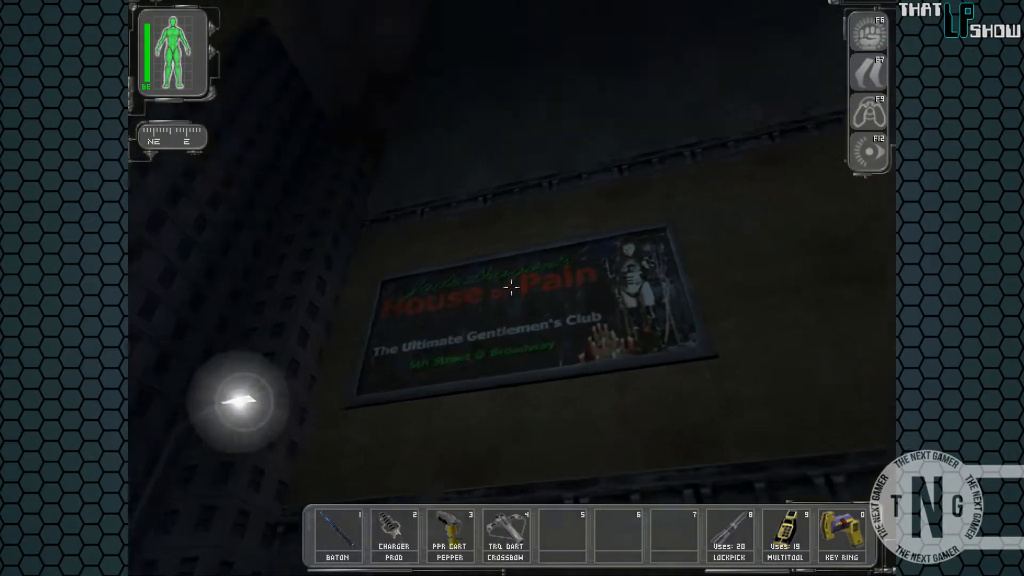
key(w)
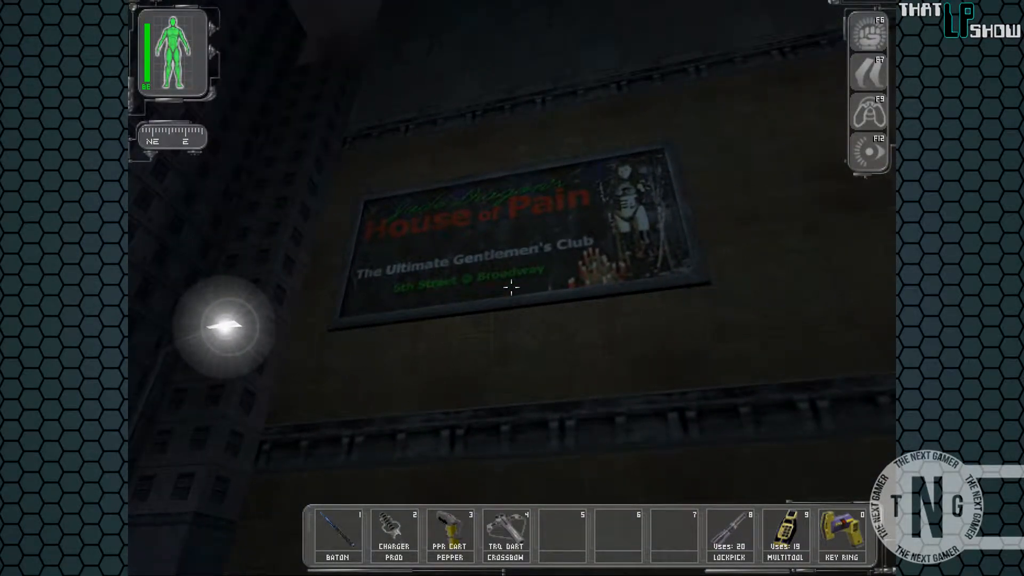
Walk through the tunnel past the barriers into the courtyard with the baton readied.
key(w)
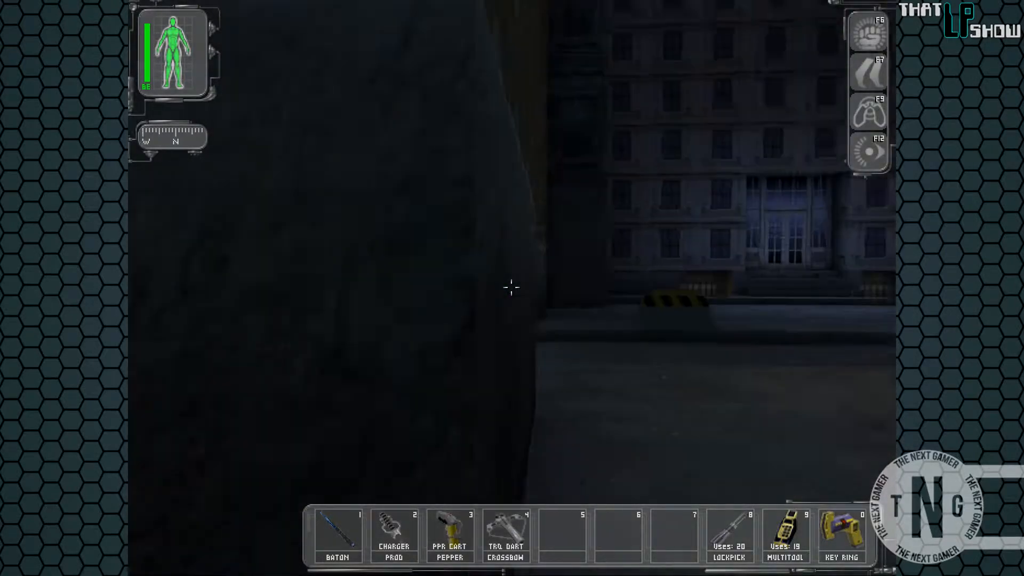
key(w)
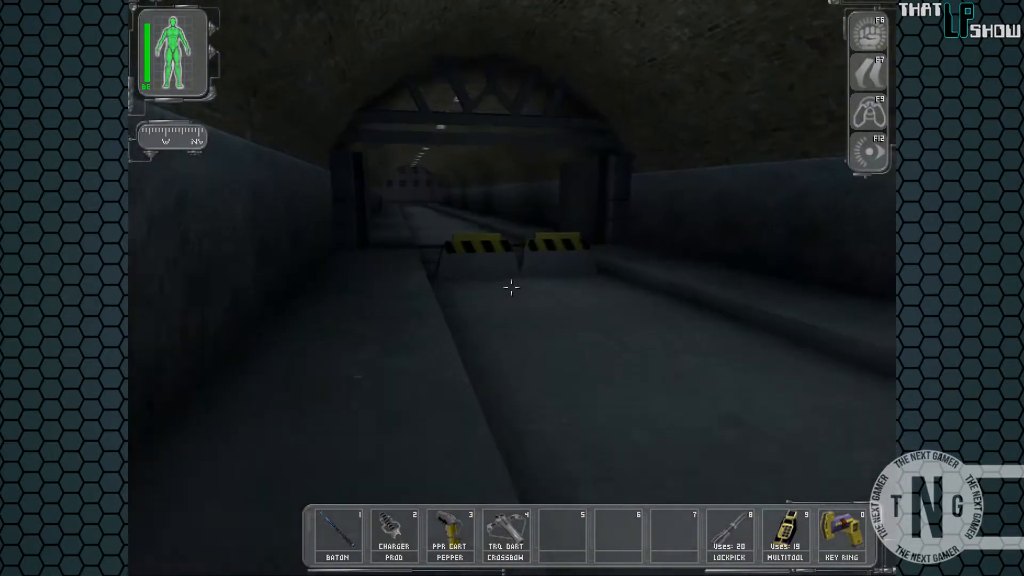
key(w)
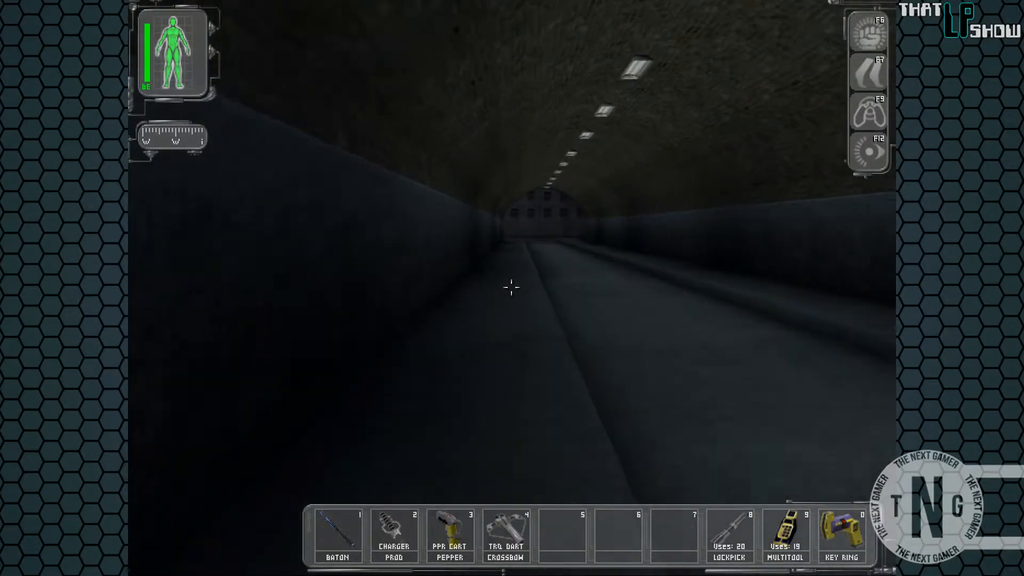
key(w)
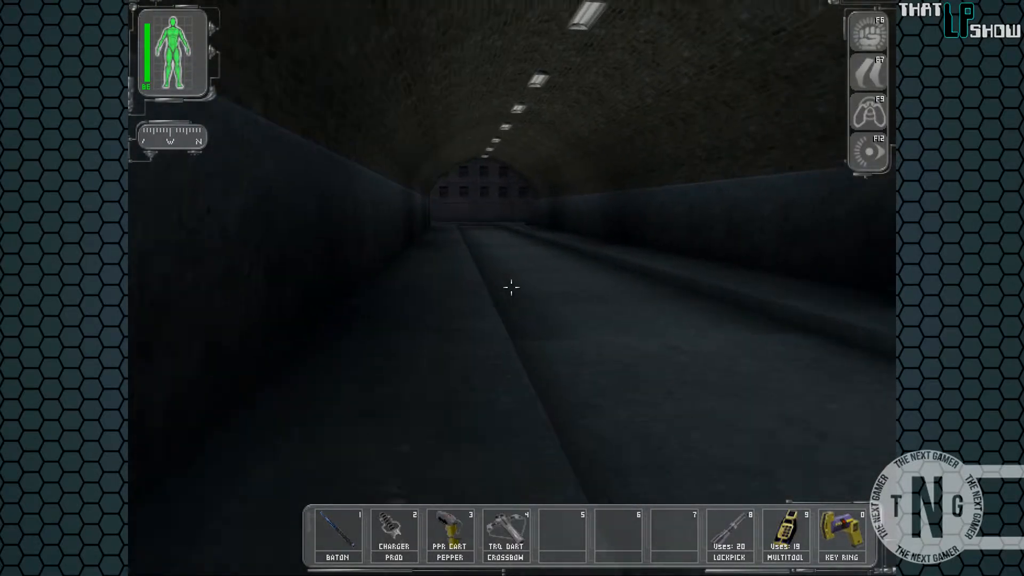
key(w)
key(1)
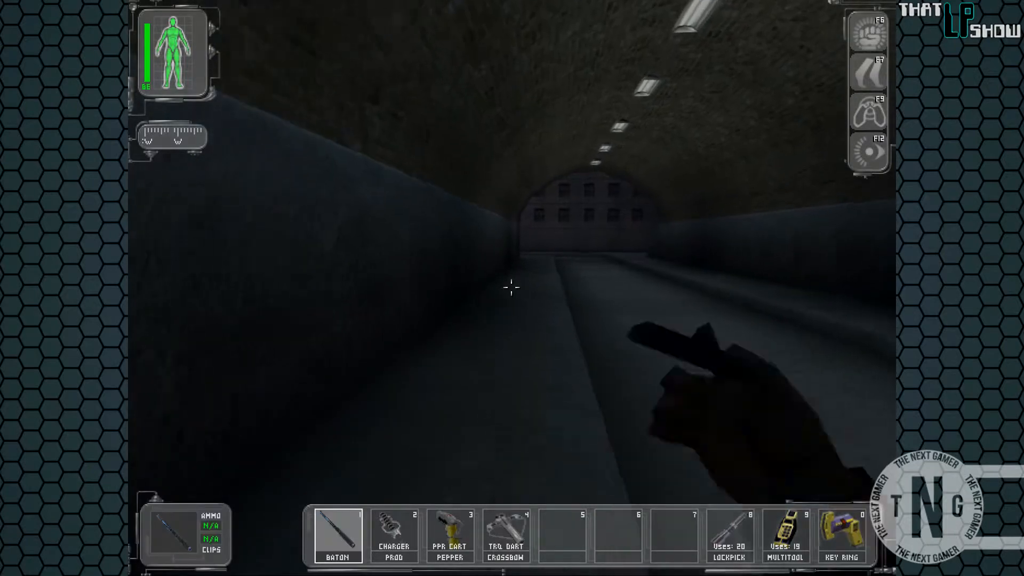
key(w)
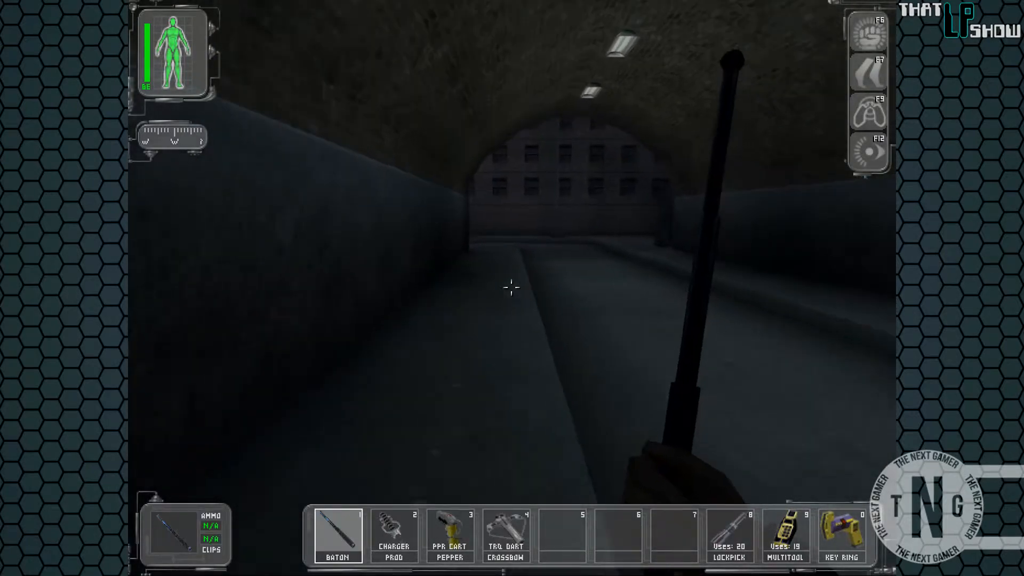
key(w)
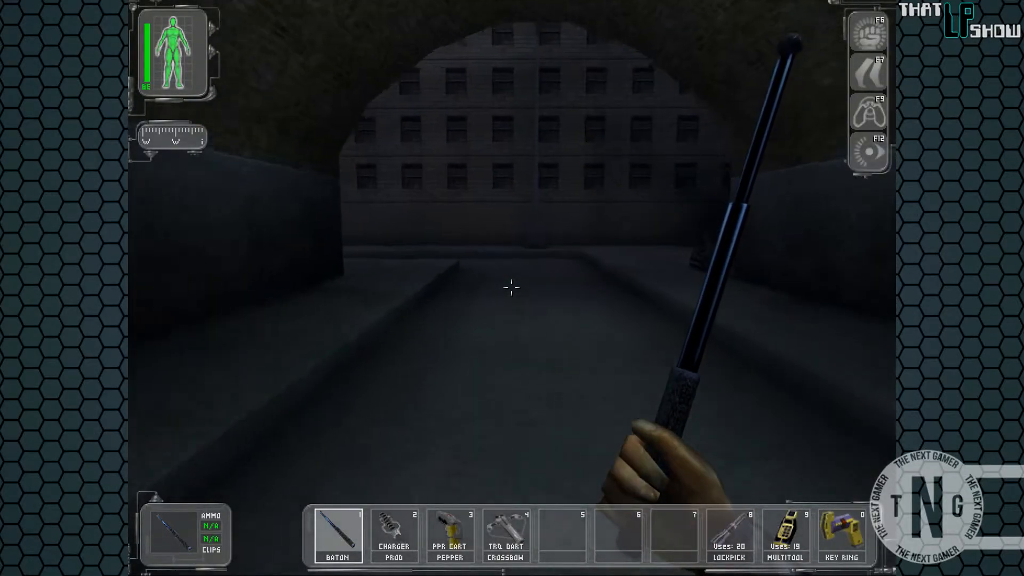
Smash the cardboard boxes with the baton; 7.62x51mm ammo and buckshot shells can't be taken.
key(w)
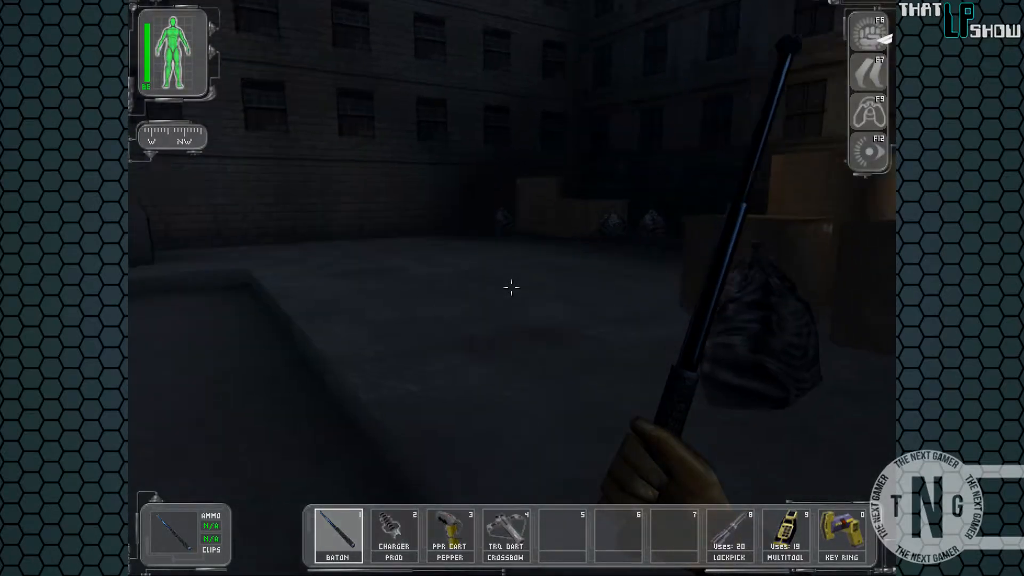
key(w)
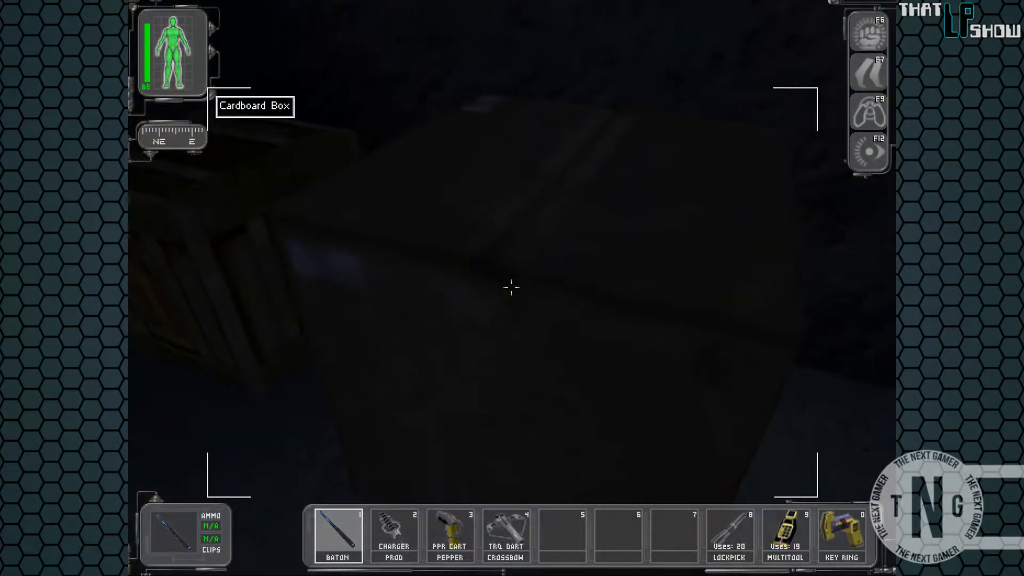
key(w)
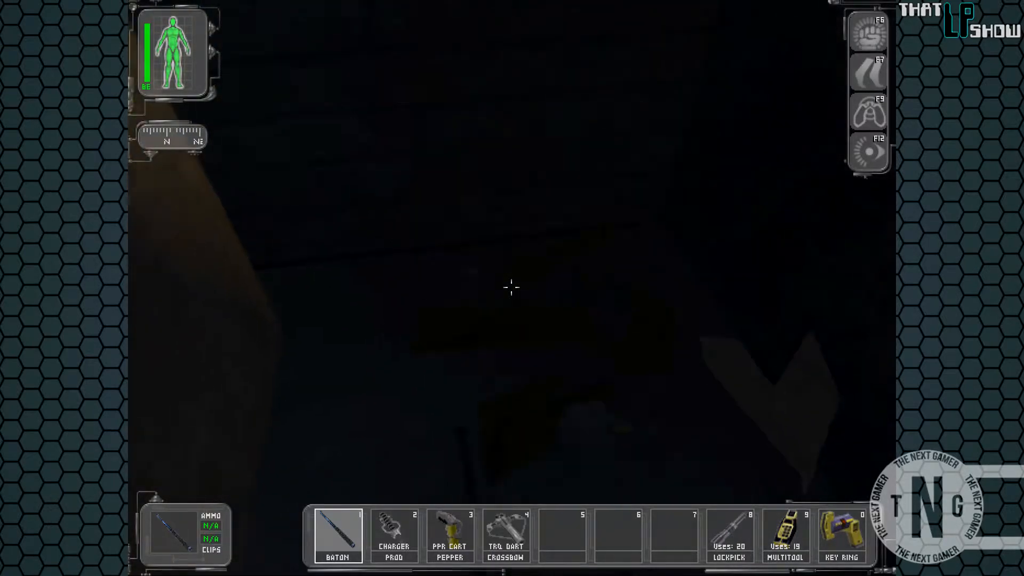
right_click(511, 287)
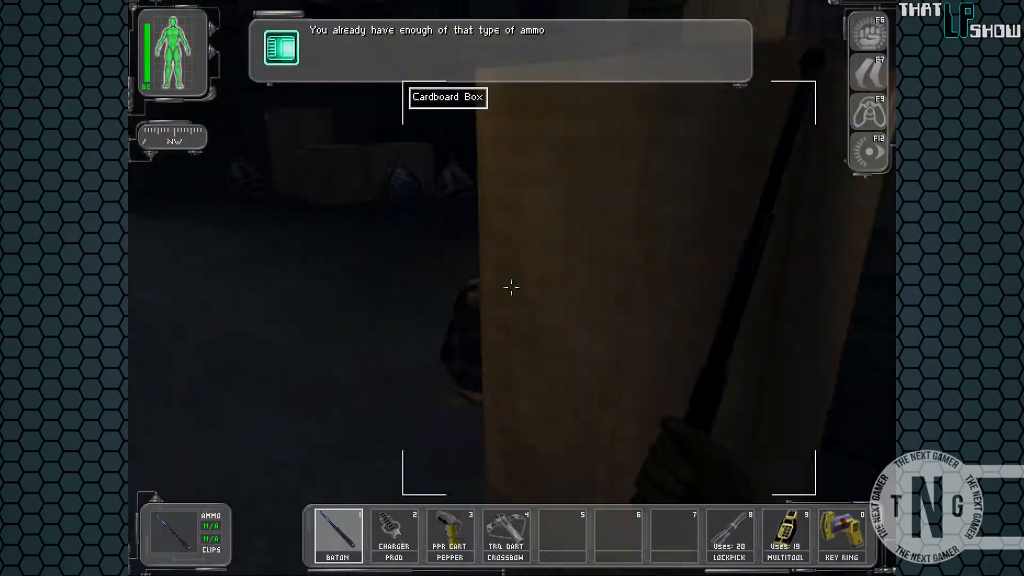
click(511, 287)
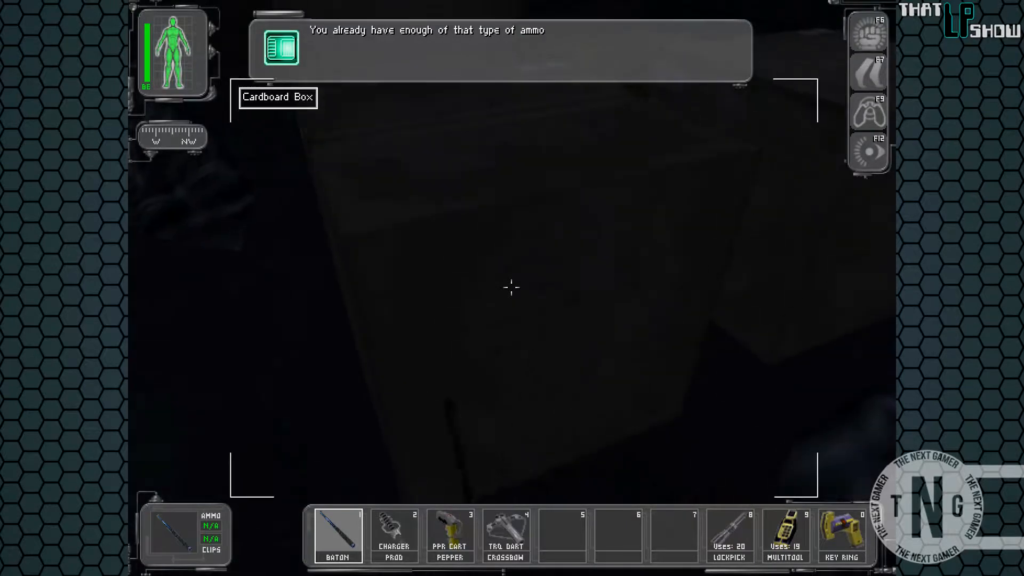
click(511, 286)
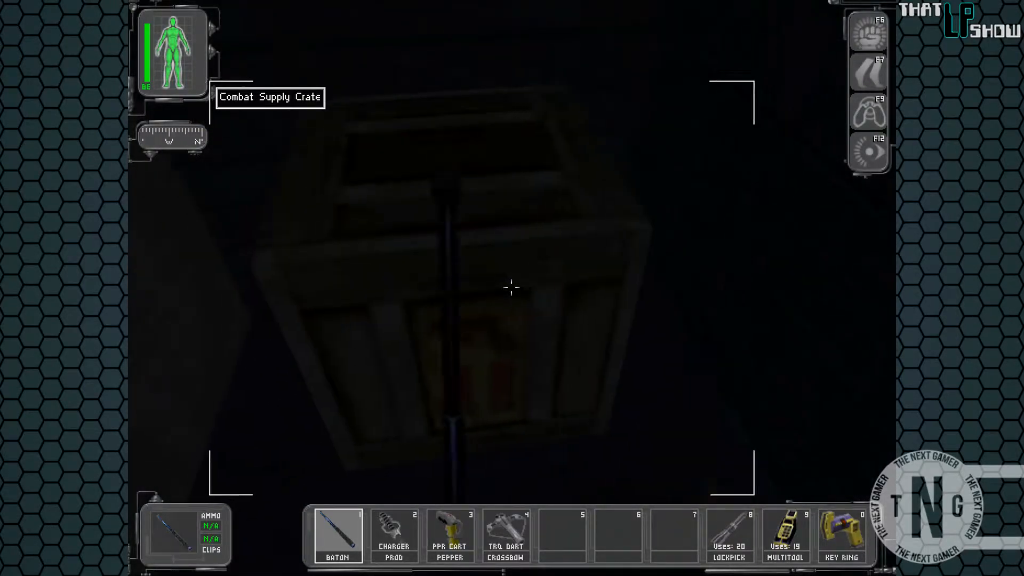
right_click(512, 287)
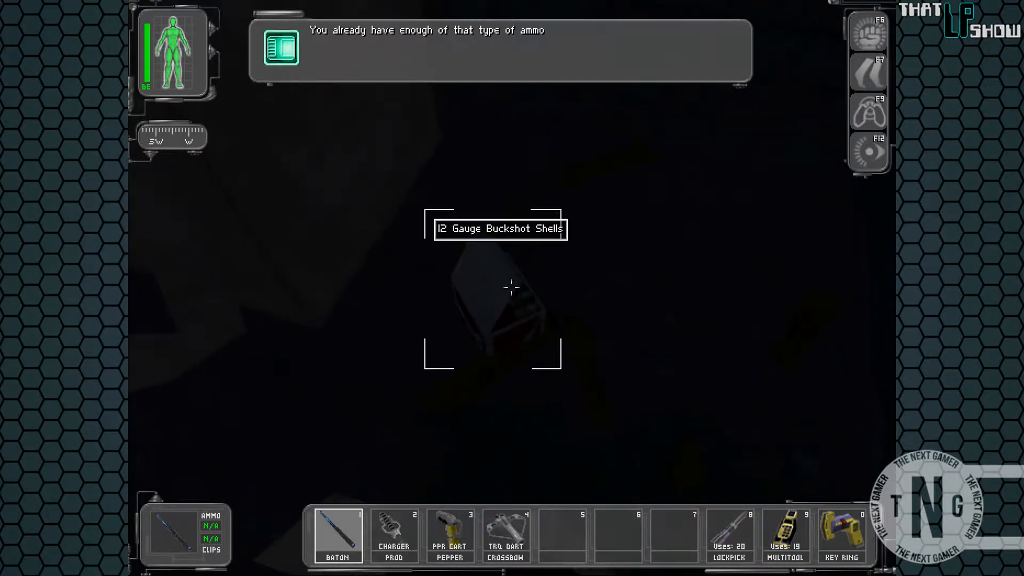
Move down the alley, smash the Combat Supply Crate and take its Prod Charger.
key(w)
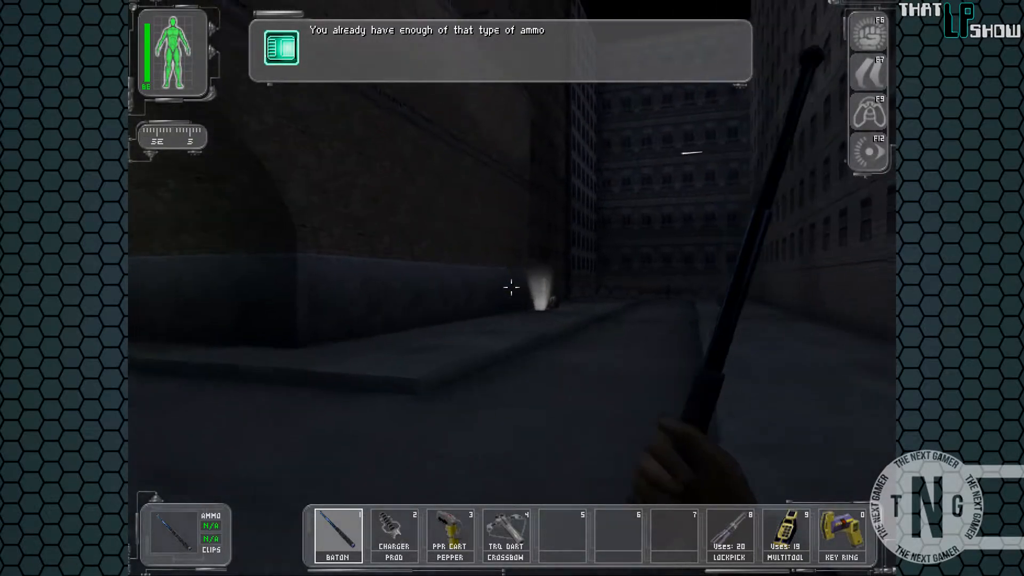
key(w)
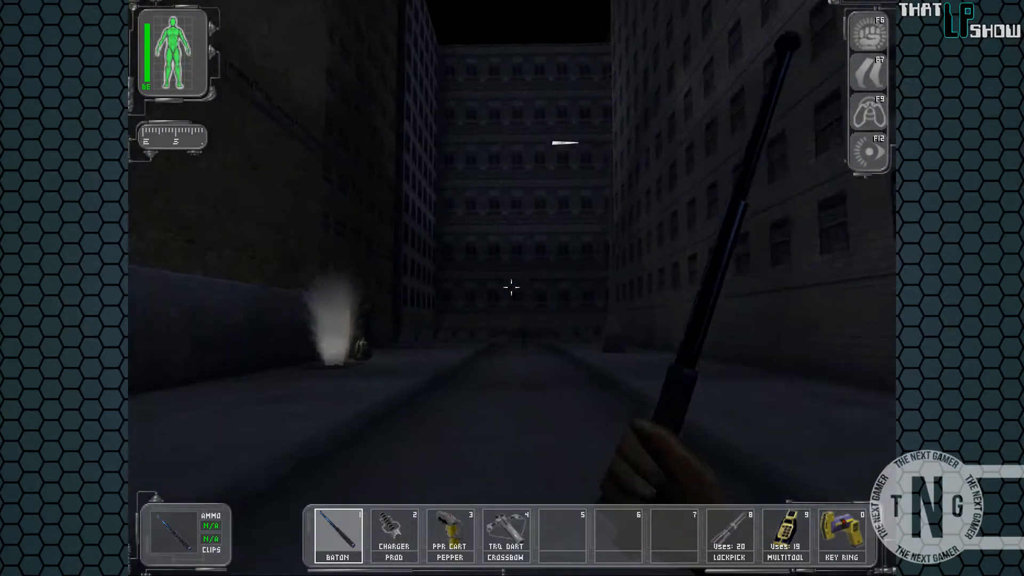
key(w)
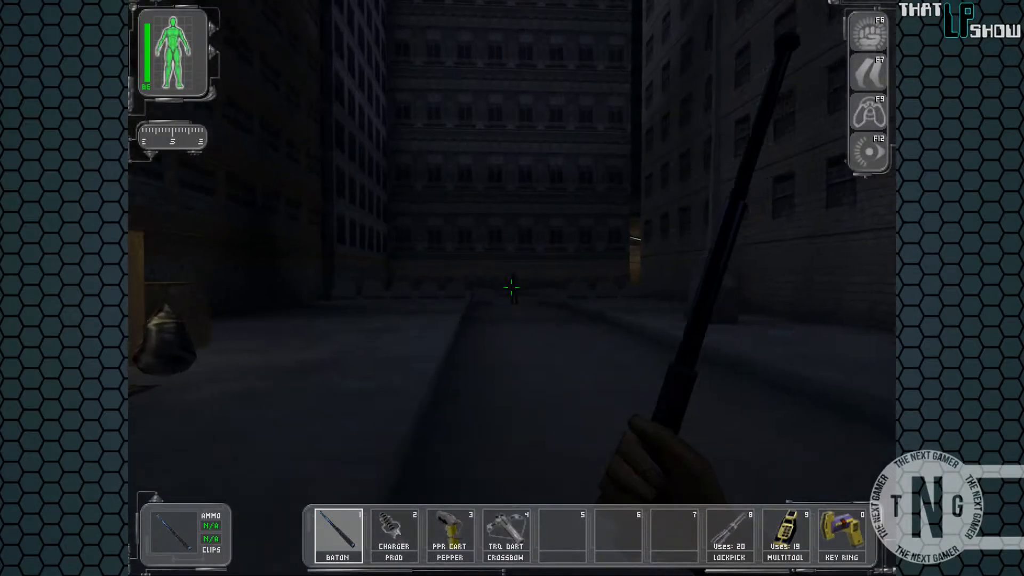
key(w)
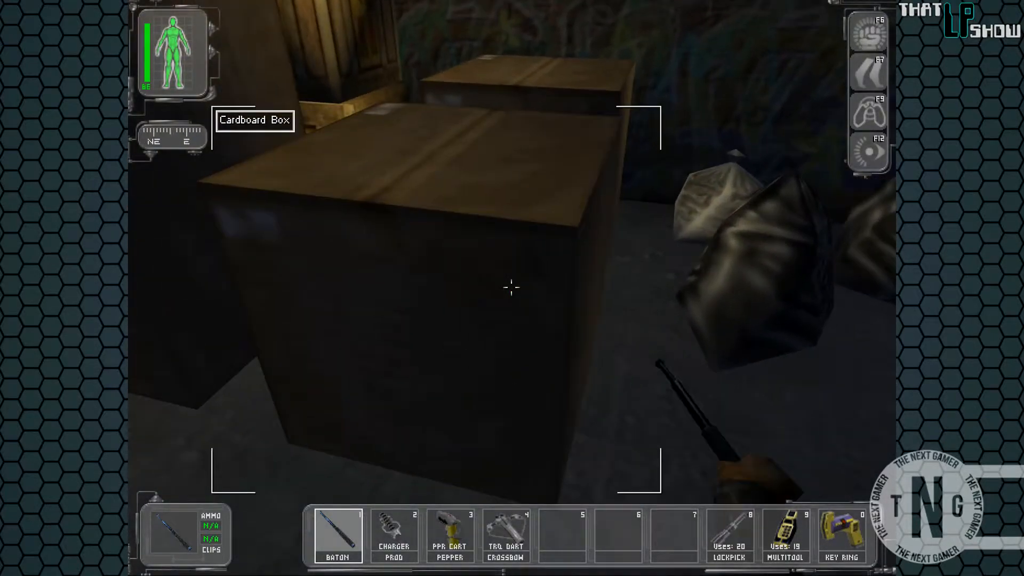
key(space)
key(w)
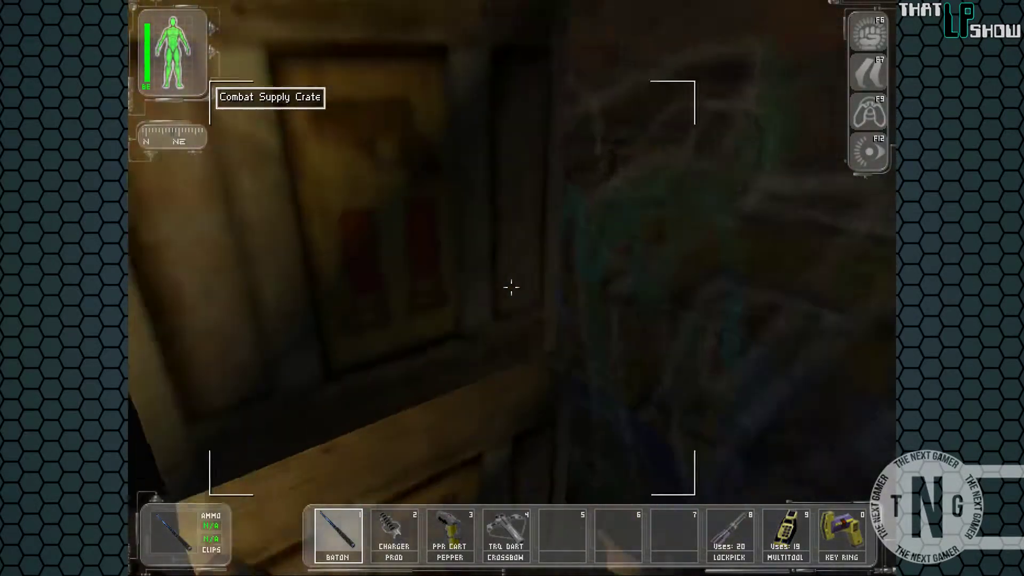
click(512, 287)
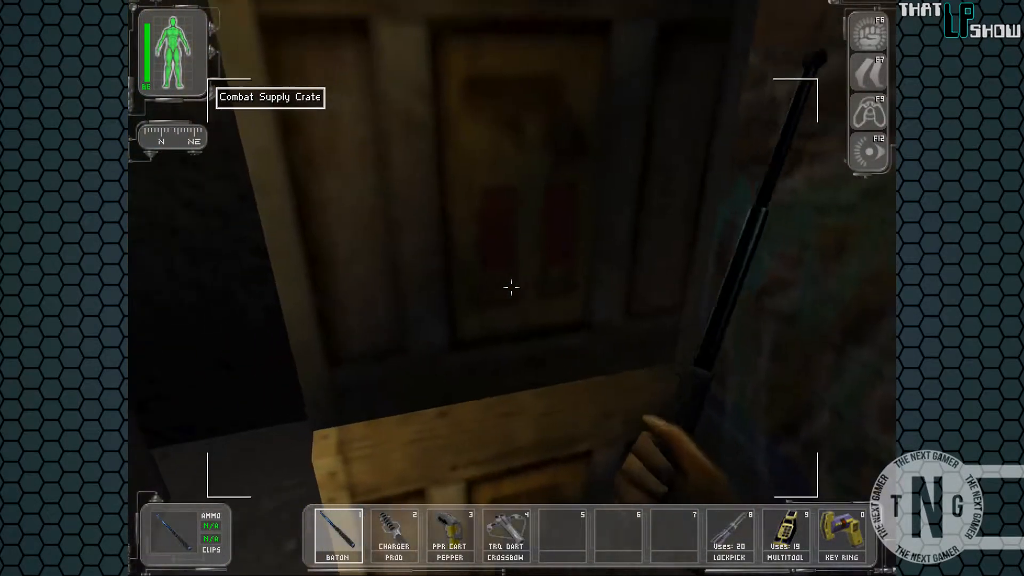
key(s)
click(512, 286)
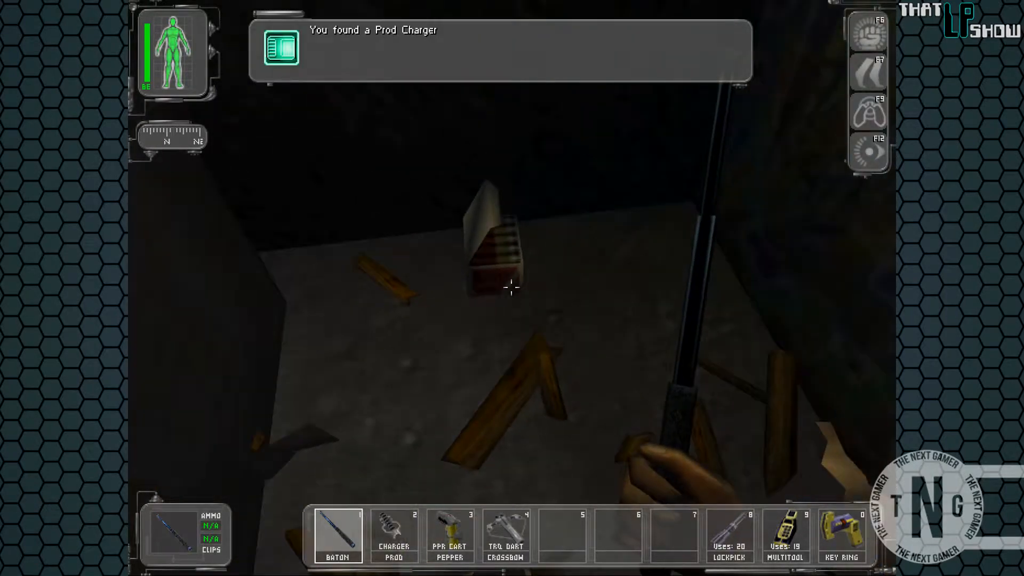
right_click(511, 286)
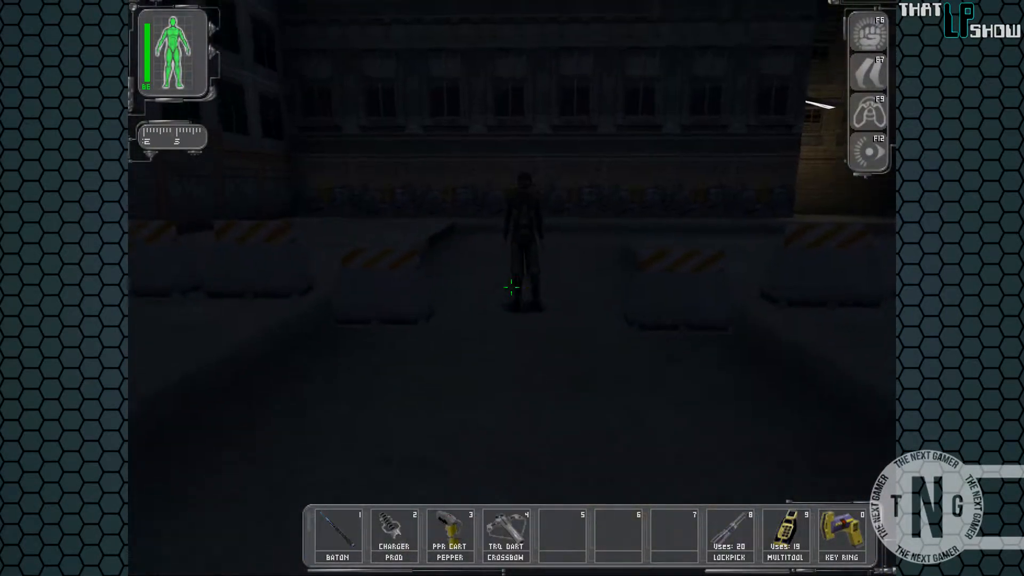
Talk to the UNATCO trooper, then head southwest down the alley with the baton equipped.
right_click(511, 287)
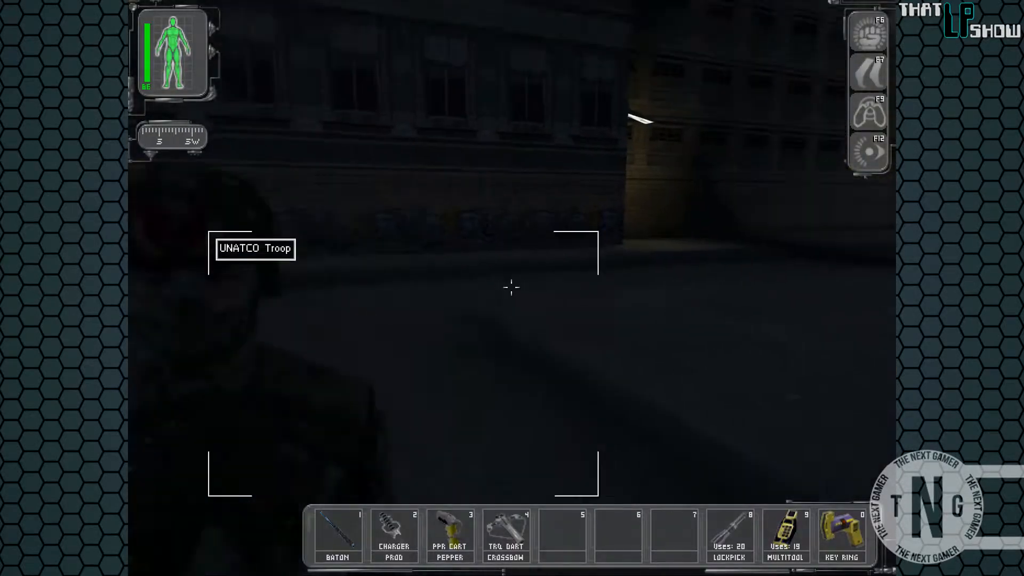
key(w)
key(w)
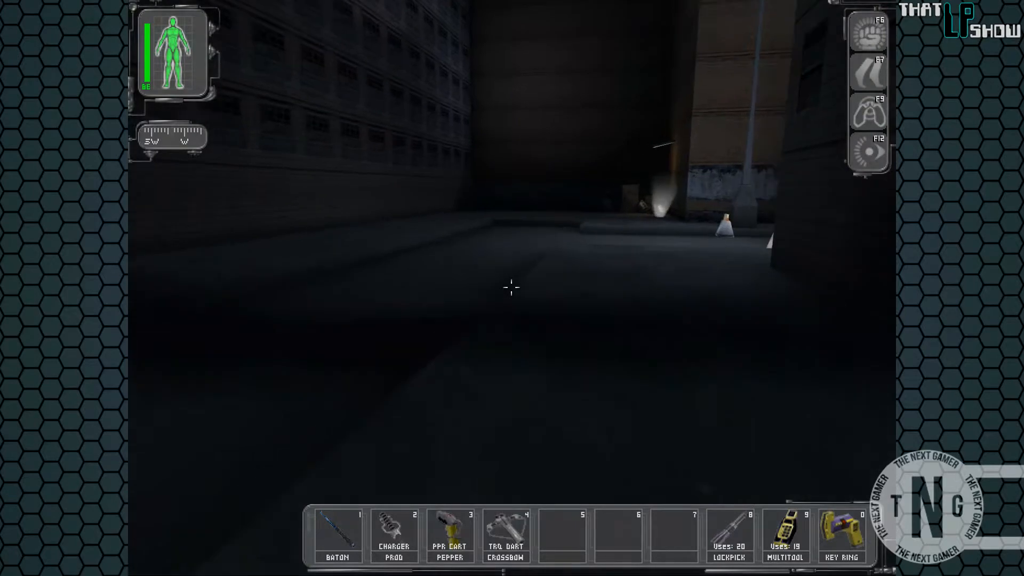
key(w)
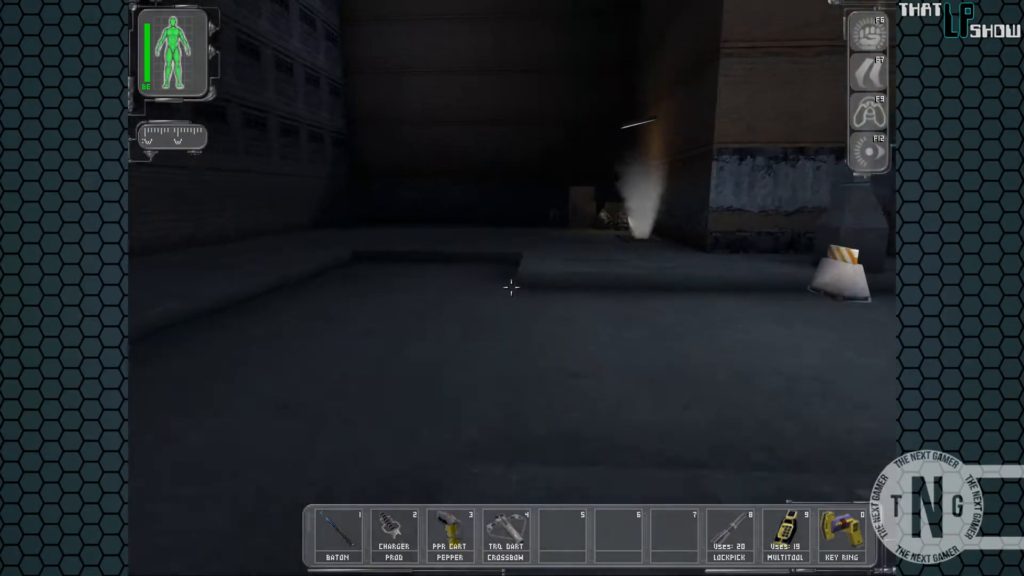
key(1)
key(w)
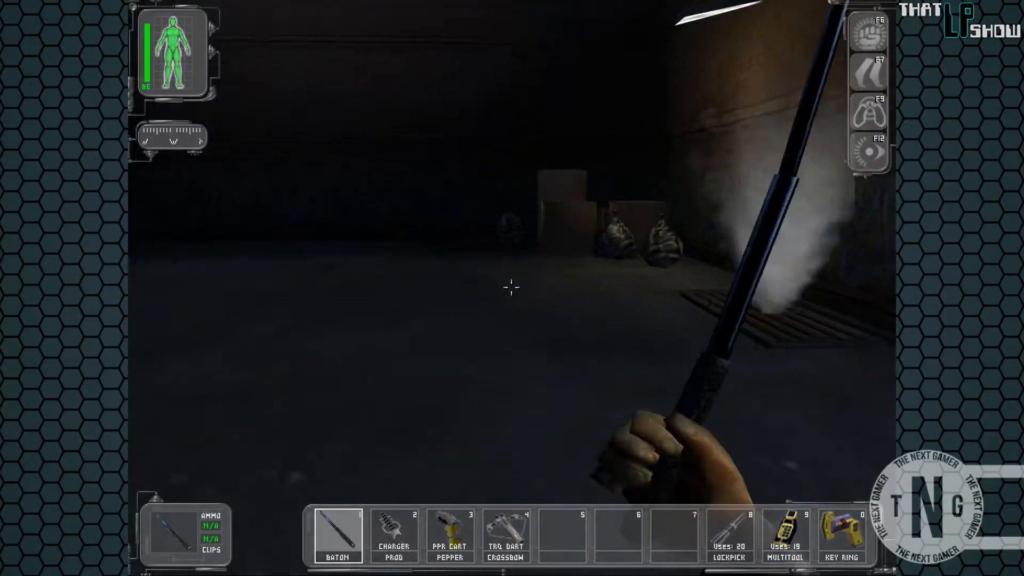
Smash the cardboard box and Medical Supply Crate for a medkit, then continue past the barrier.
click(511, 287)
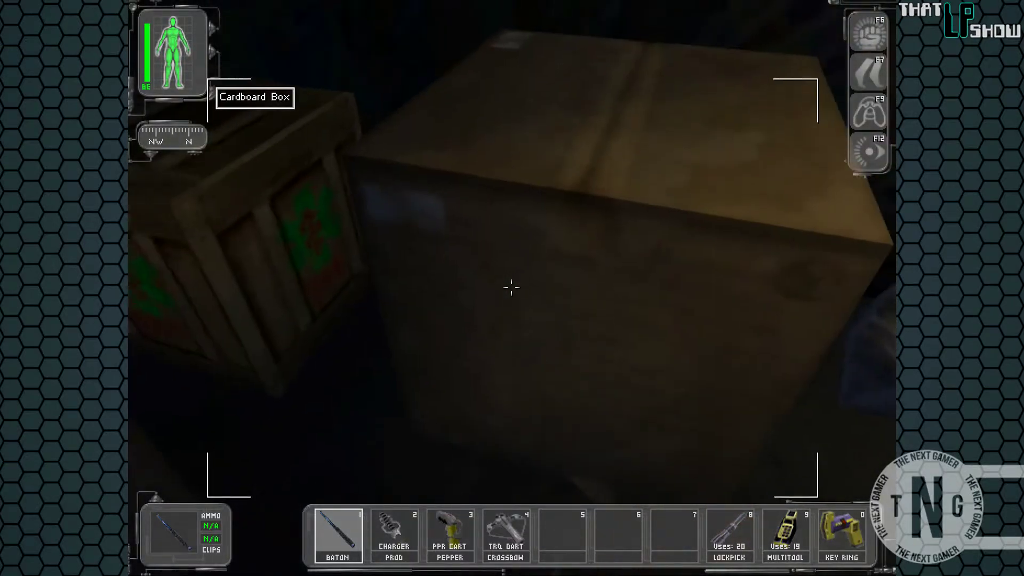
click(511, 287)
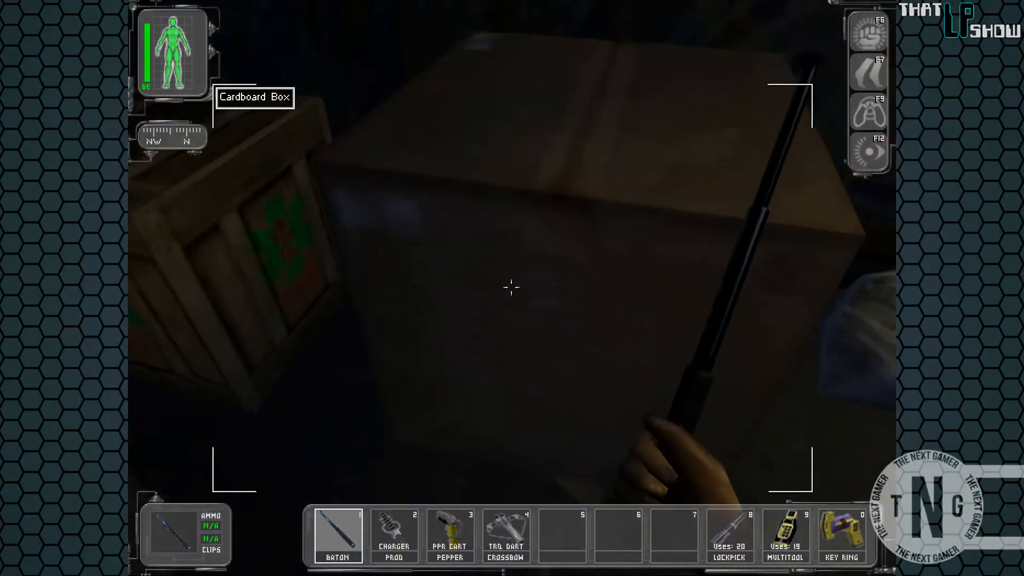
click(512, 286)
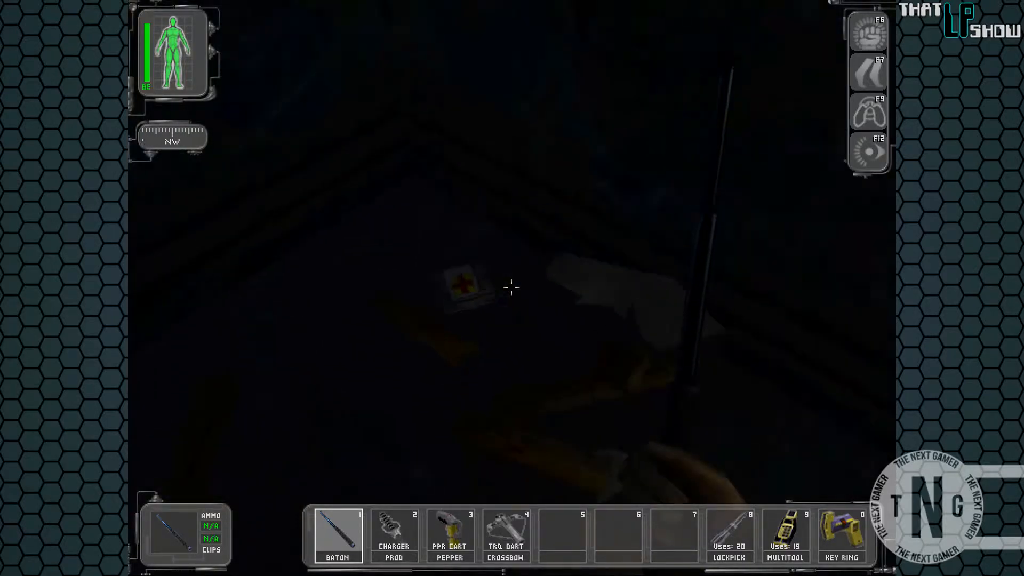
key(w)
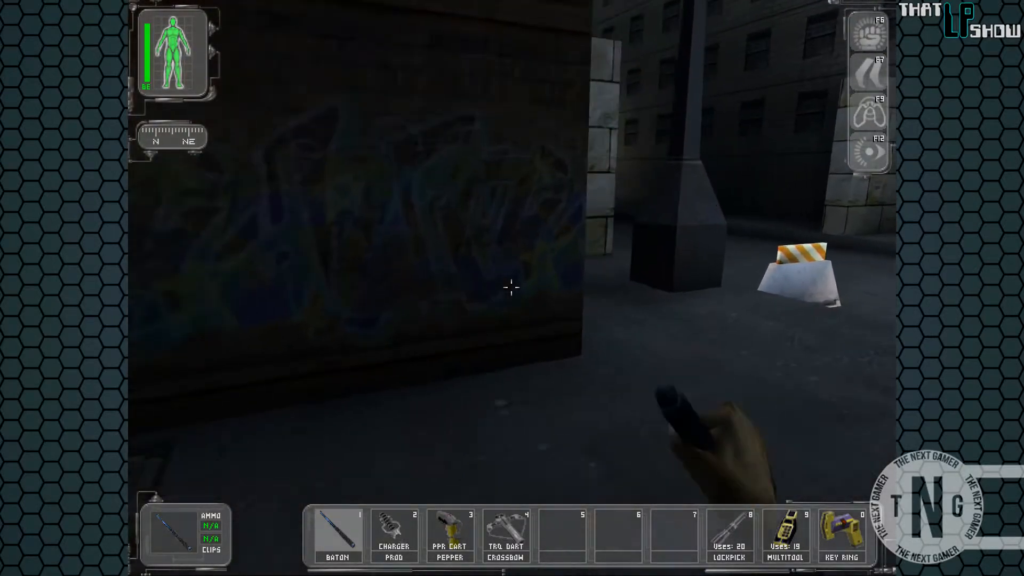
key(w)
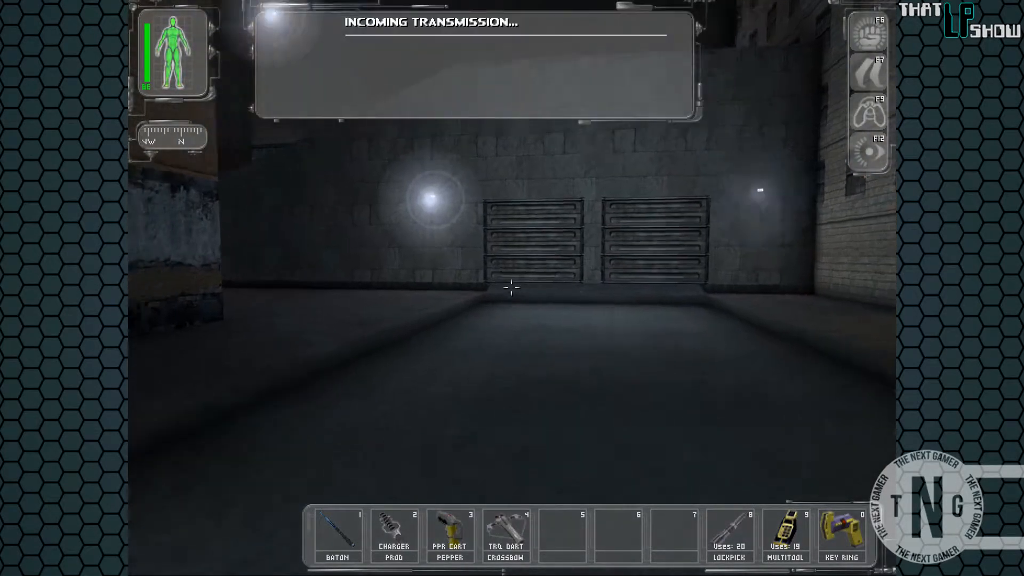
Walk out to the street and enter the building through the unlocked dark door during Paul's transmission.
key(w)
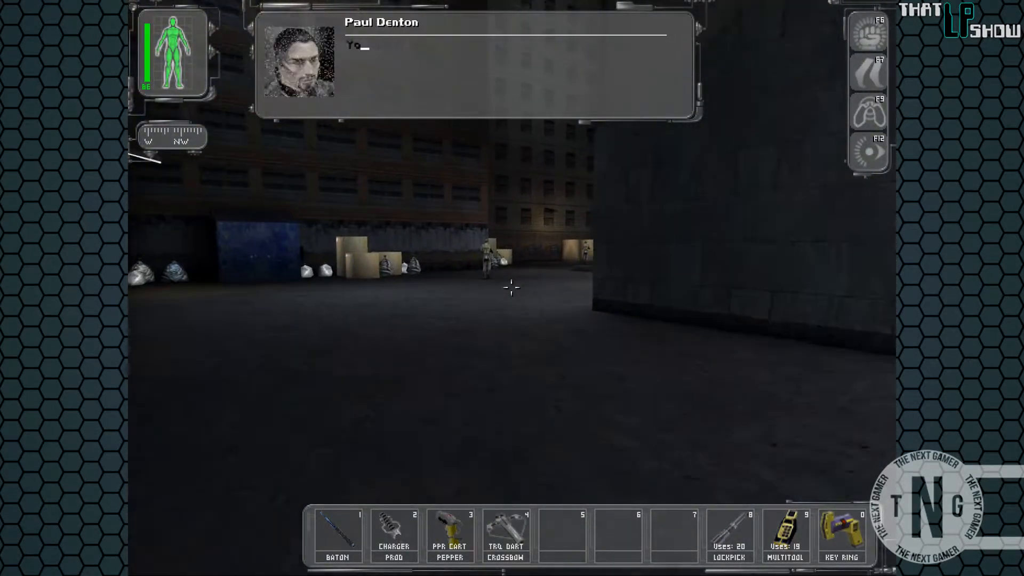
key(w)
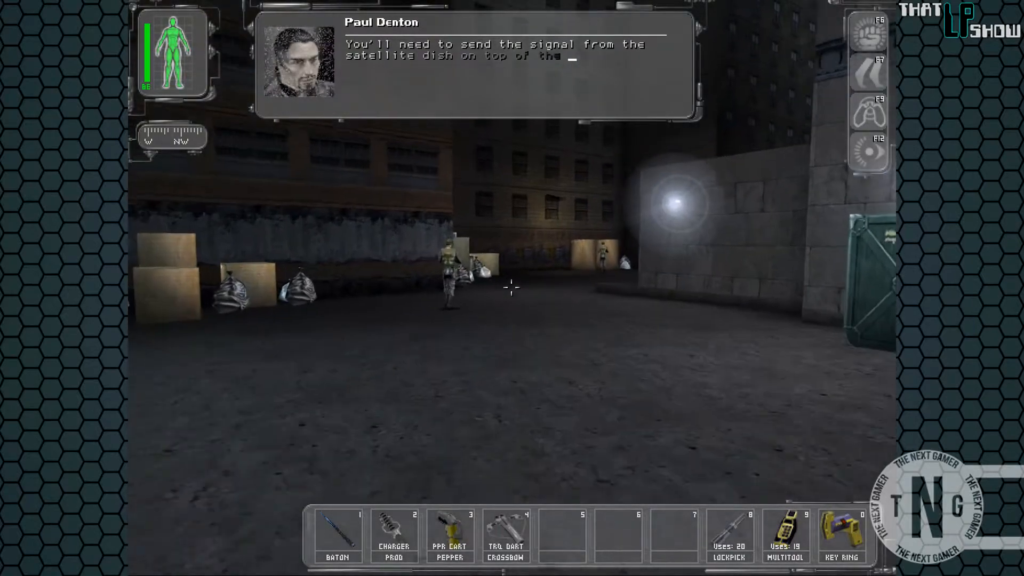
key(w)
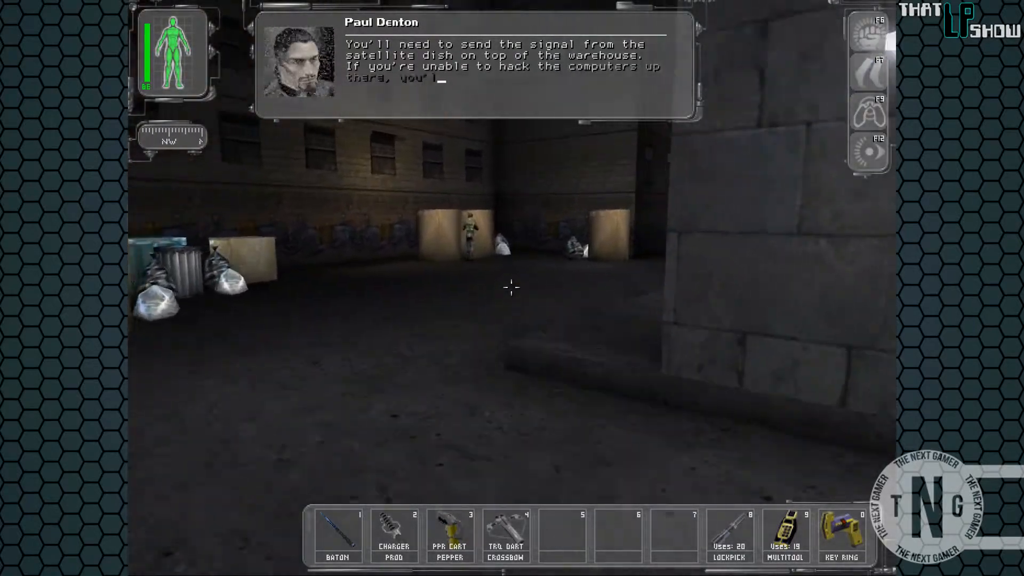
right_click(512, 287)
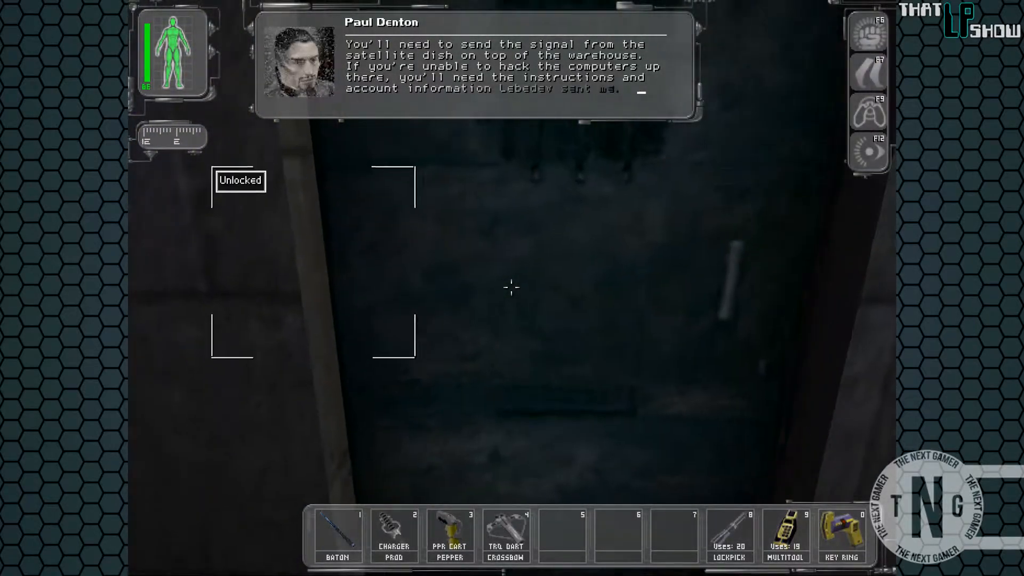
key(w)
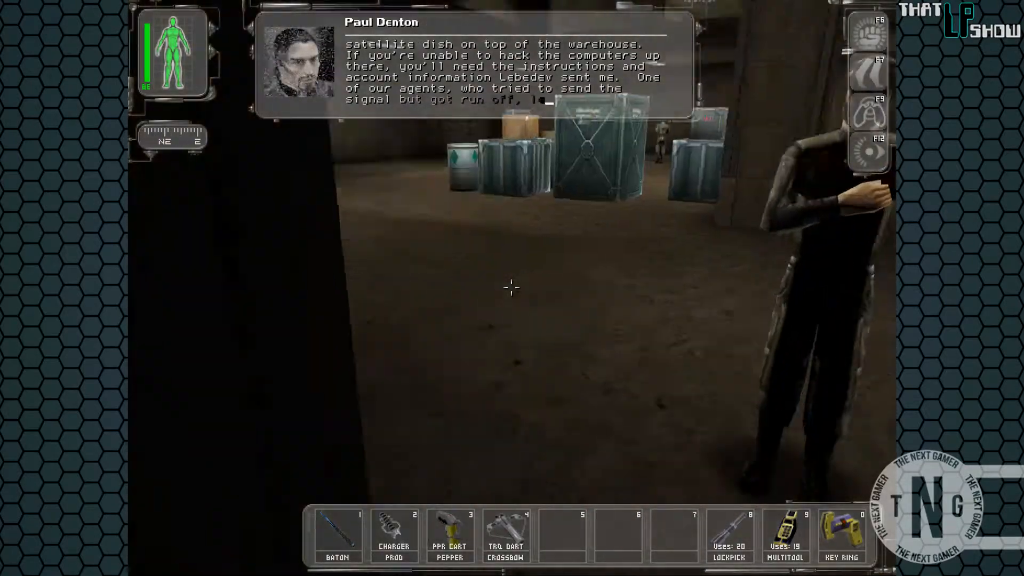
Equip the baton and strike the supply crate near the warehouse stairs.
key(1)
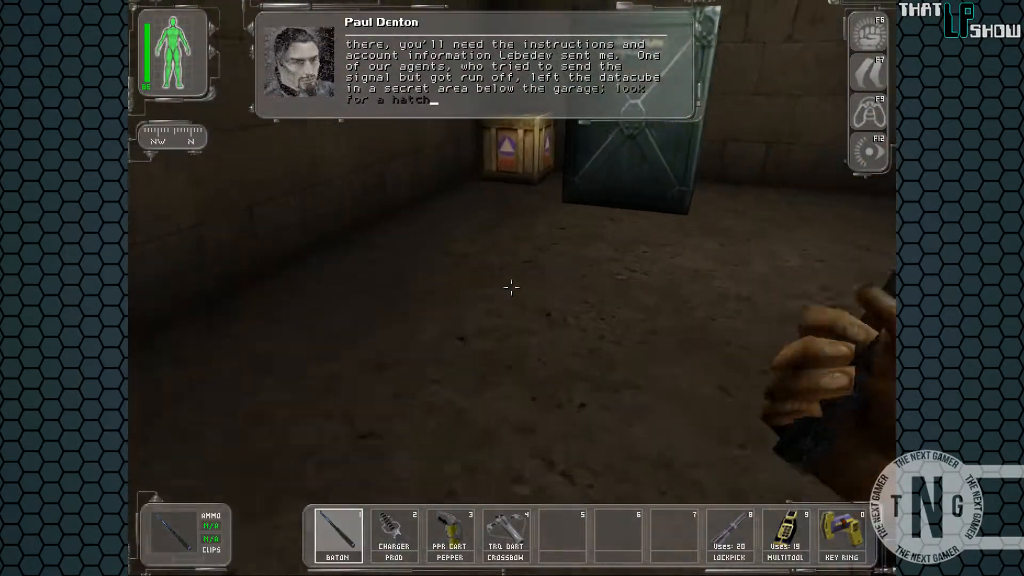
key(w)
click(512, 286)
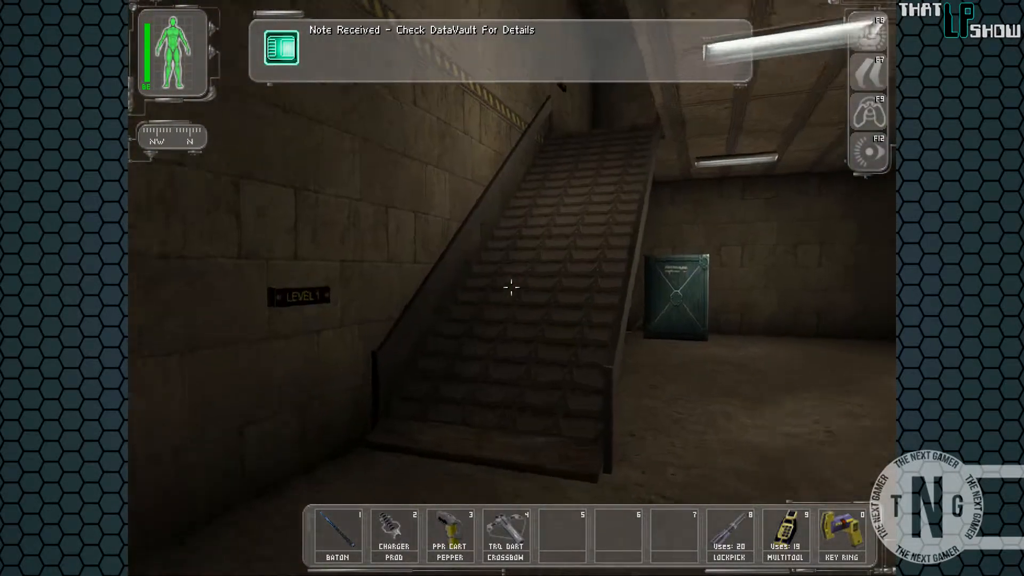
Climb the stairs, follow the balcony corridor and go through the door.
key(w)
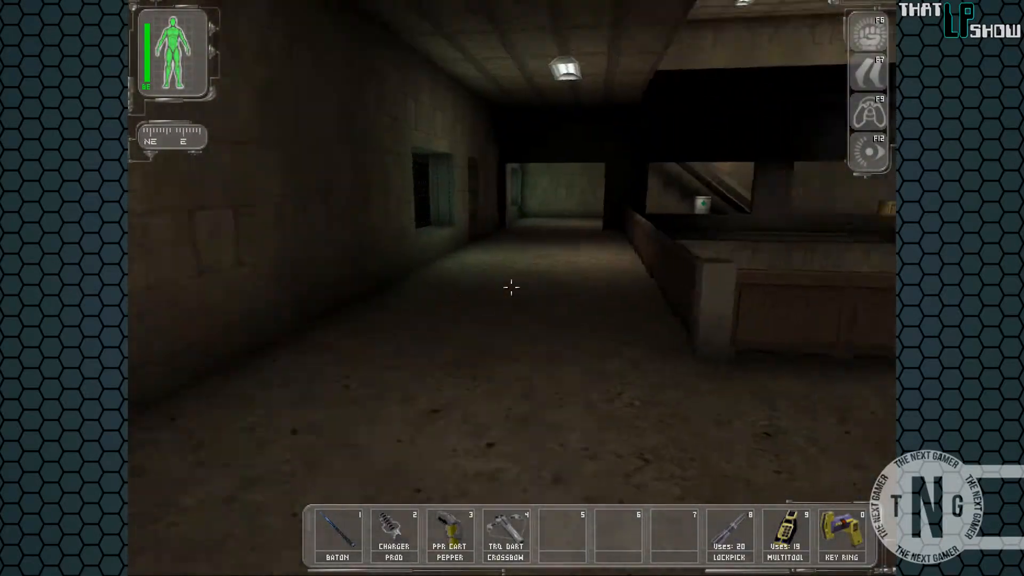
key(w)
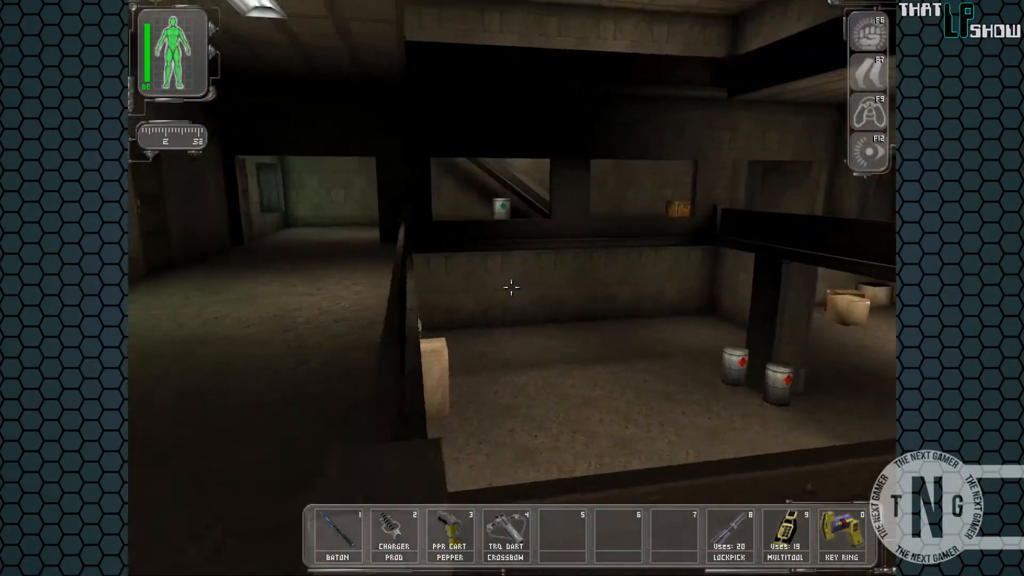
key(w)
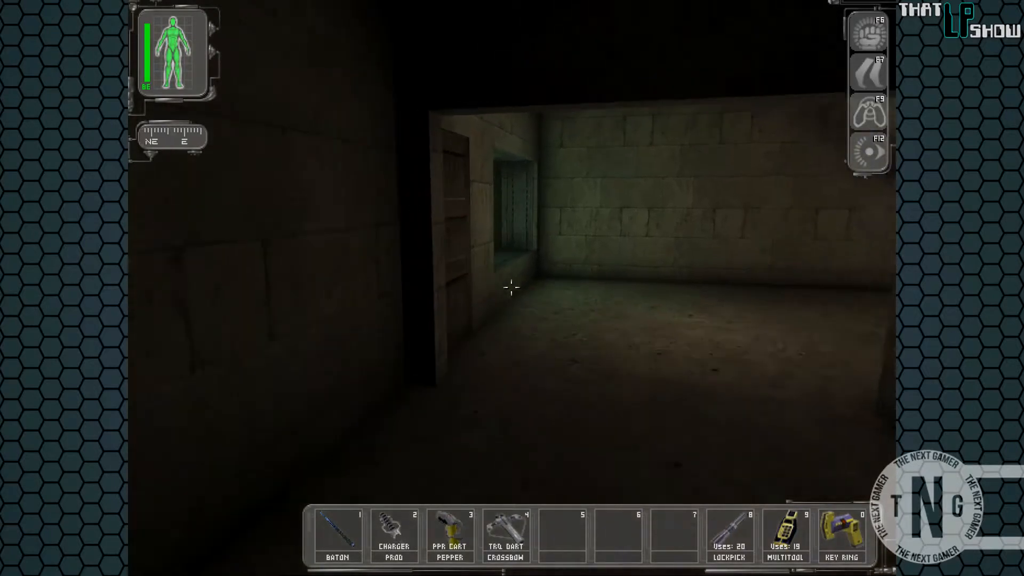
right_click(512, 286)
Enter the dim computer room near the consoles where the two UNATCO troopers stand.
key(w)
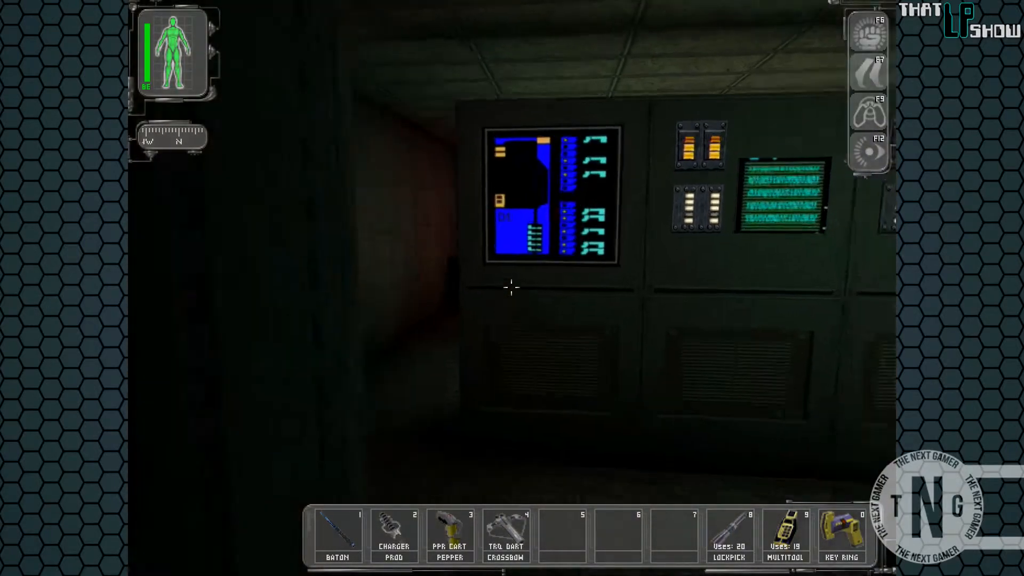
key(w)
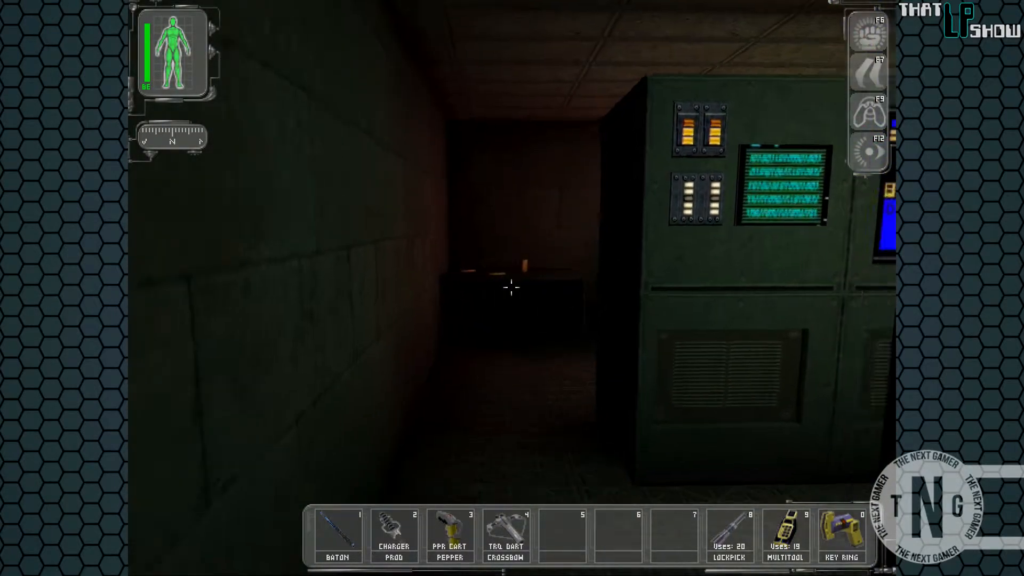
key(s)
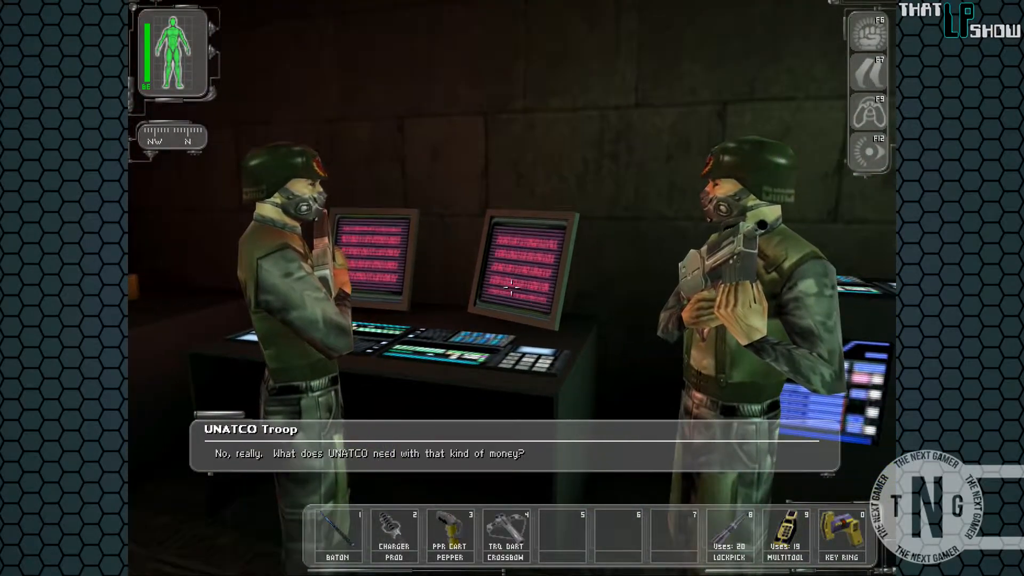
Stand by the troopers to hear their talk about UNATCO's money, then head for the corridor.
key(w)
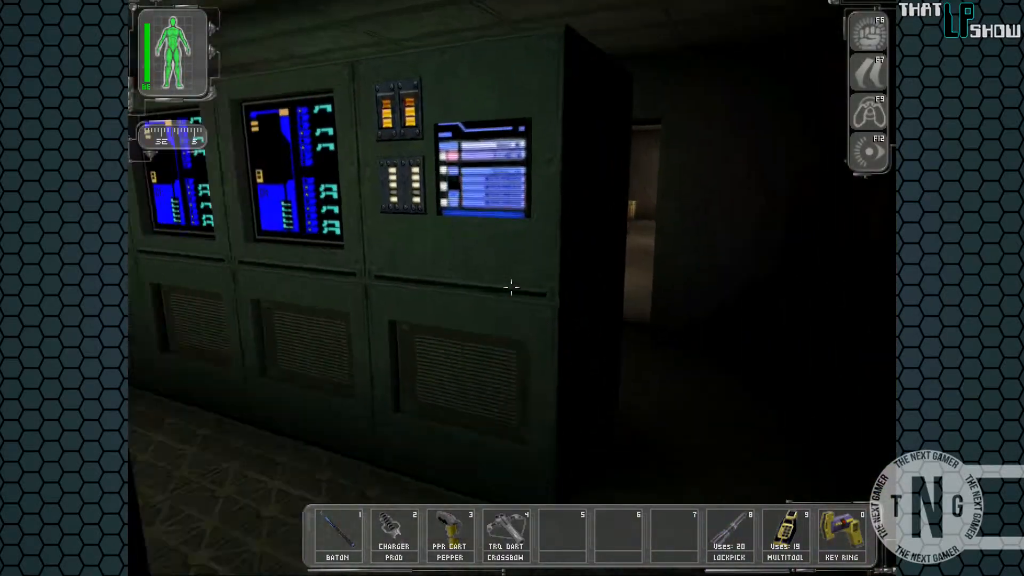
key(w)
At the security terminal set the garage camera Off, Door Access Unlocked and Door Status Open, then log out.
key(w)
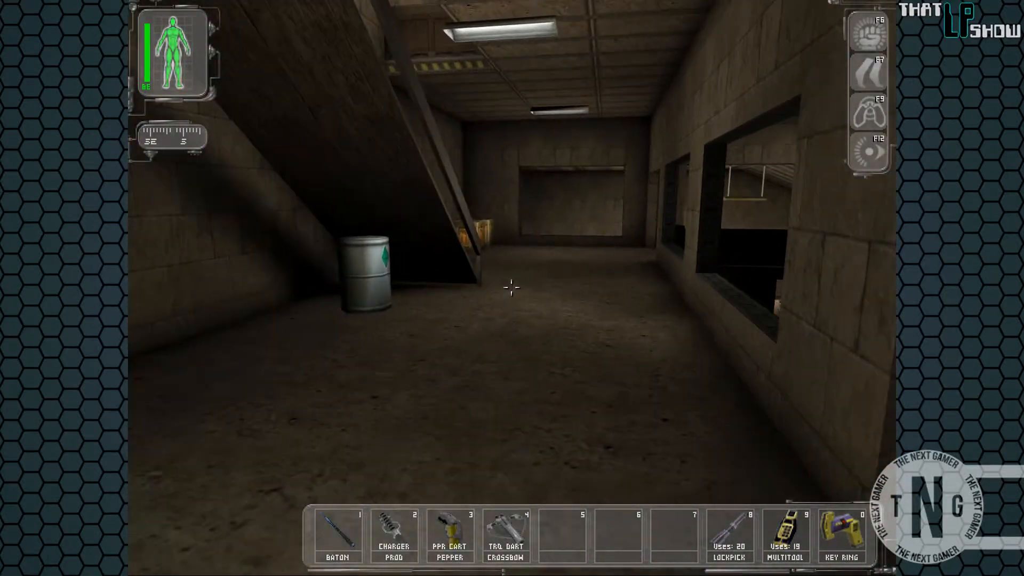
key(1)
key(w)
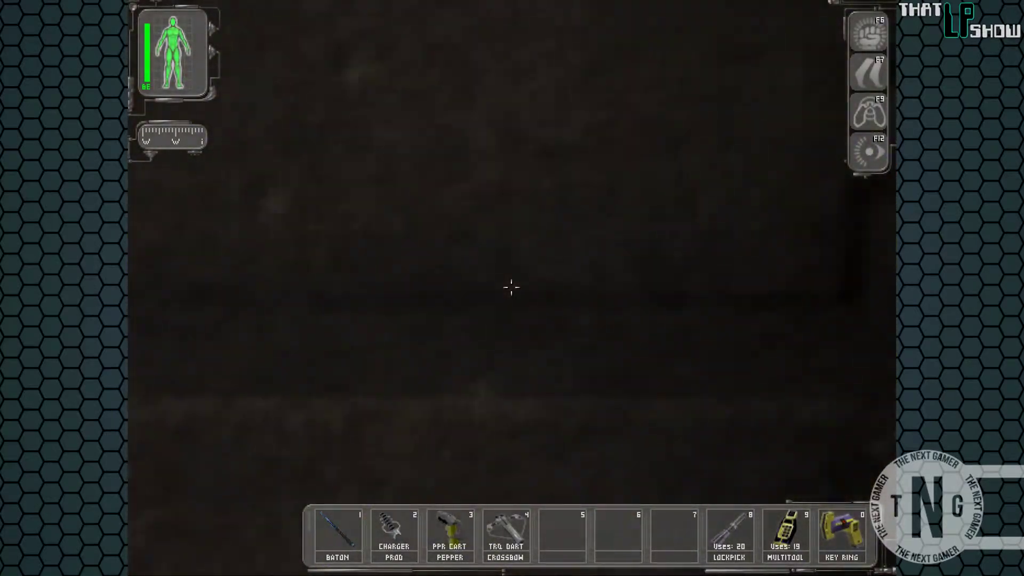
right_click(512, 286)
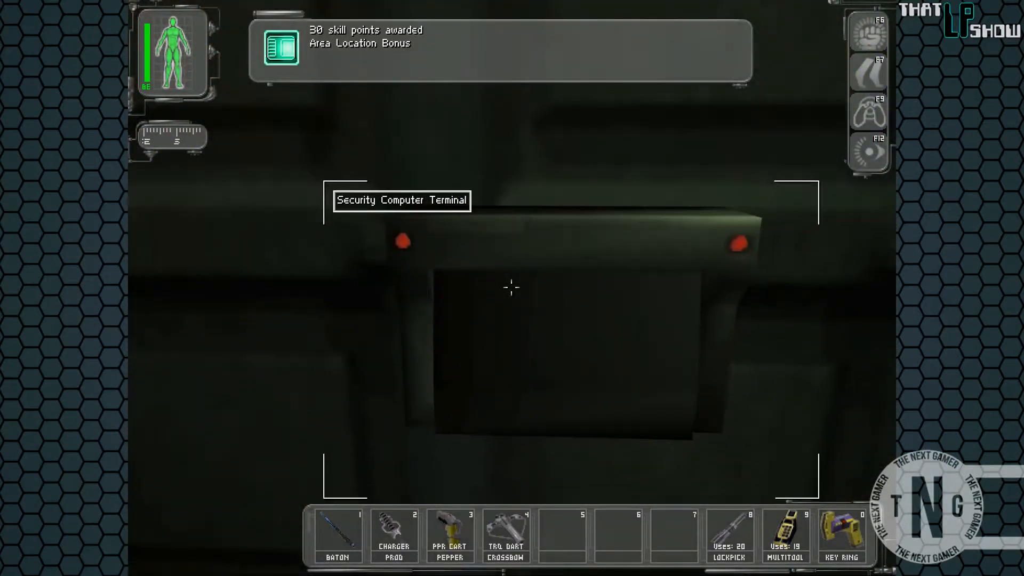
right_click(511, 287)
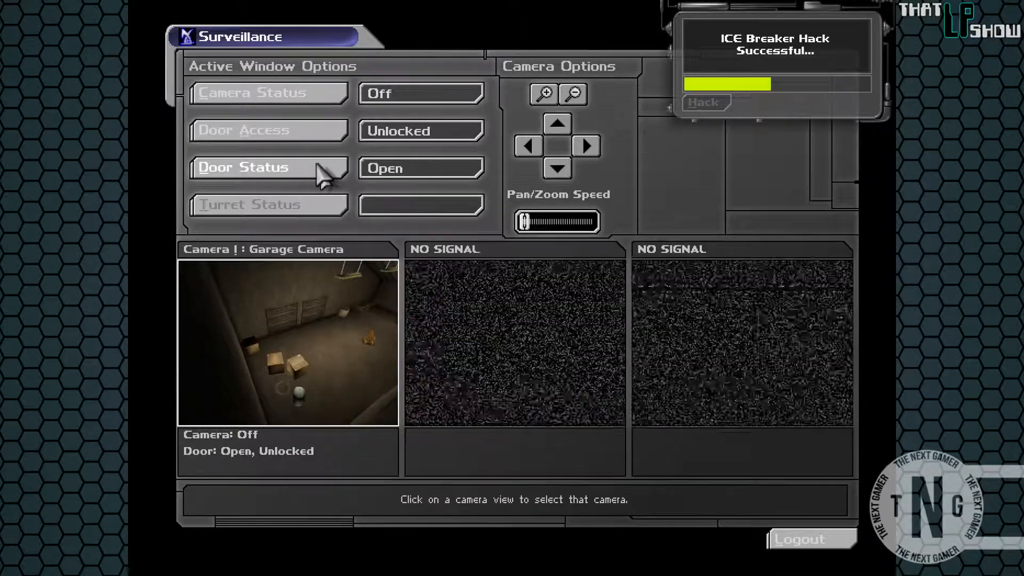
key(Escape)
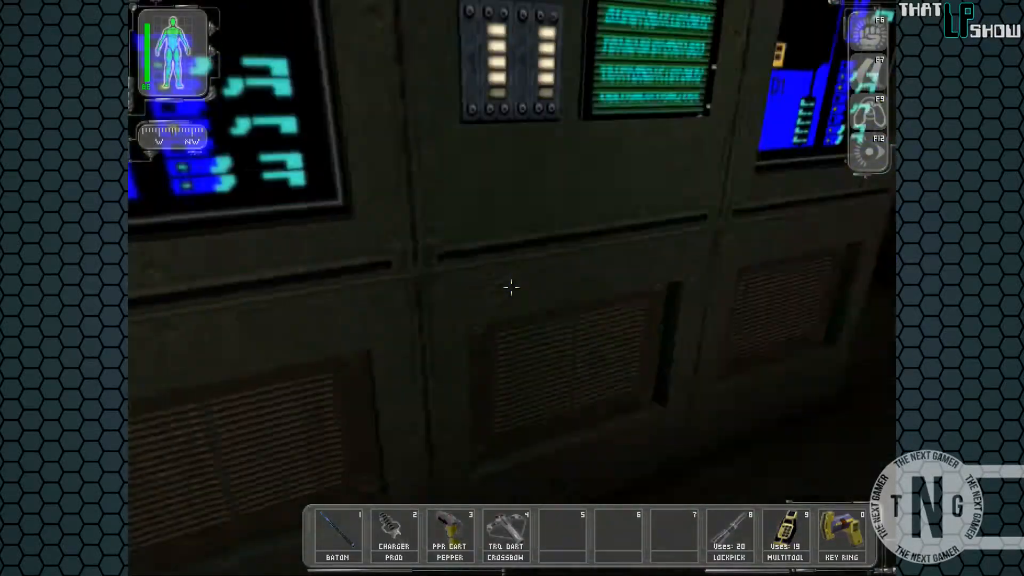
Walk down the terminal corridor through the hazard-striped door and descend the stairwell into the dark room.
key(w)
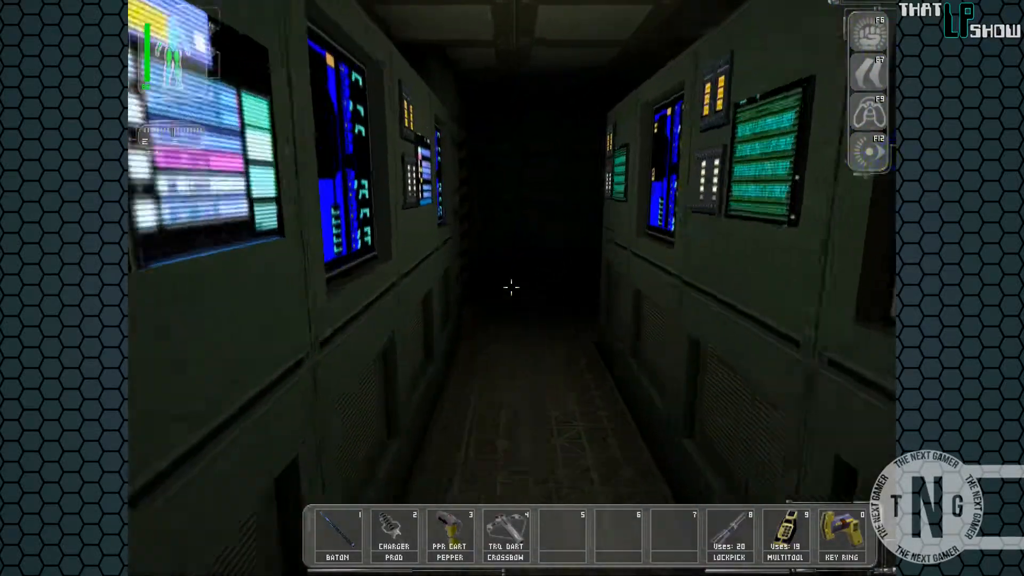
key(w)
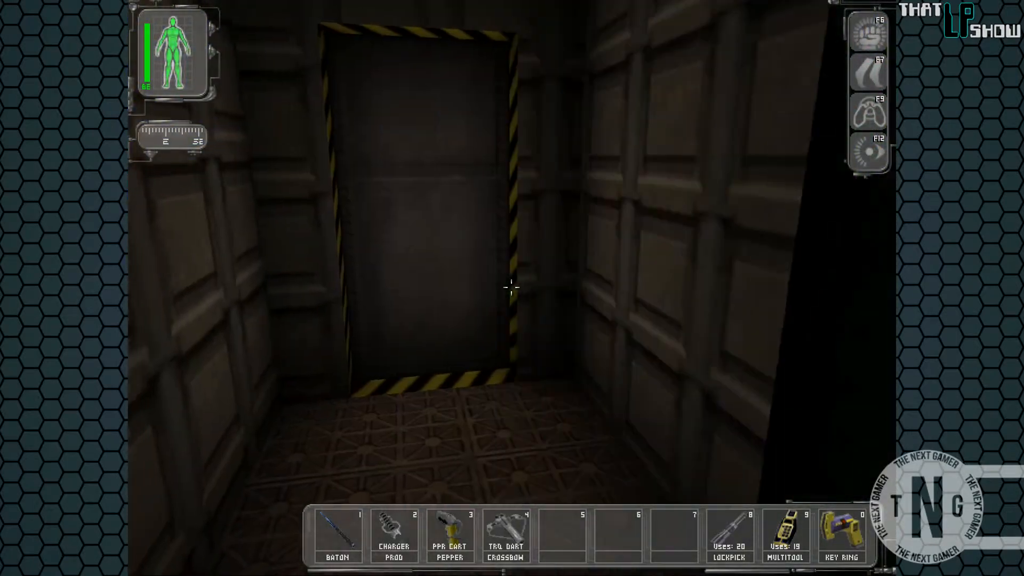
key(w)
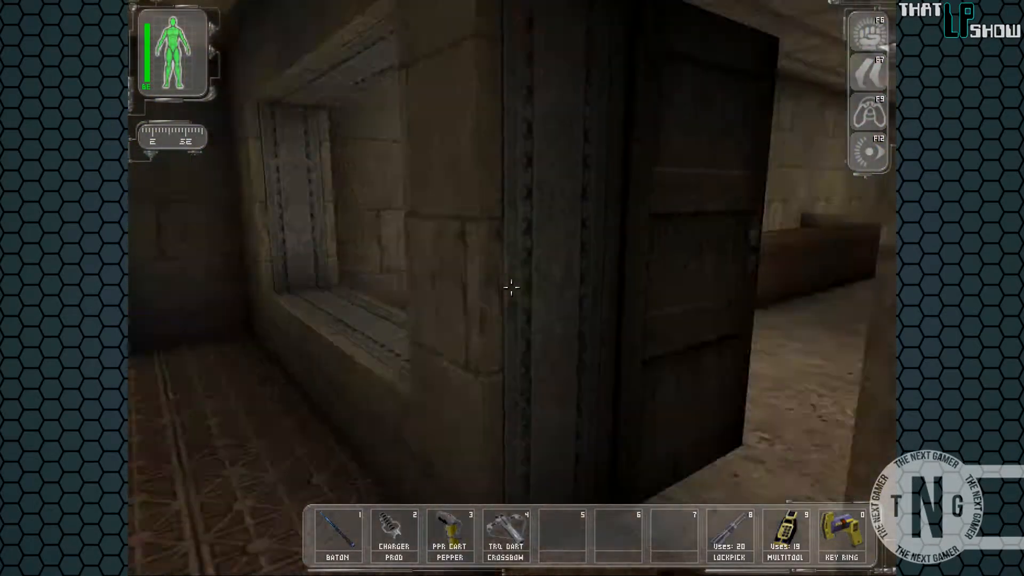
key(w)
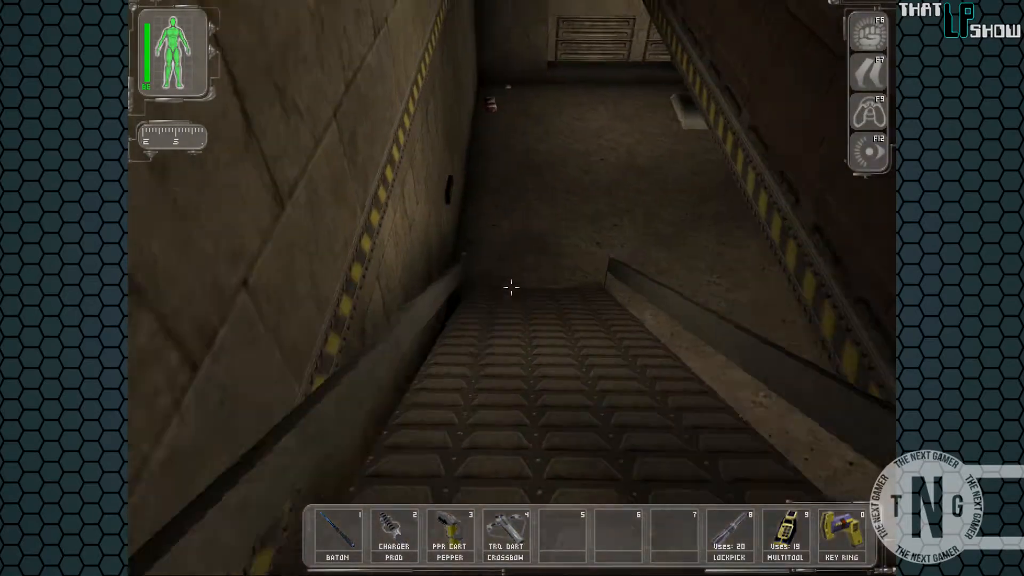
key(w)
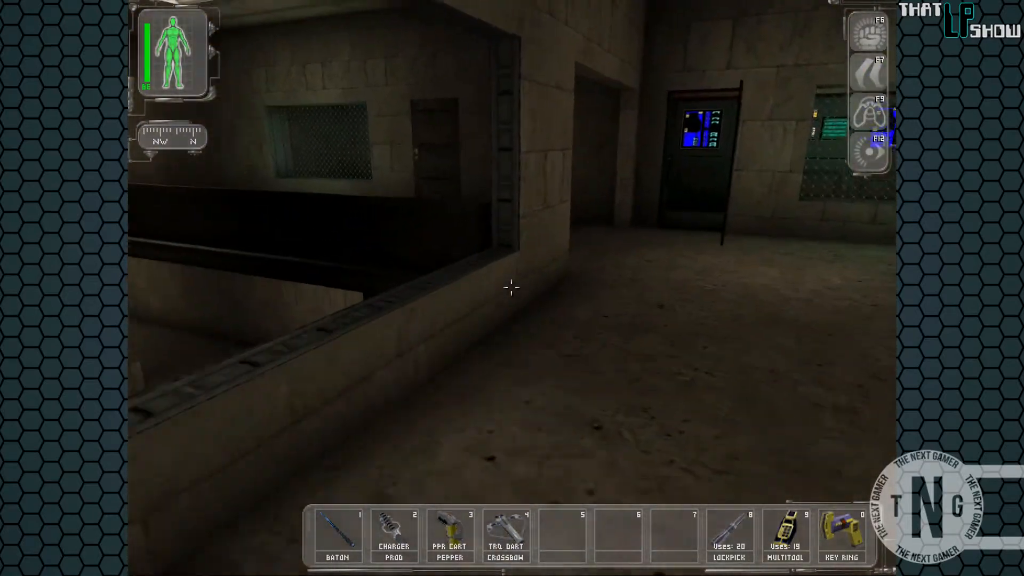
Follow the walkway, drop off the ledge and pass the guards to reach the yellow repair robot.
key(w)
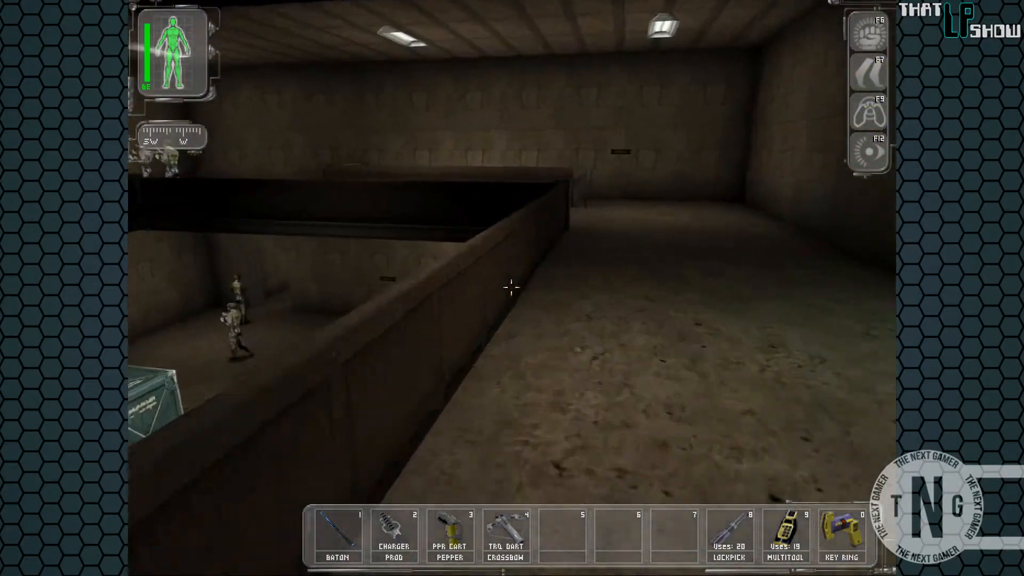
key(w)
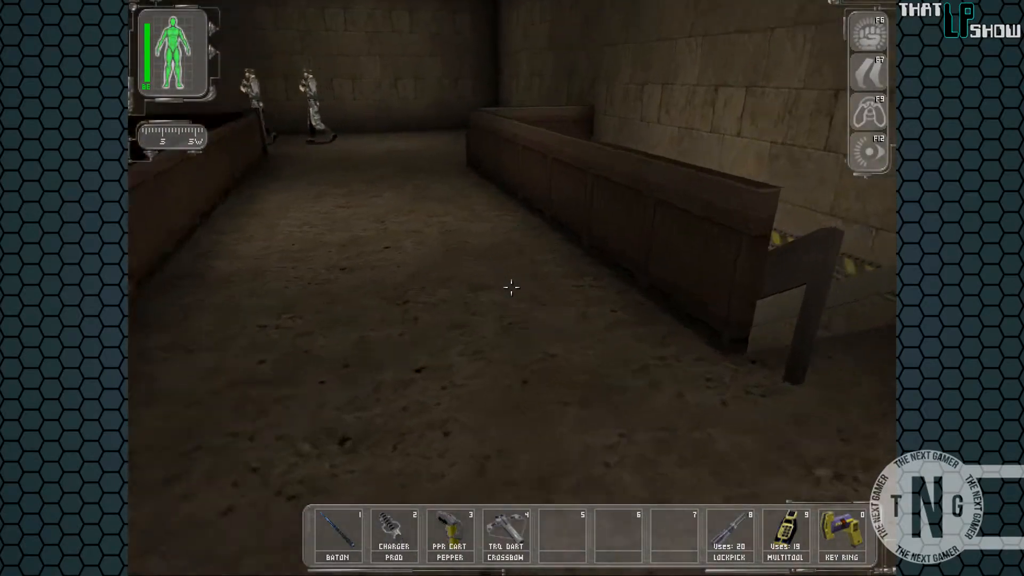
key(w)
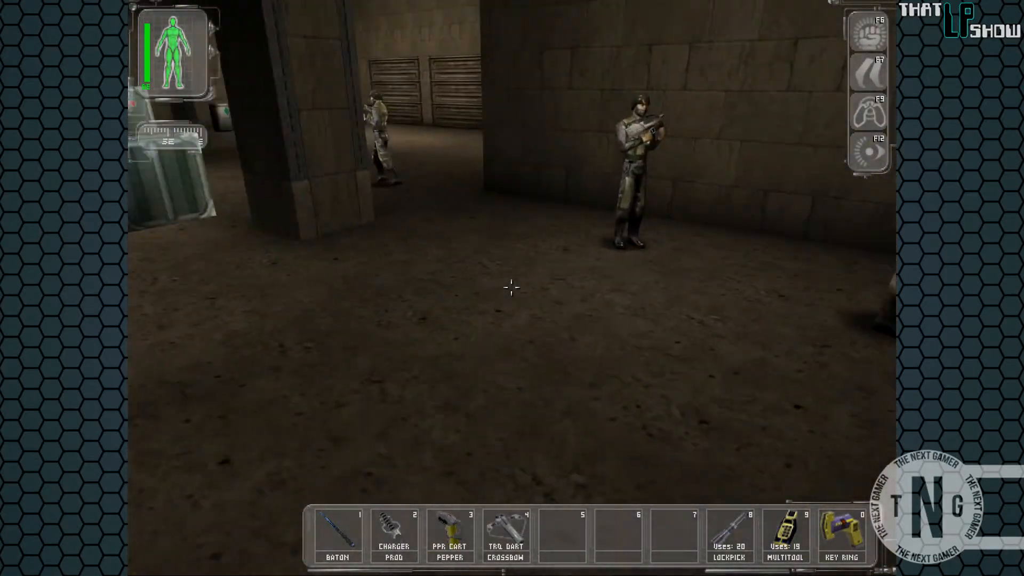
key(w)
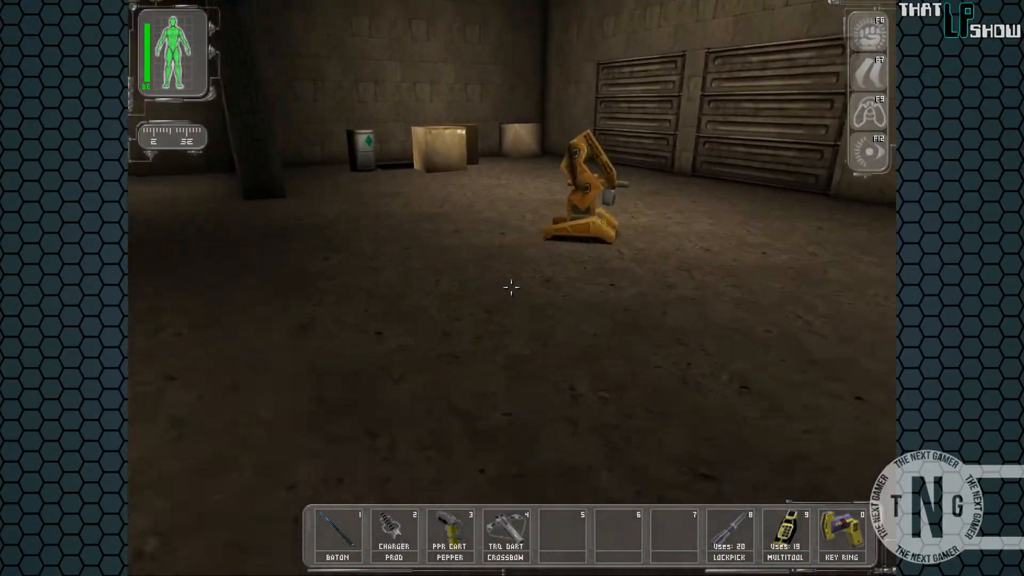
key(w)
Close the RepairBot recharge panel and drop down the floor shaft by the boxes for the 50-point location bonus.
right_click(511, 287)
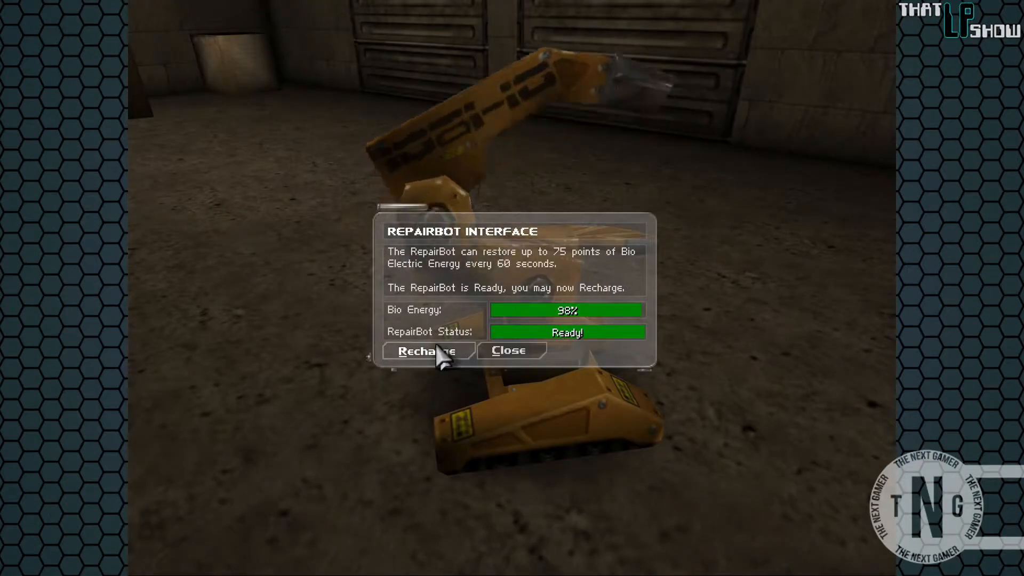
click(506, 354)
key(w)
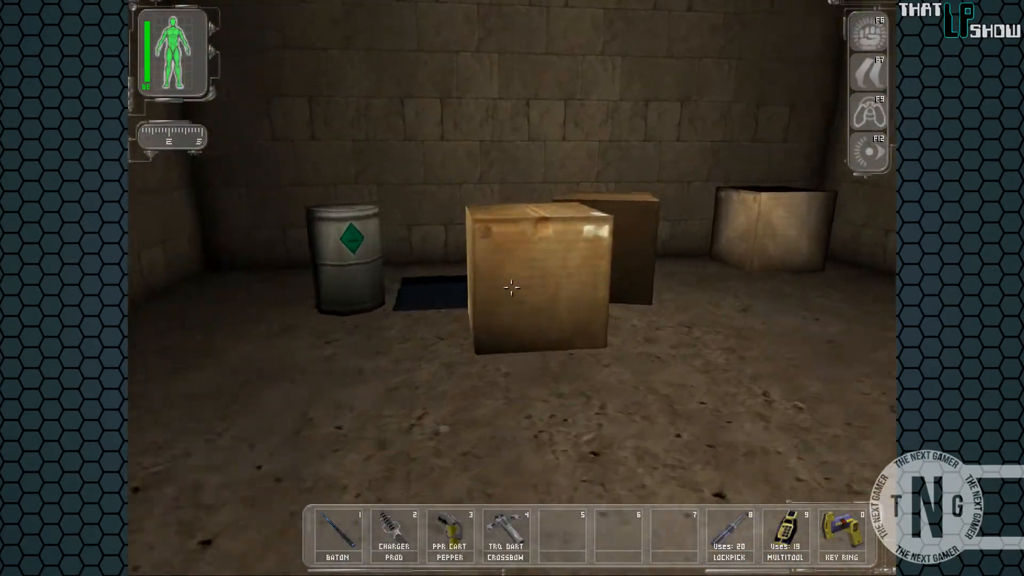
key(w)
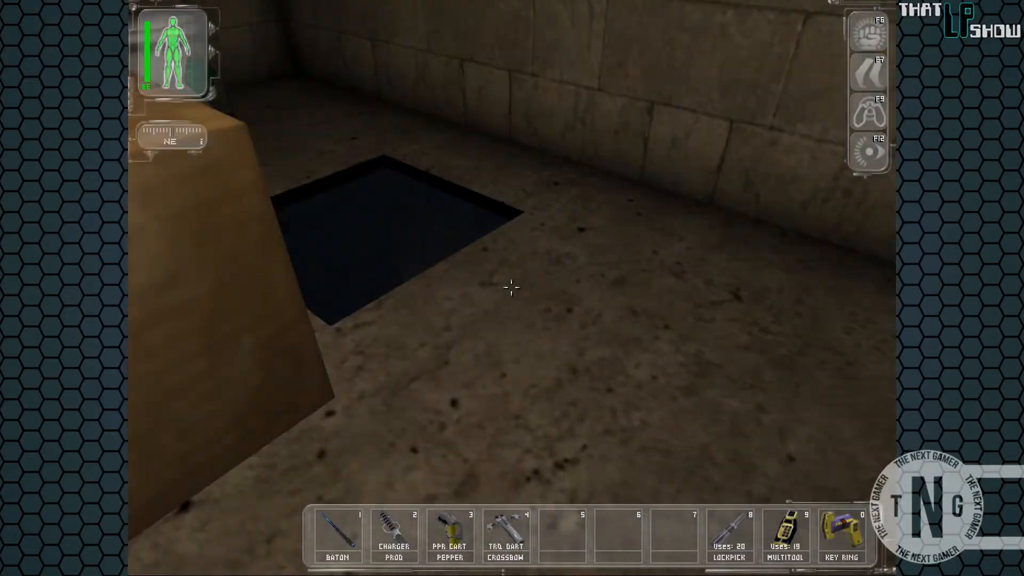
key(w)
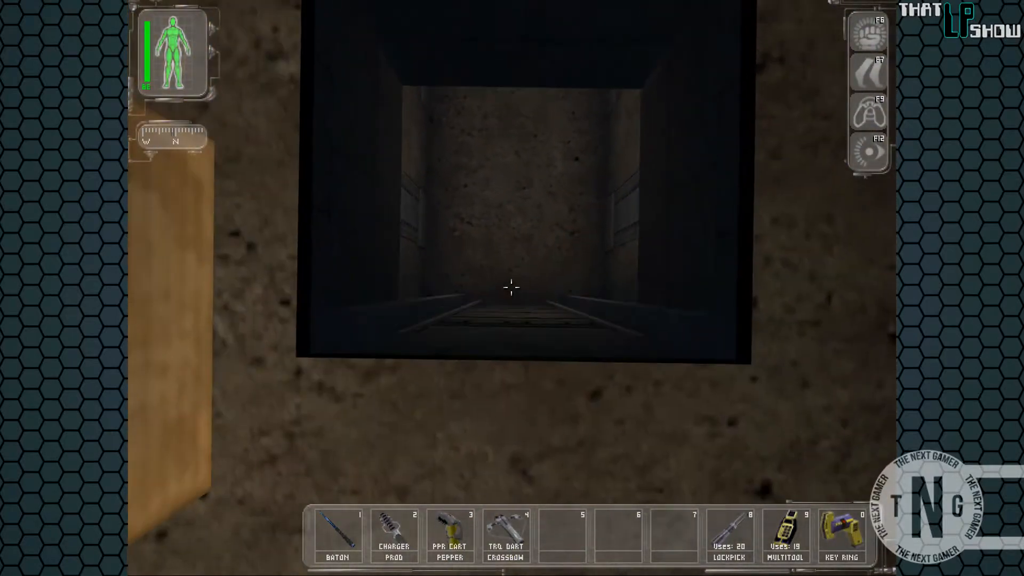
key(w)
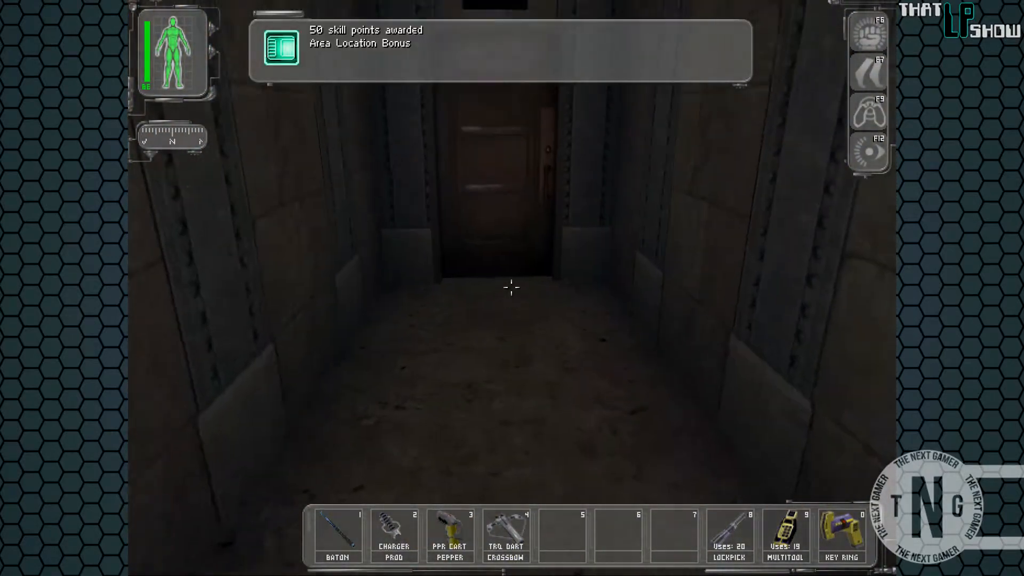
Open the door at the corridor's end and cross the stone room to the unlocked door.
right_click(511, 287)
key(w)
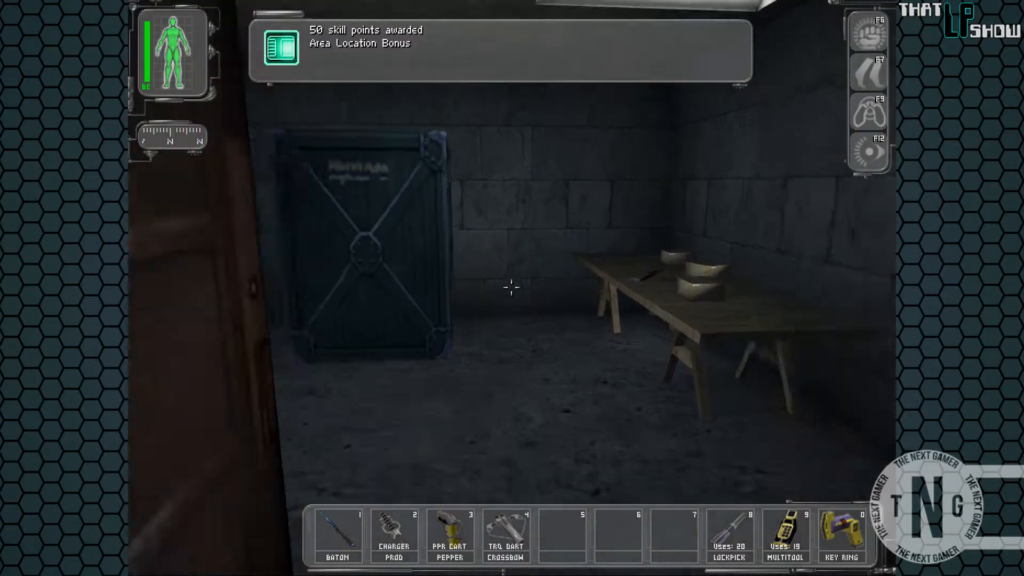
key(w)
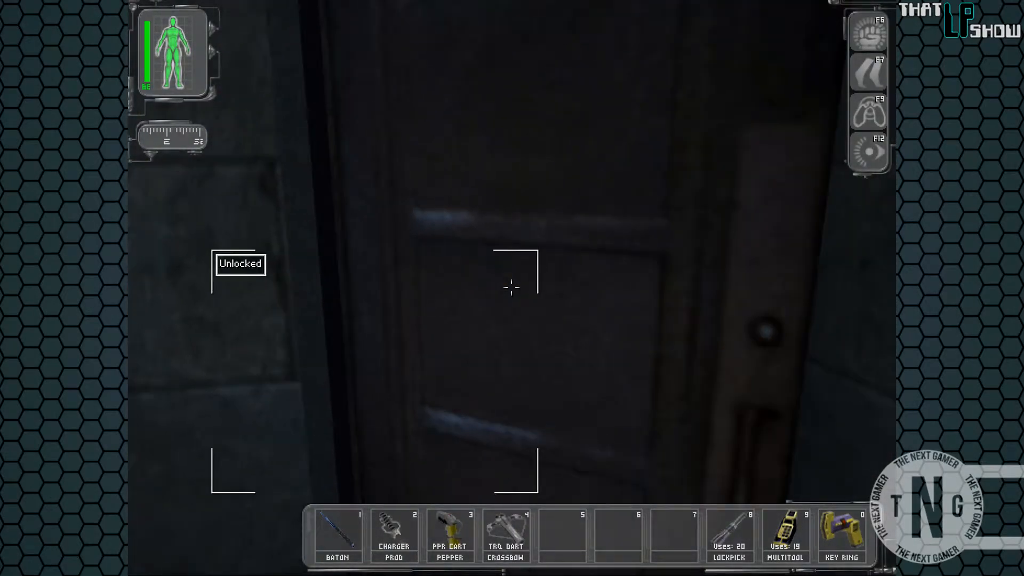
Bypass the laser tripwire wall panel with the multitool and walk up the corridor to the crates.
key(w)
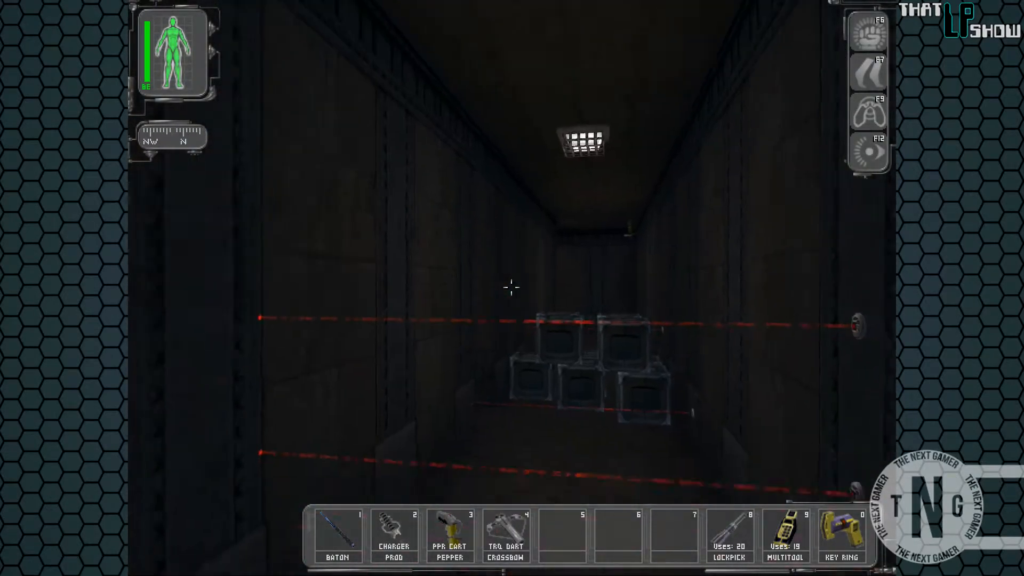
key(w)
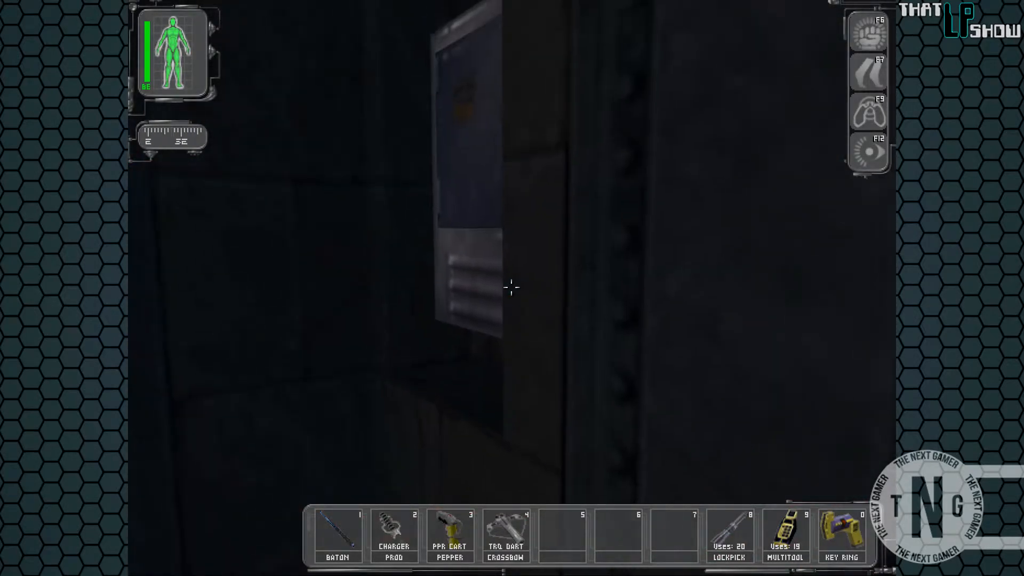
right_click(511, 287)
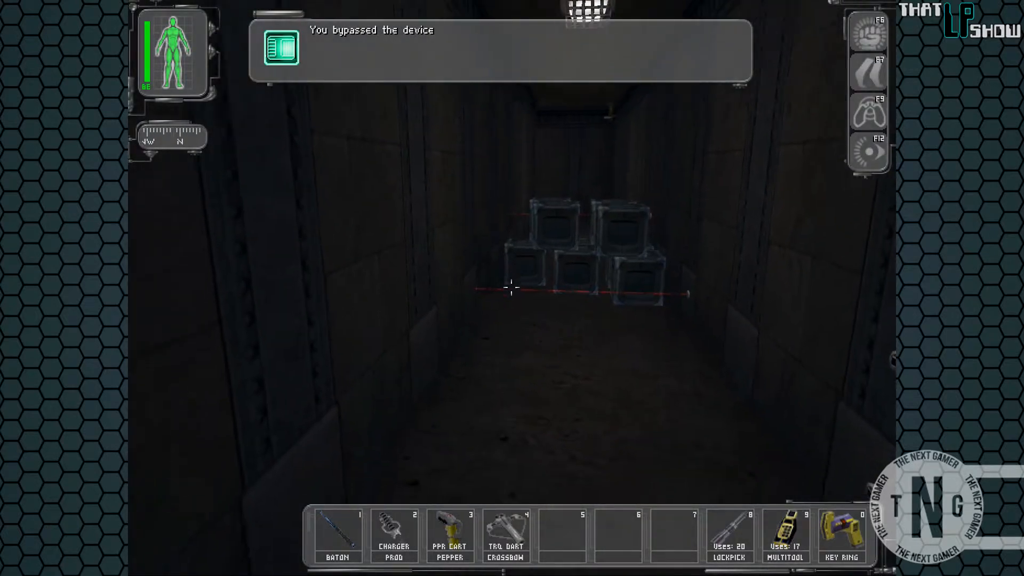
key(w)
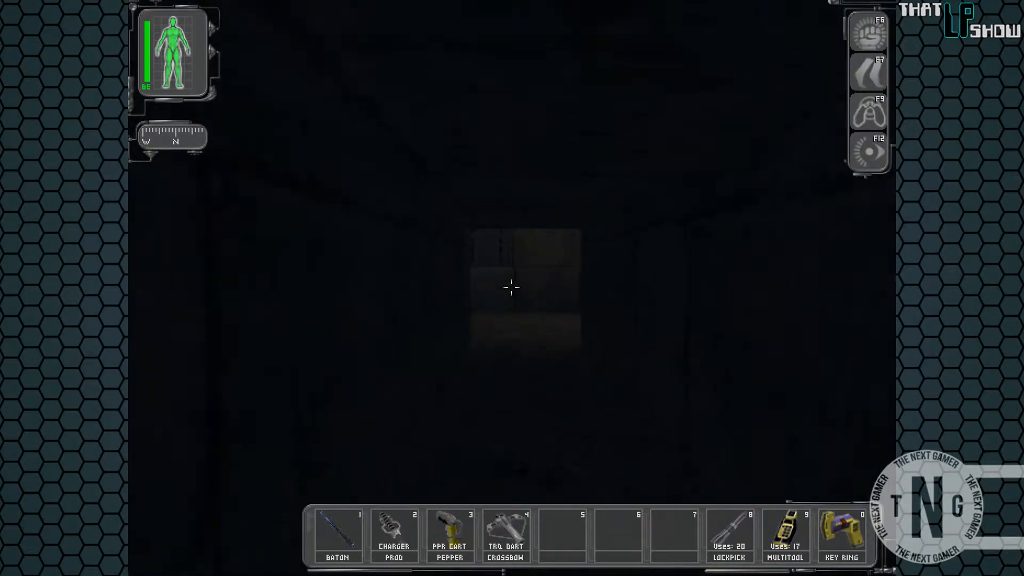
Open the dark door into the storage room and ready the baton at the supply crate.
key(w)
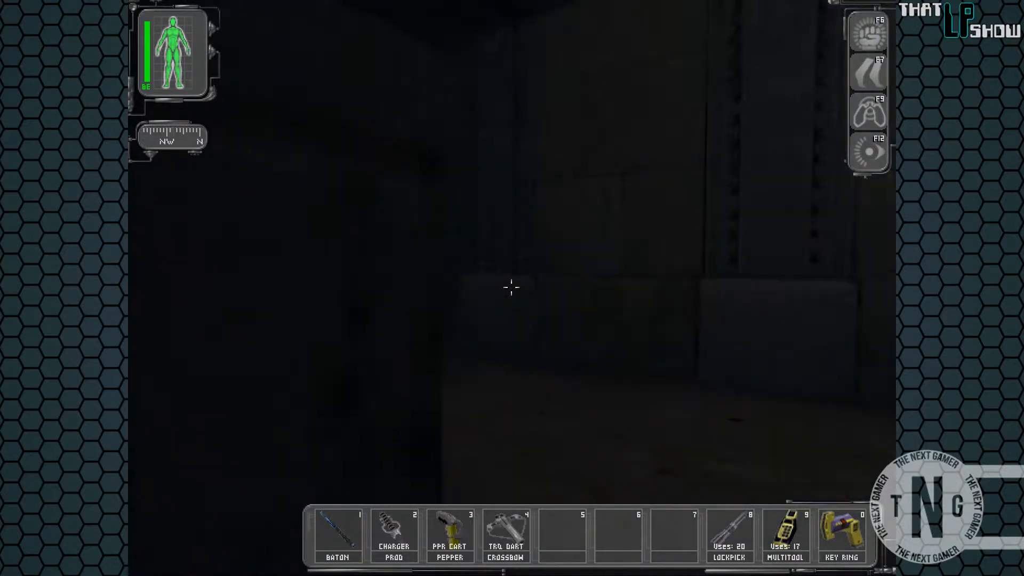
right_click(511, 286)
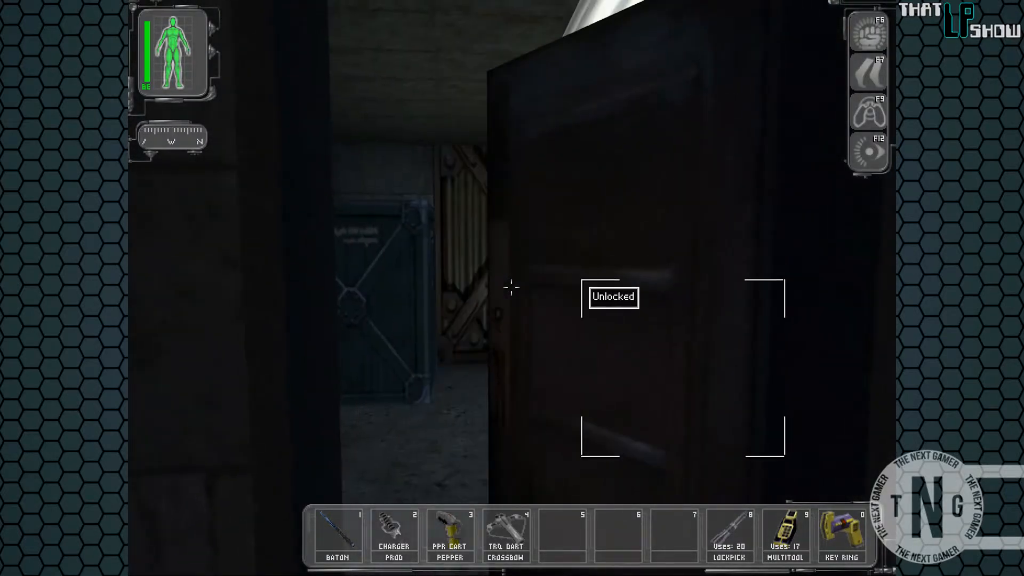
key(w)
key(w)
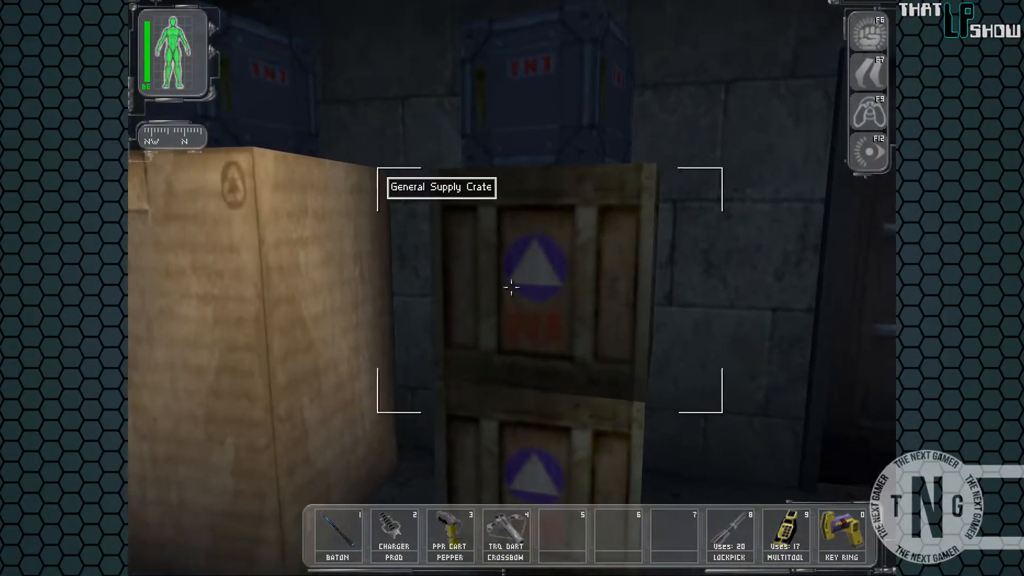
key(1)
Smash the general supply crate open and try to take the lockpick, which can't be carried.
click(512, 286)
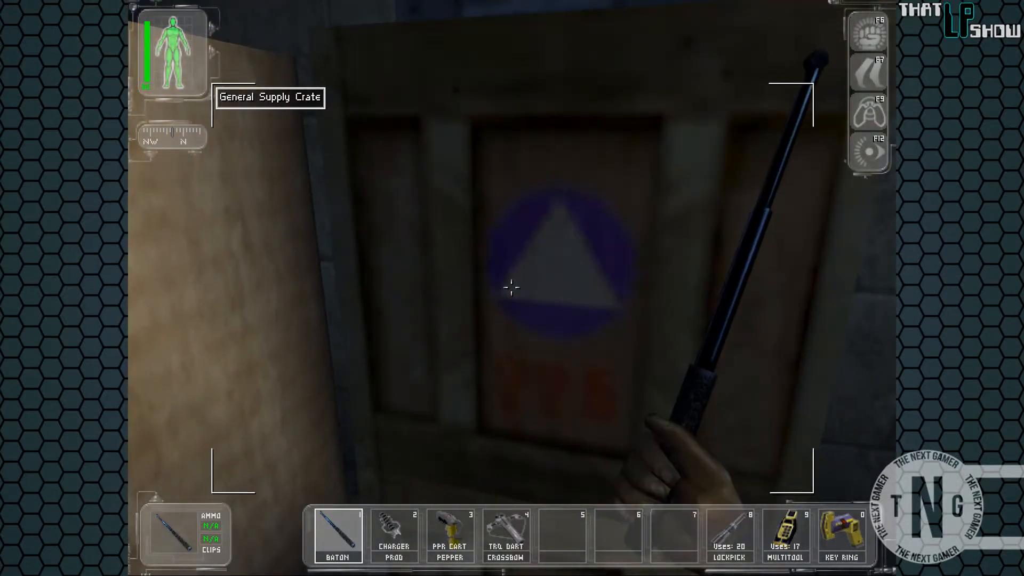
right_click(511, 286)
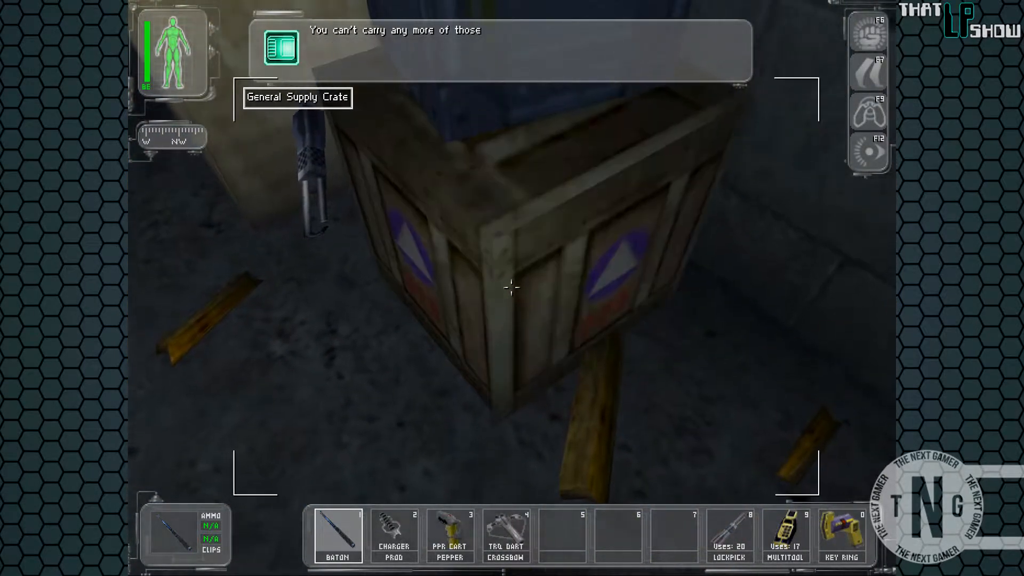
click(512, 287)
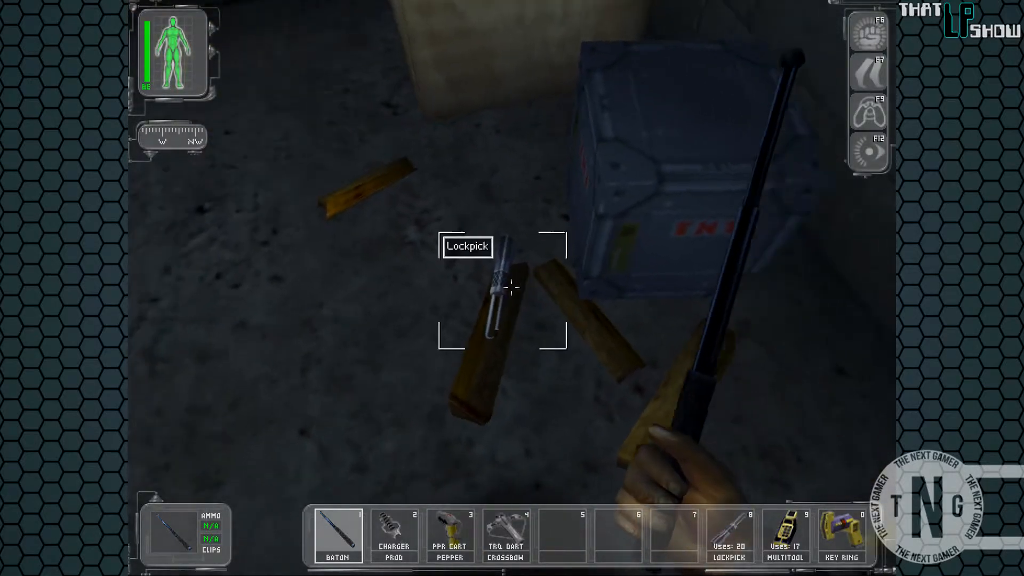
right_click(511, 286)
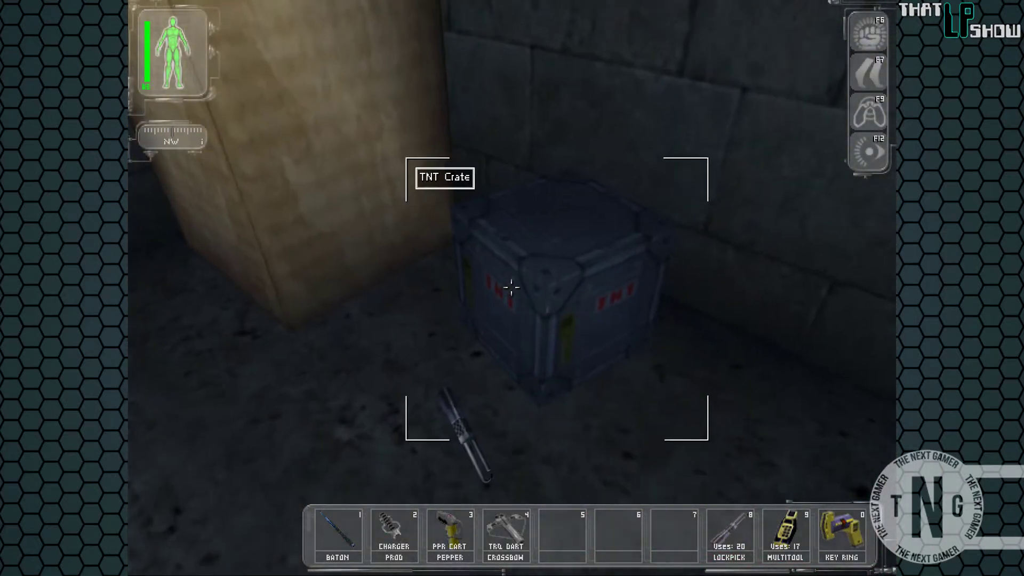
Reposition the TNT crate, then cross the paper-strewn room and collect the spare Multitool (18 uses).
right_click(511, 286)
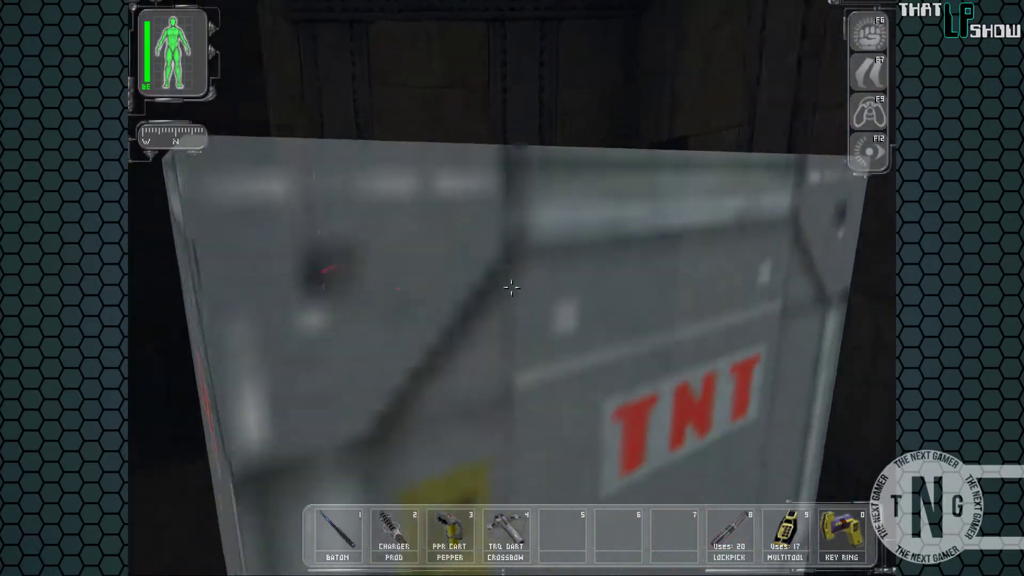
right_click(512, 287)
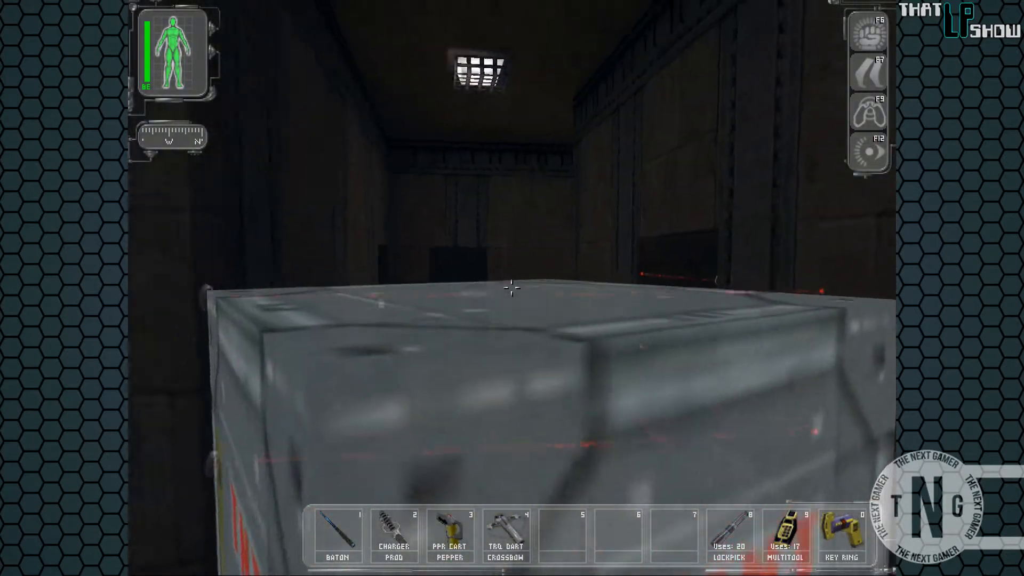
right_click(512, 287)
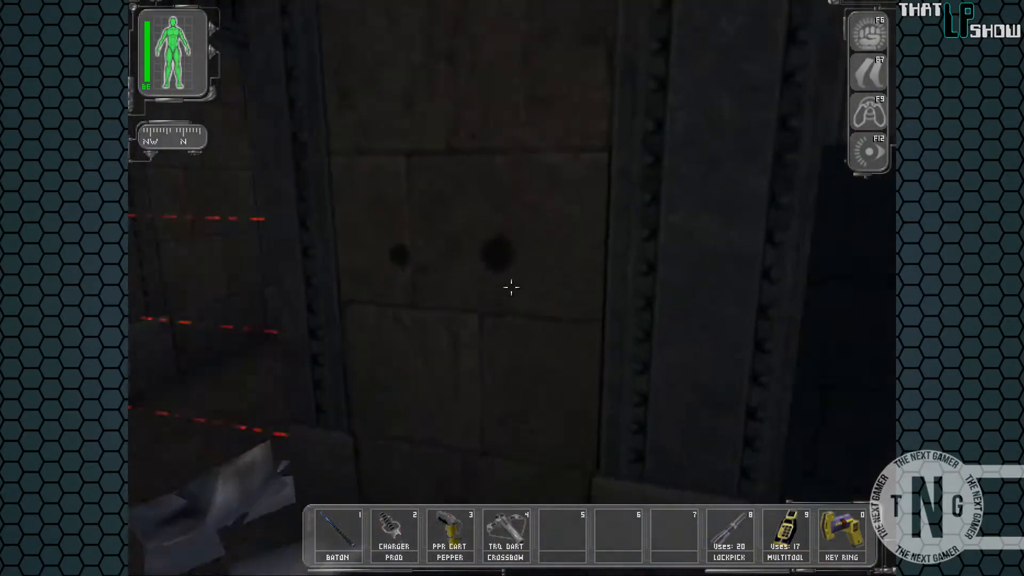
key(w)
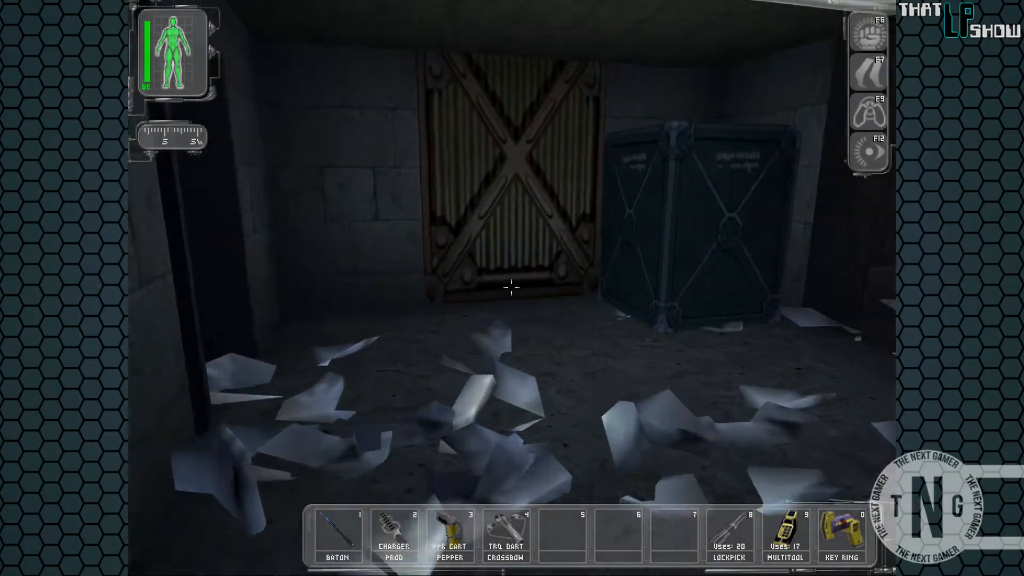
key(w)
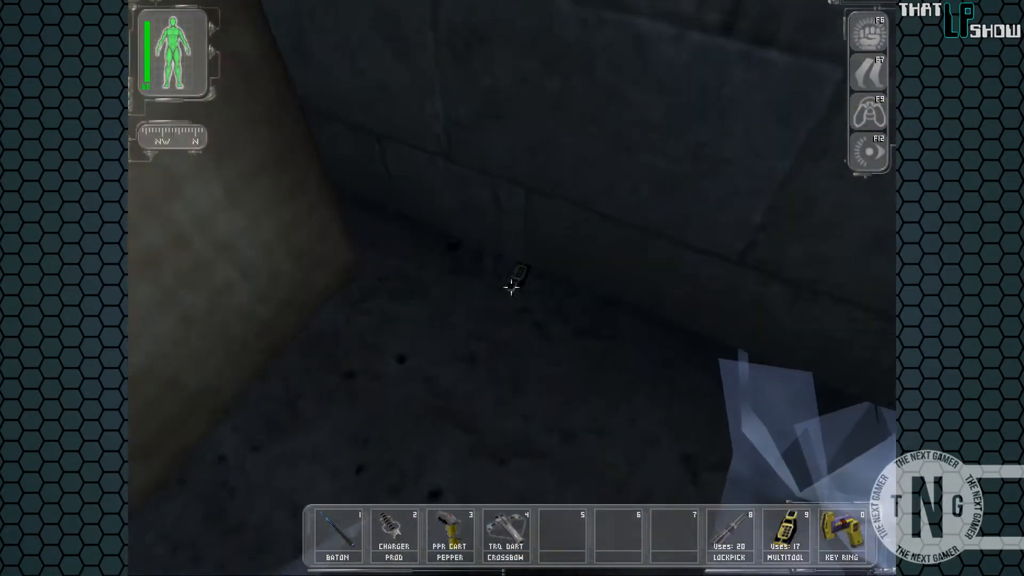
key(w)
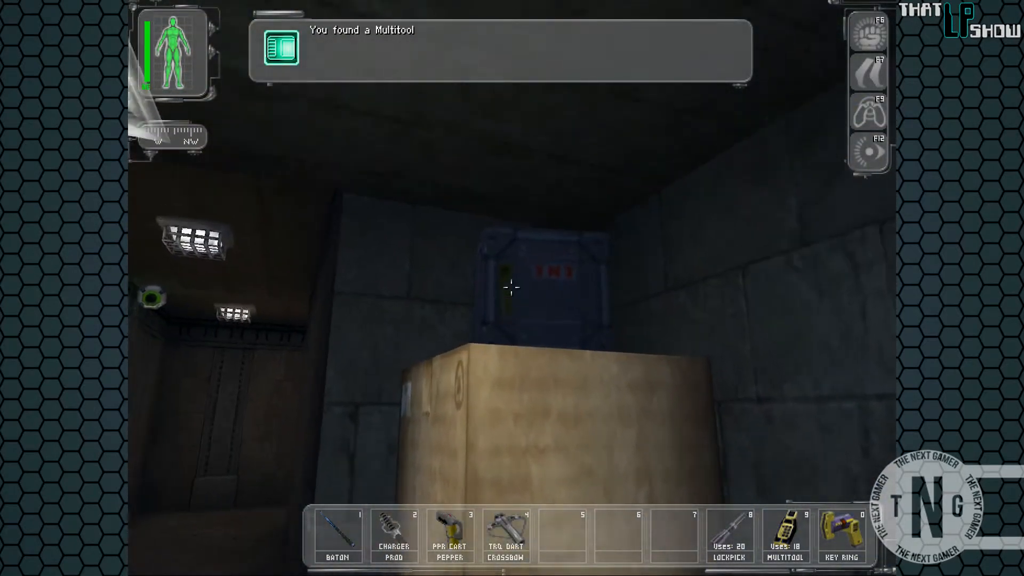
Climb over the crate tops and drop past the laser grid into the corridor.
key(space)
key(w)
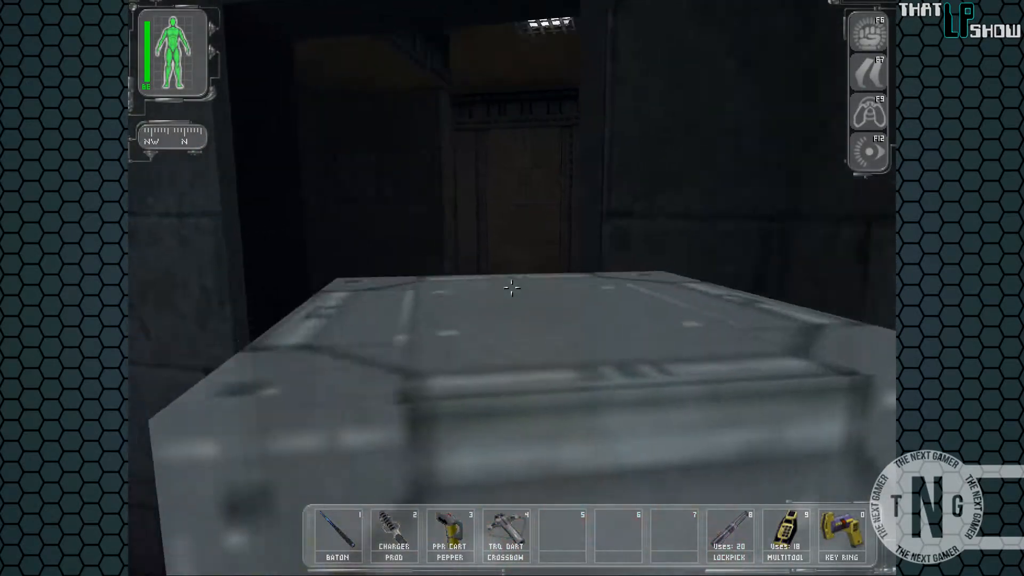
key(w)
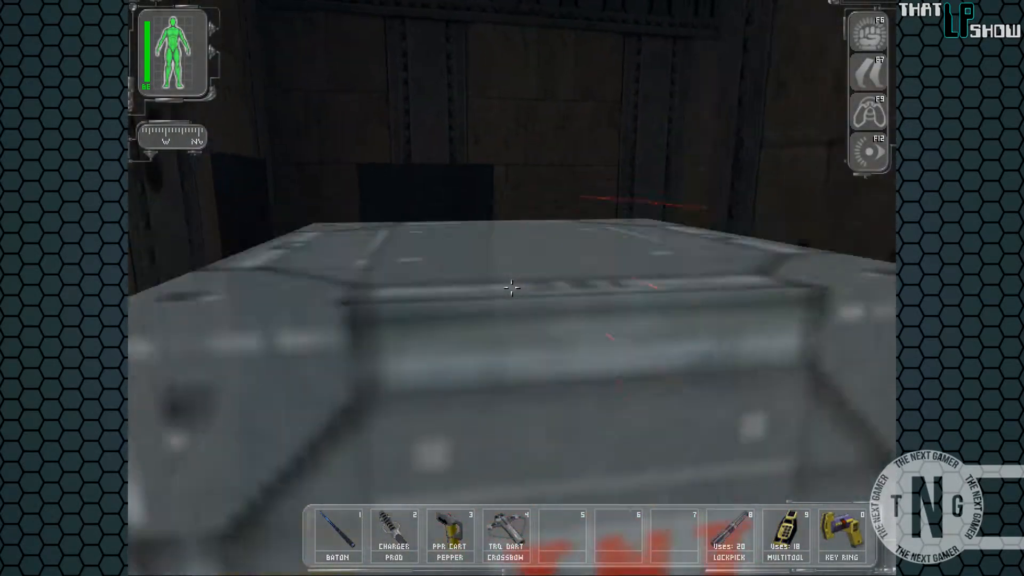
key(w)
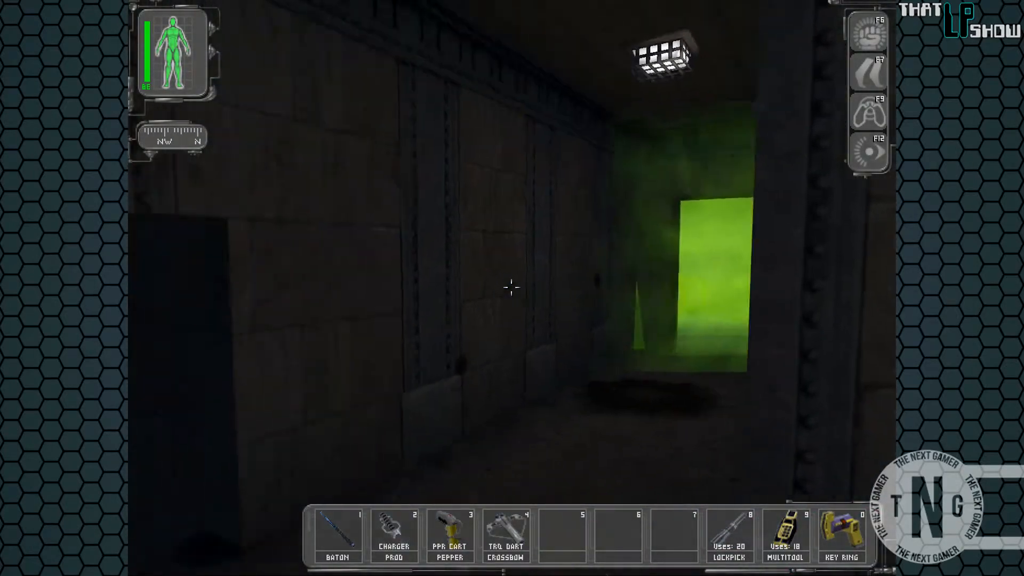
Try for the medkit by the doorway, then follow the dark corridor into the storage room.
key(w)
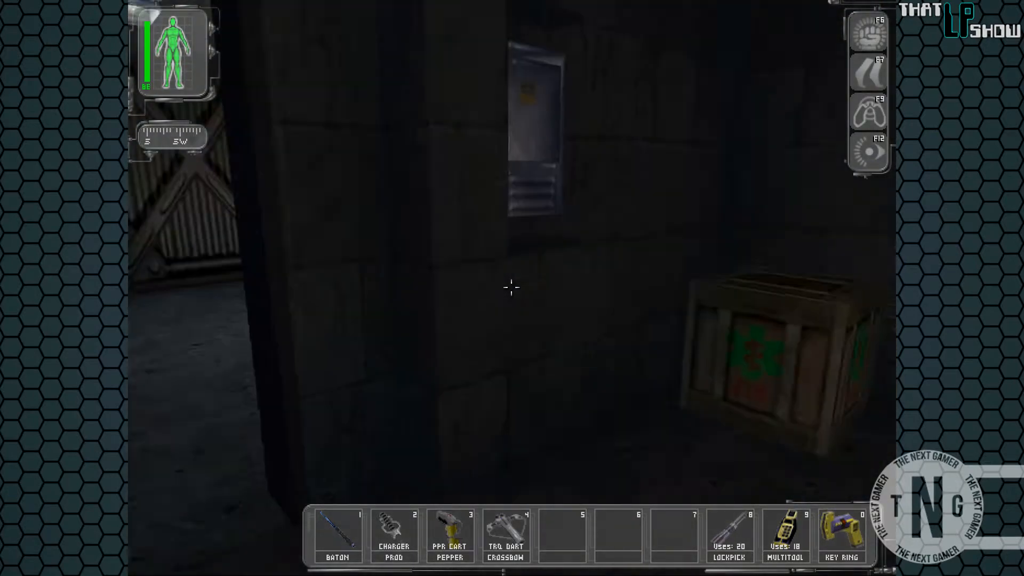
key(1)
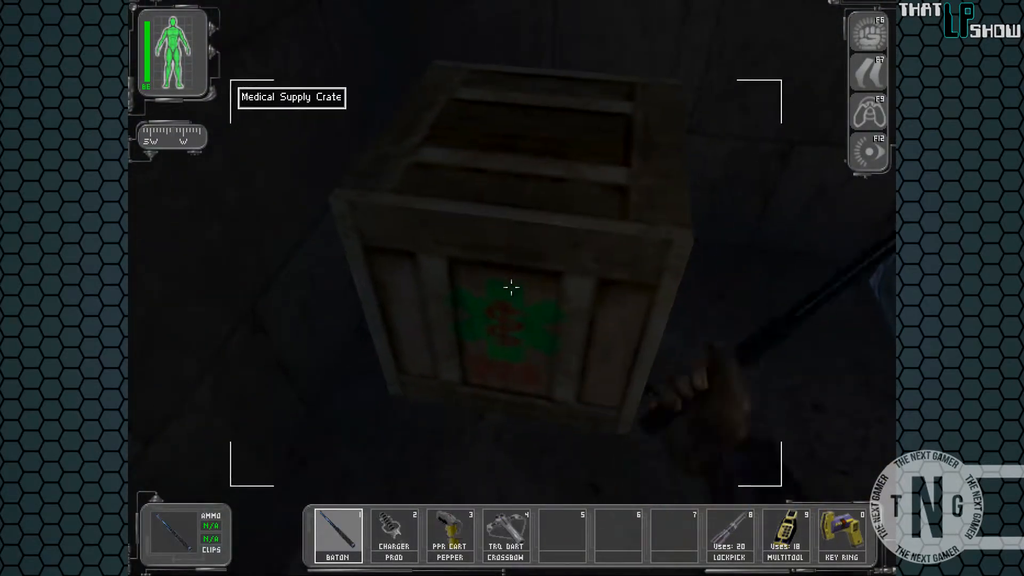
right_click(512, 286)
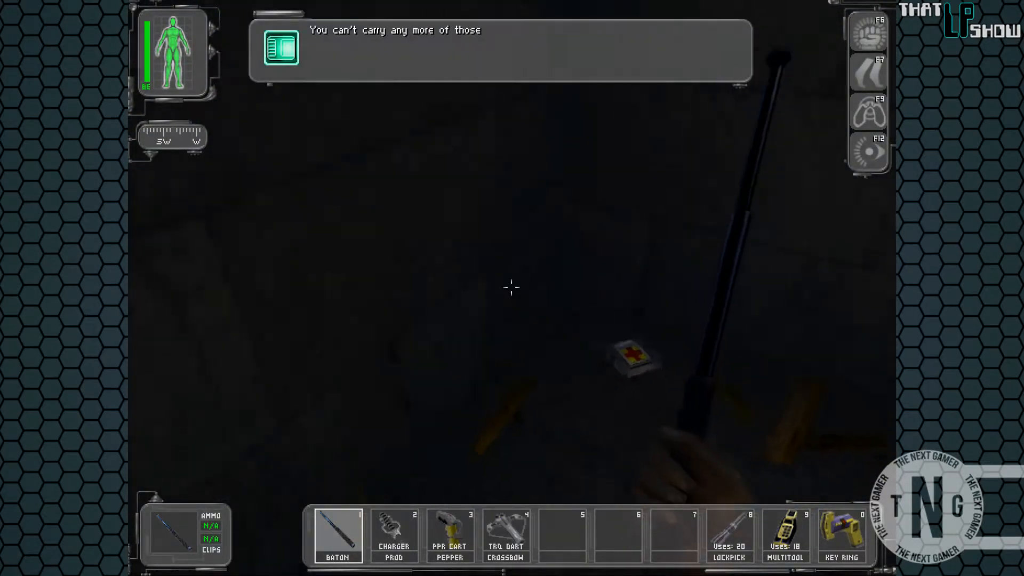
key(w)
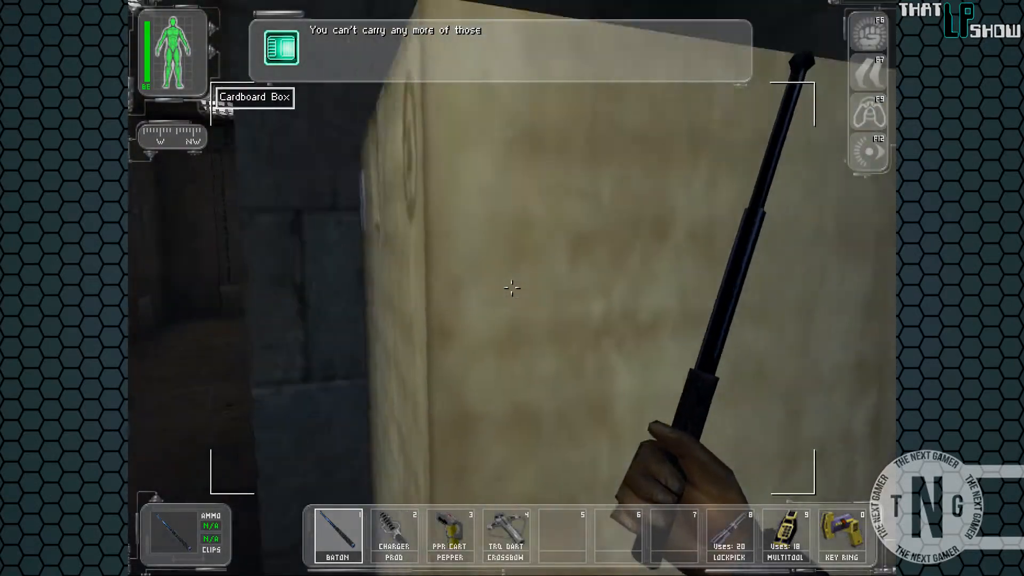
key(s)
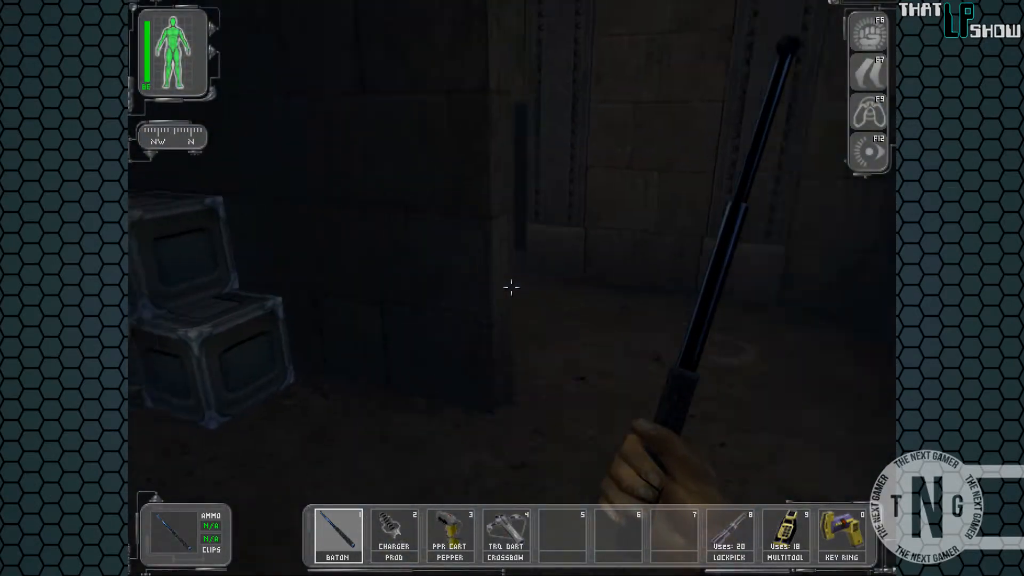
key(w)
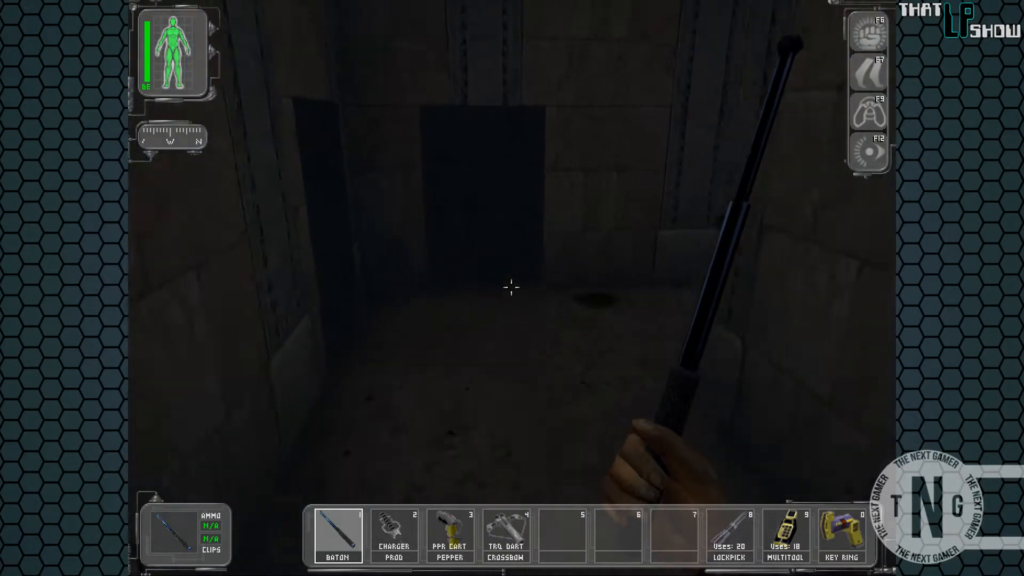
key(w)
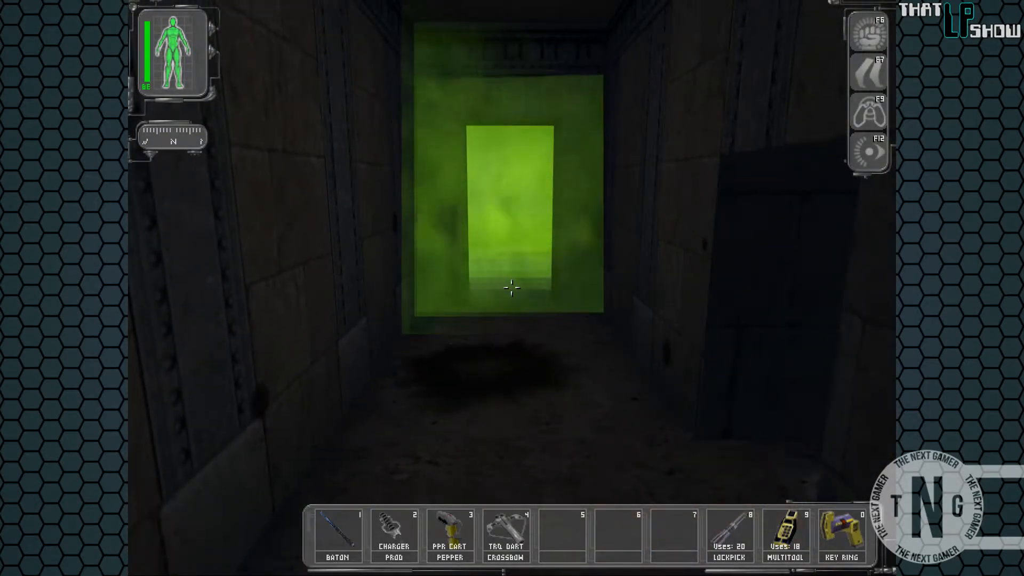
key(w)
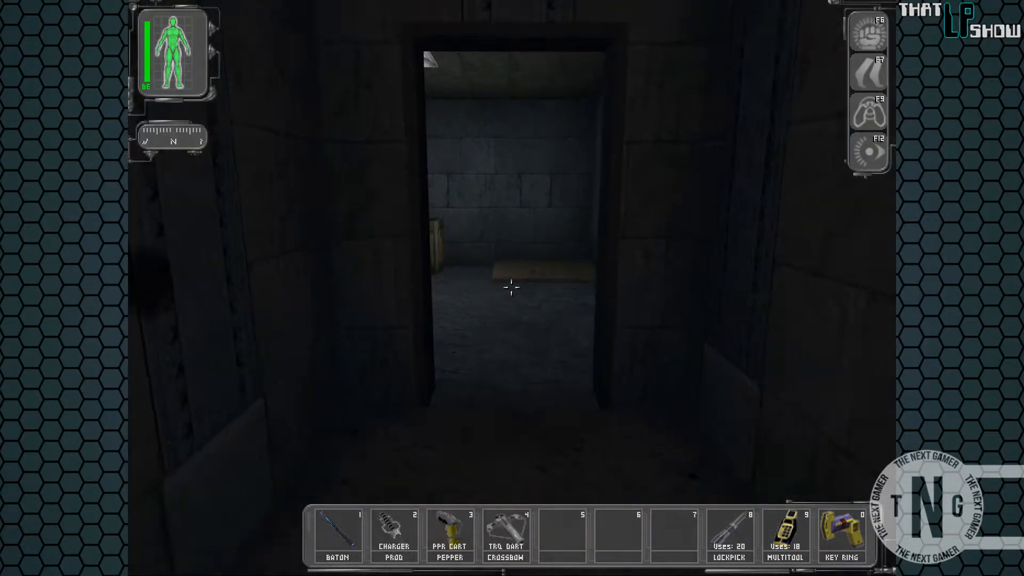
Break the General Supply Crate, take the EMP grenade and WP rockets, and return to the laser-grid room.
key(1)
key(w)
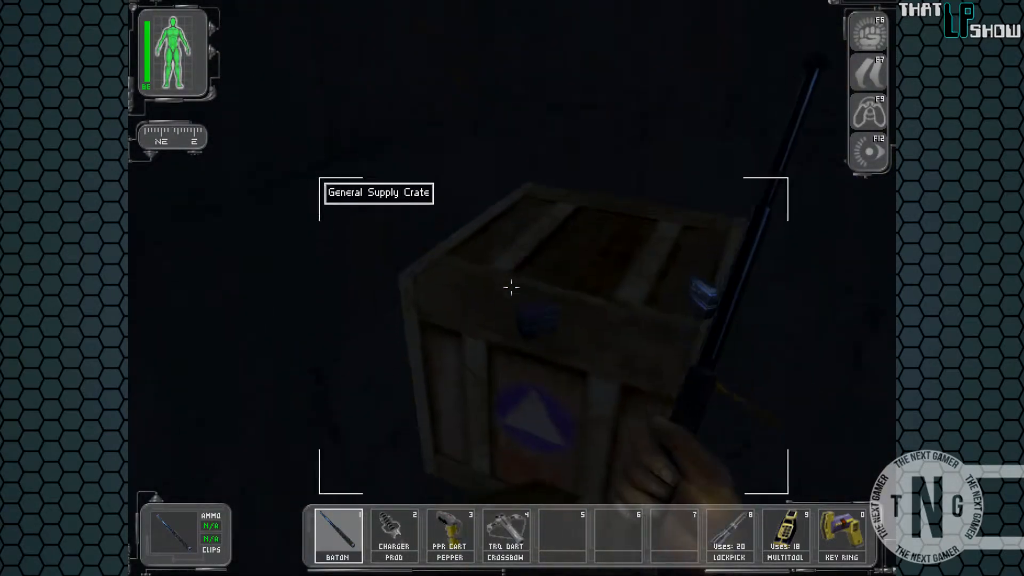
right_click(513, 286)
right_click(521, 274)
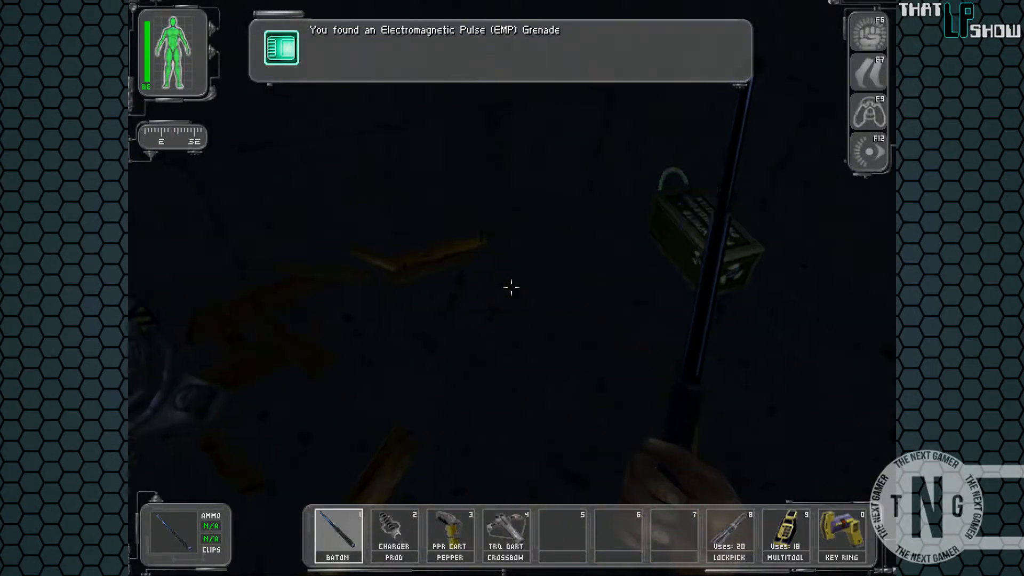
right_click(511, 287)
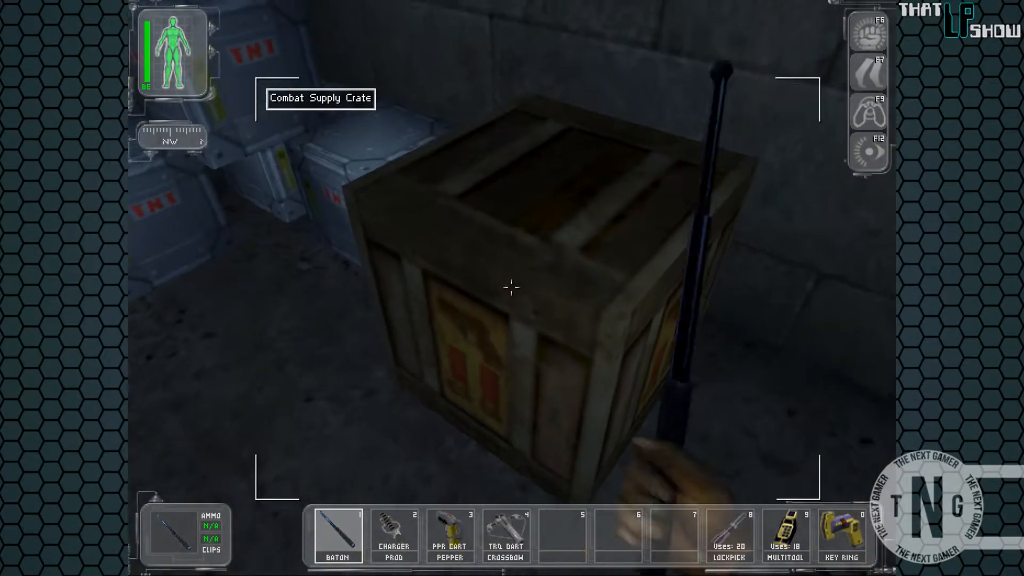
right_click(511, 286)
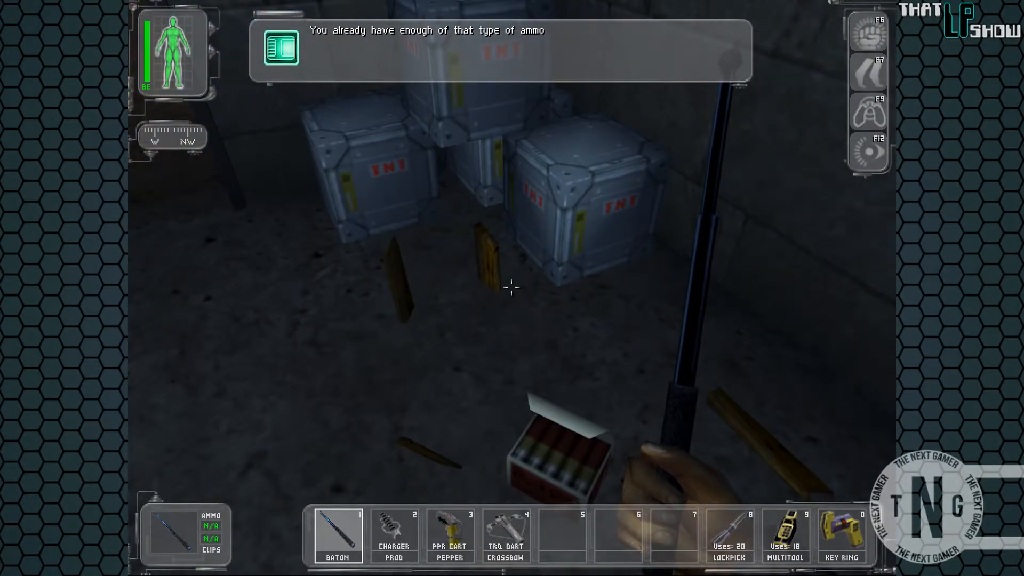
key(w)
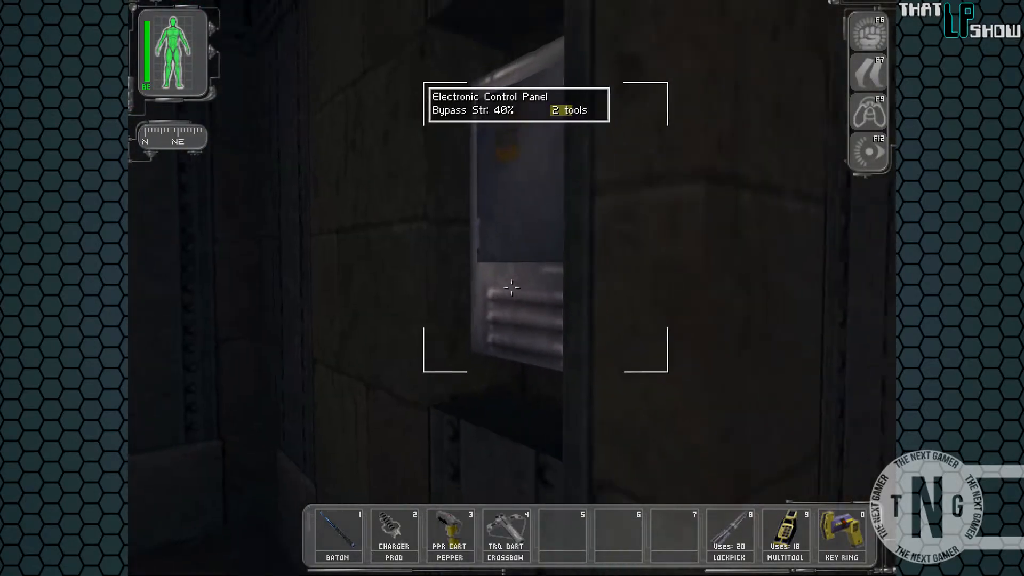
Climb the TNT crates and carry one to stack at the corridor end by the laser shaft.
key(w)
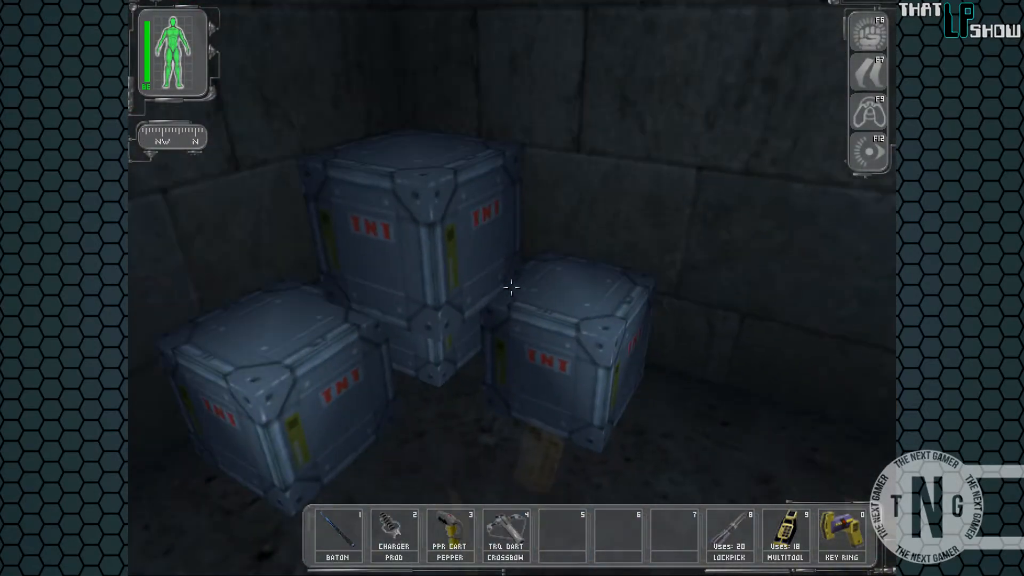
key(w)
key(space)
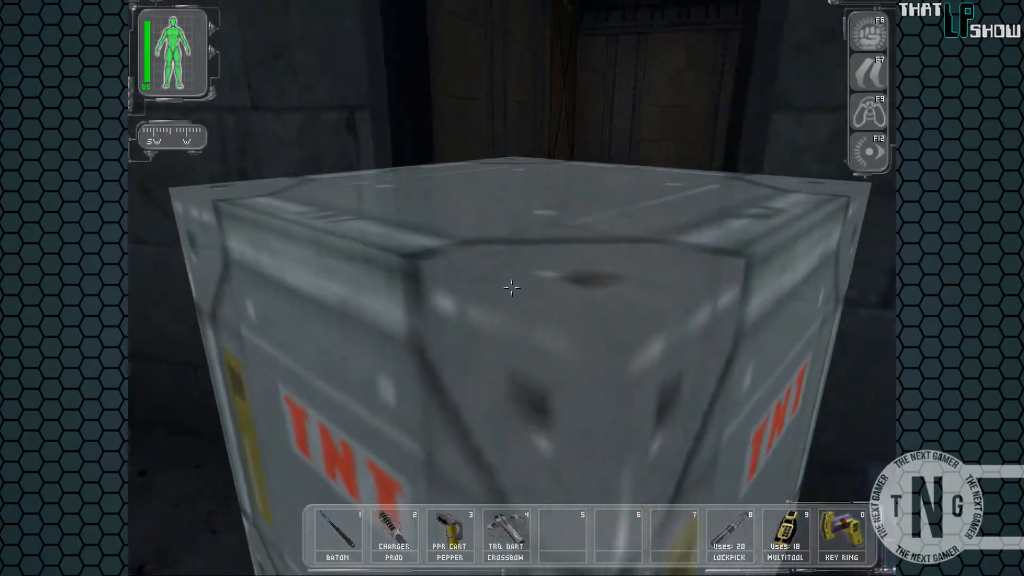
key(w)
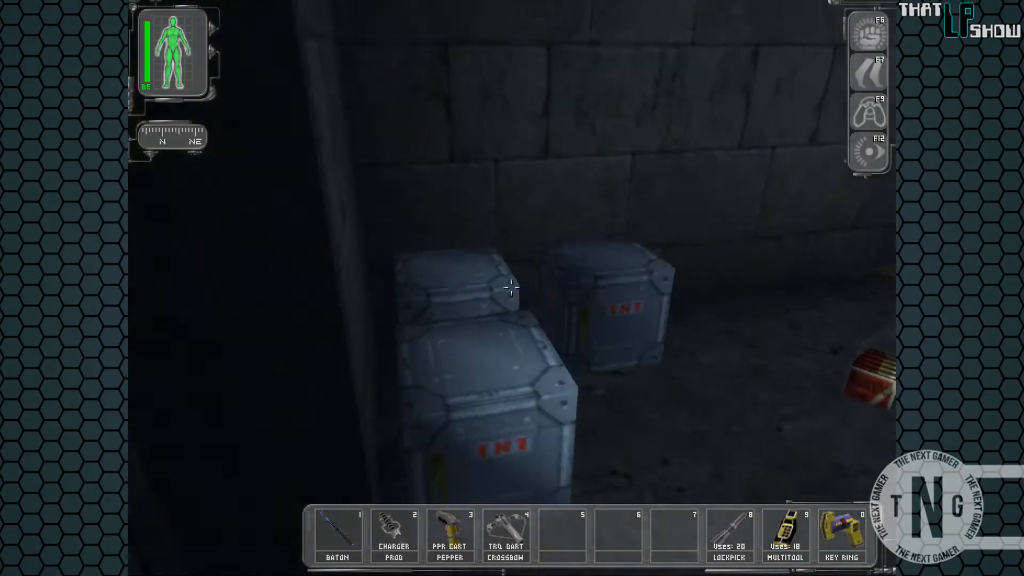
right_click(511, 287)
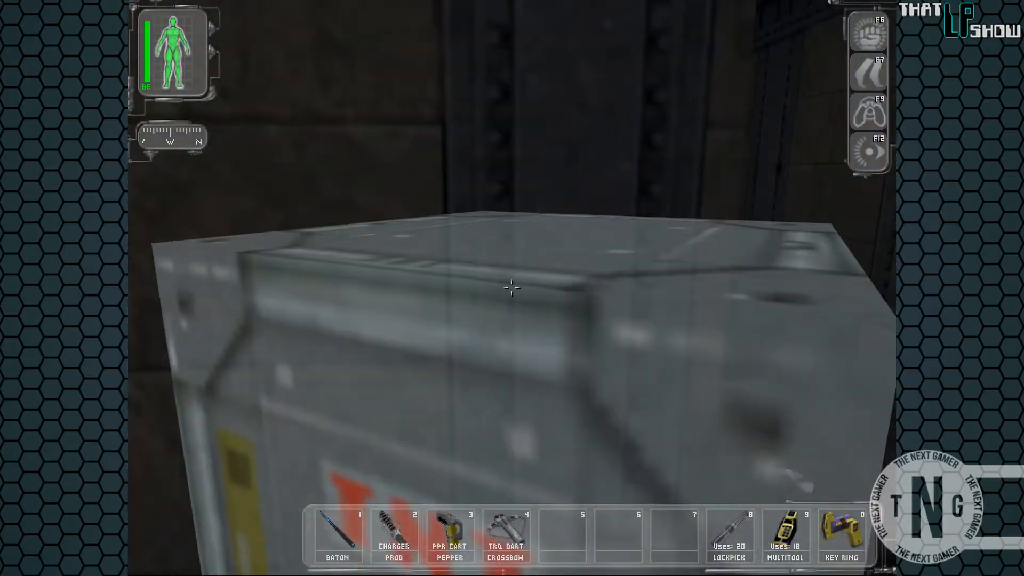
key(w)
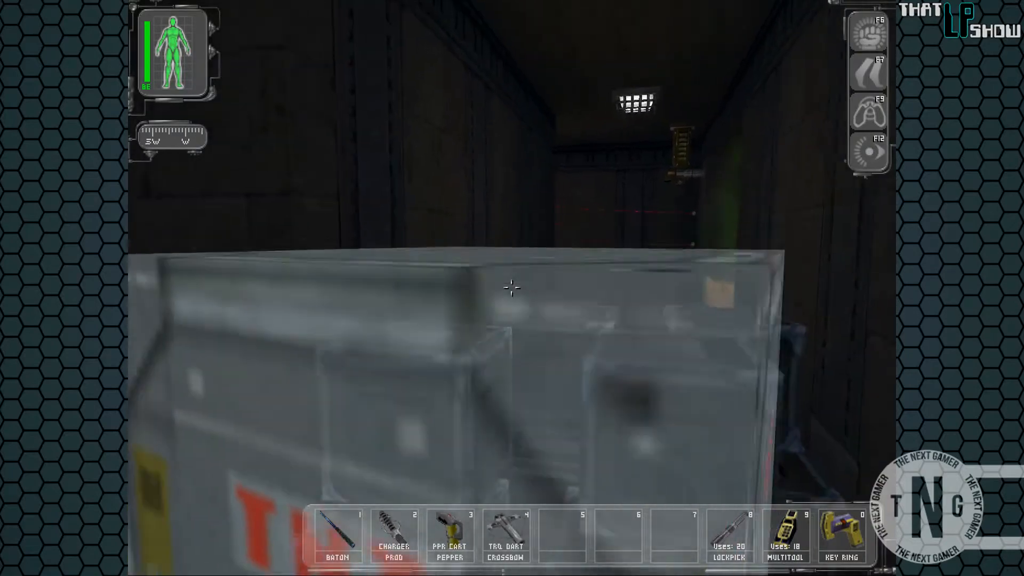
right_click(512, 287)
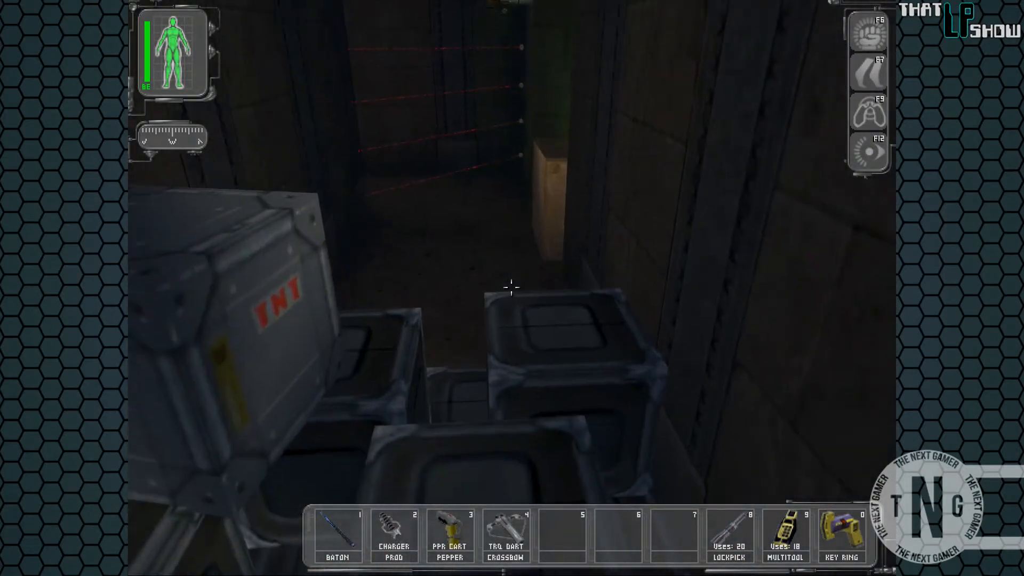
key(w)
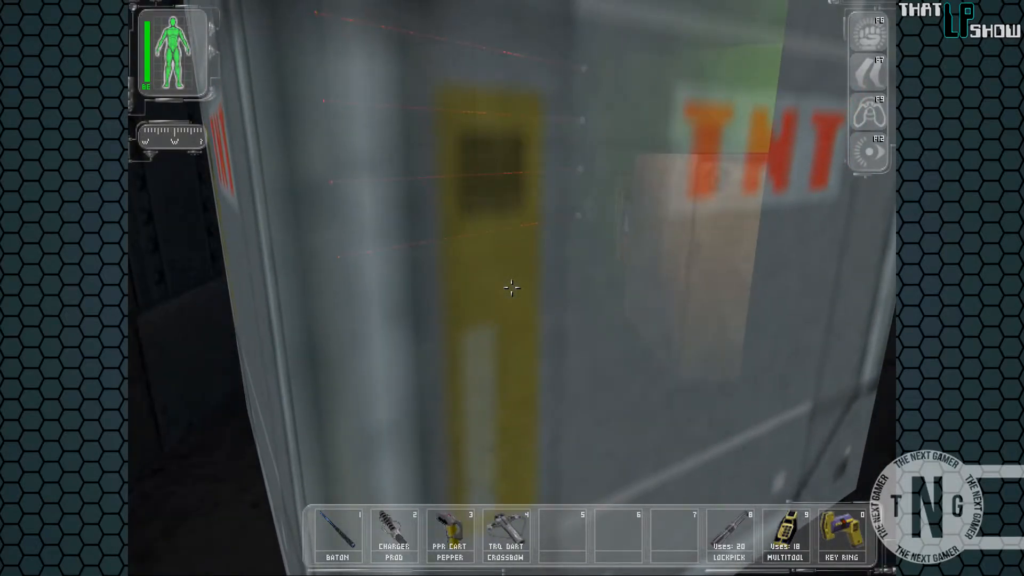
right_click(511, 288)
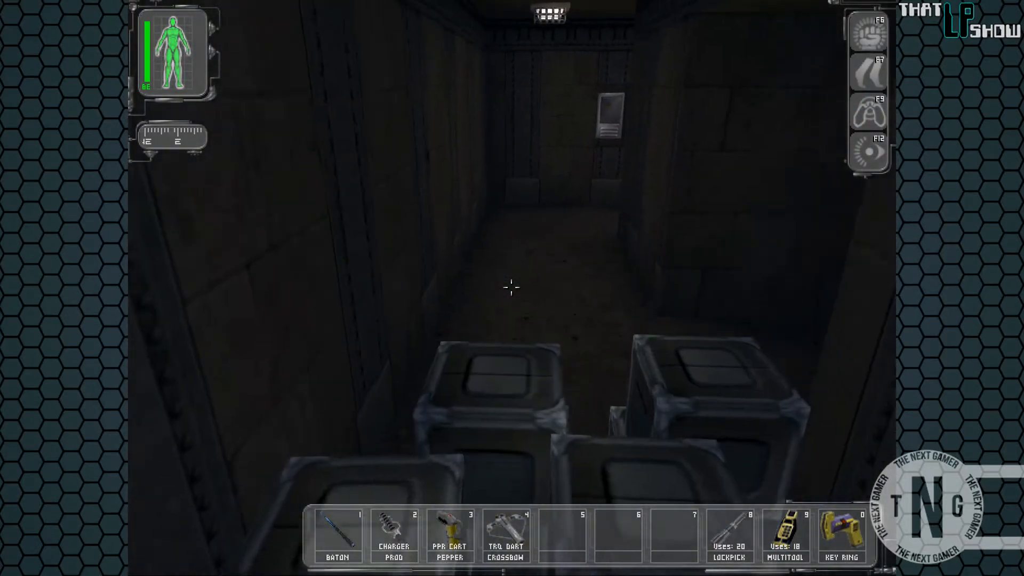
Reposition the metal crates in the corridor, back away and bring up the inventory.
key(w)
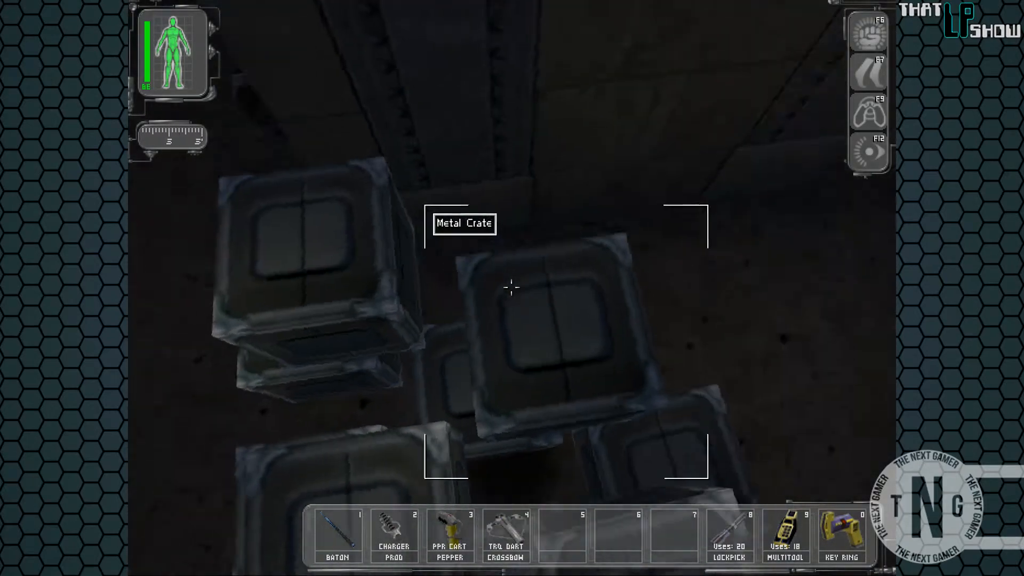
right_click(511, 288)
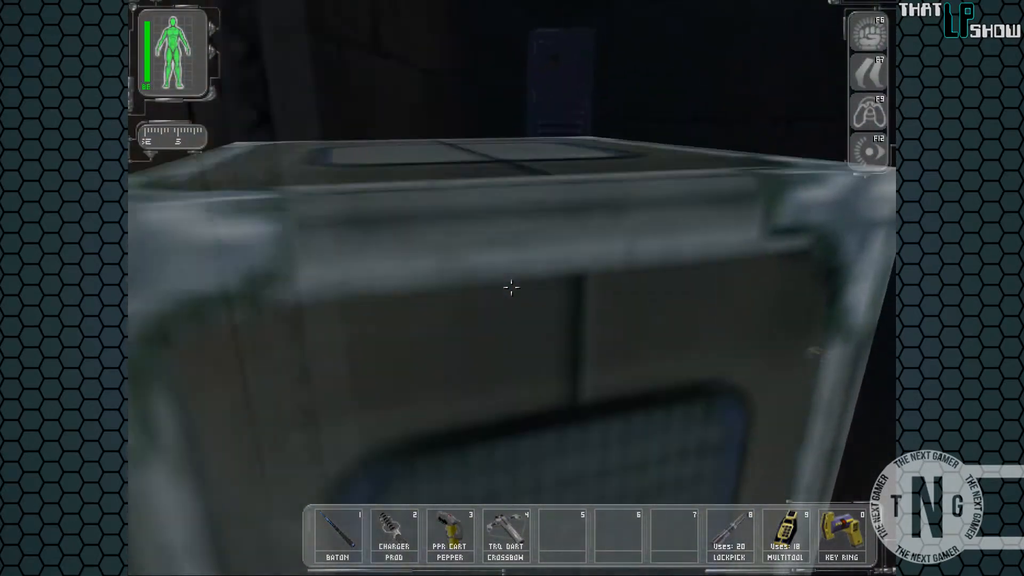
right_click(511, 288)
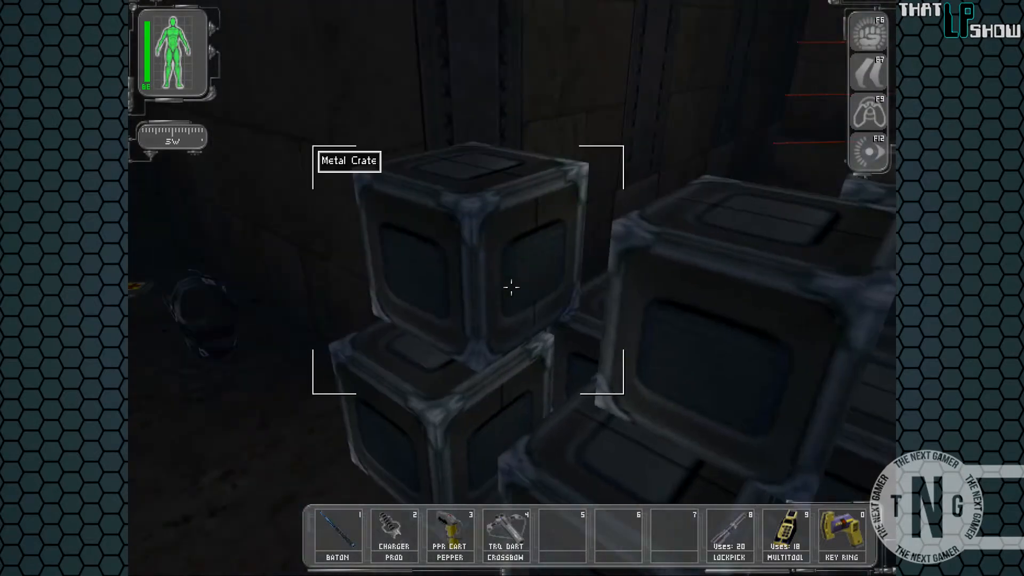
right_click(511, 288)
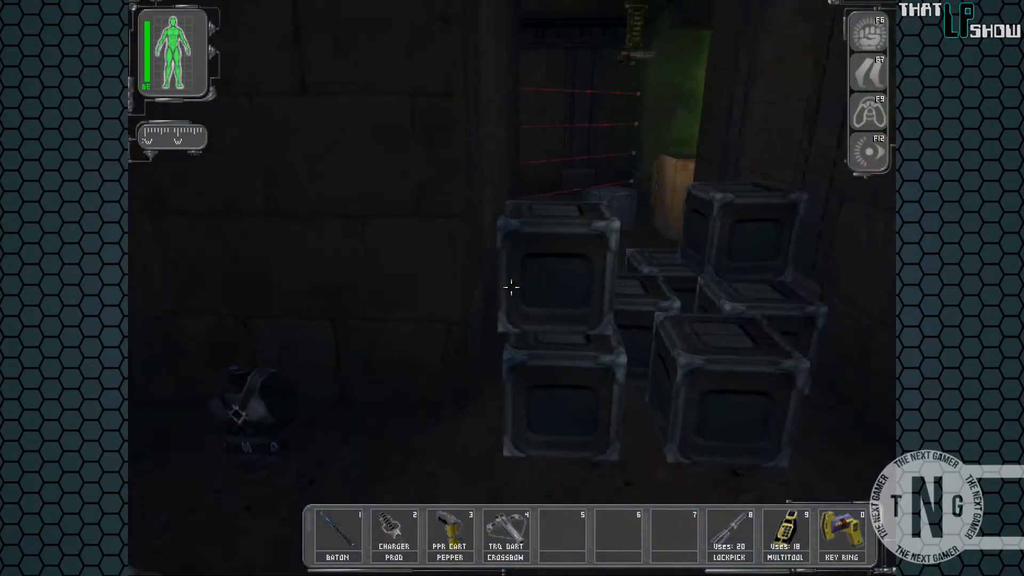
key(s)
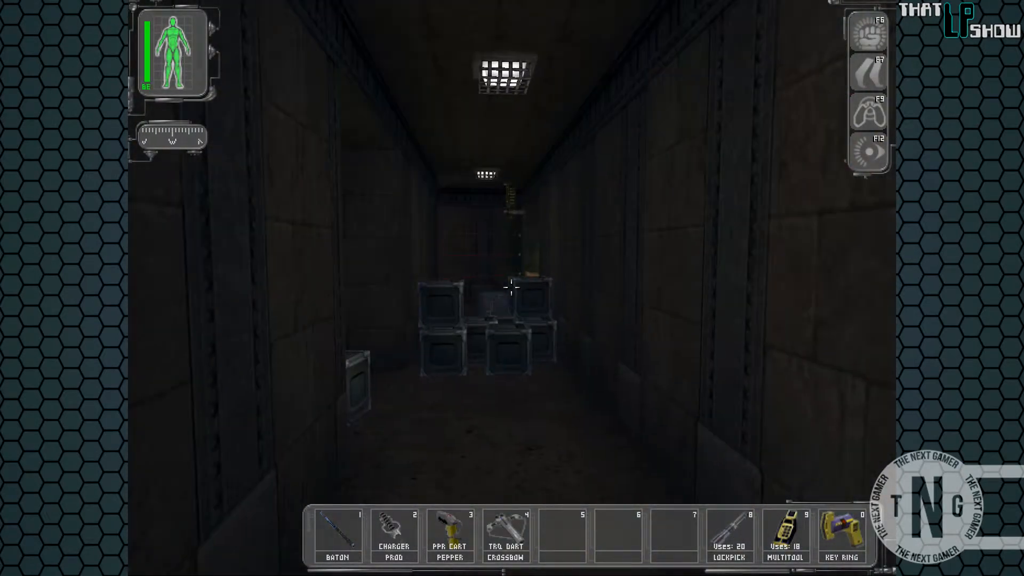
key(F1)
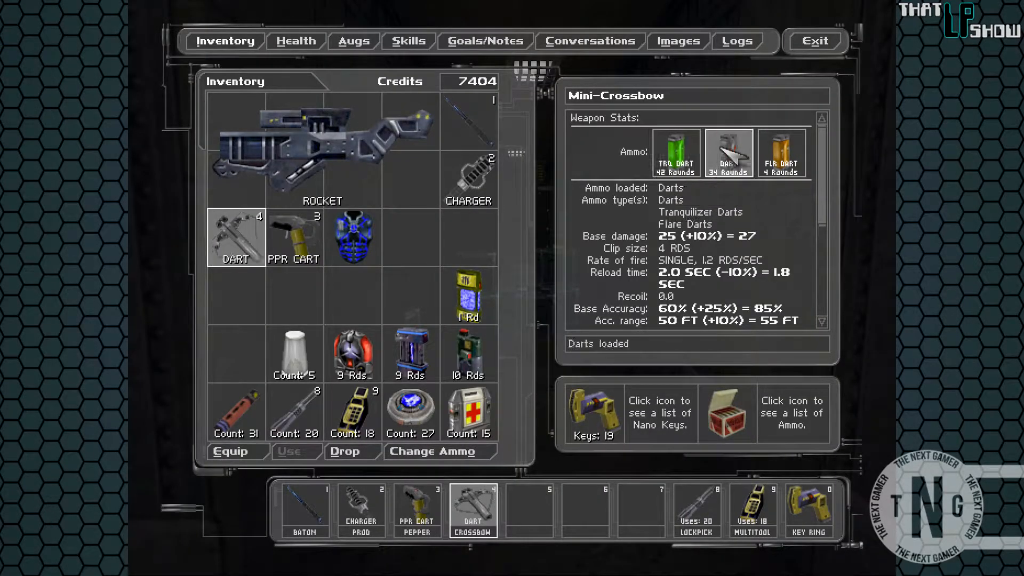
With regular darts loaded in the mini-crossbow, leave the inventory and walk to the next room's doorway.
key(Escape)
key(w)
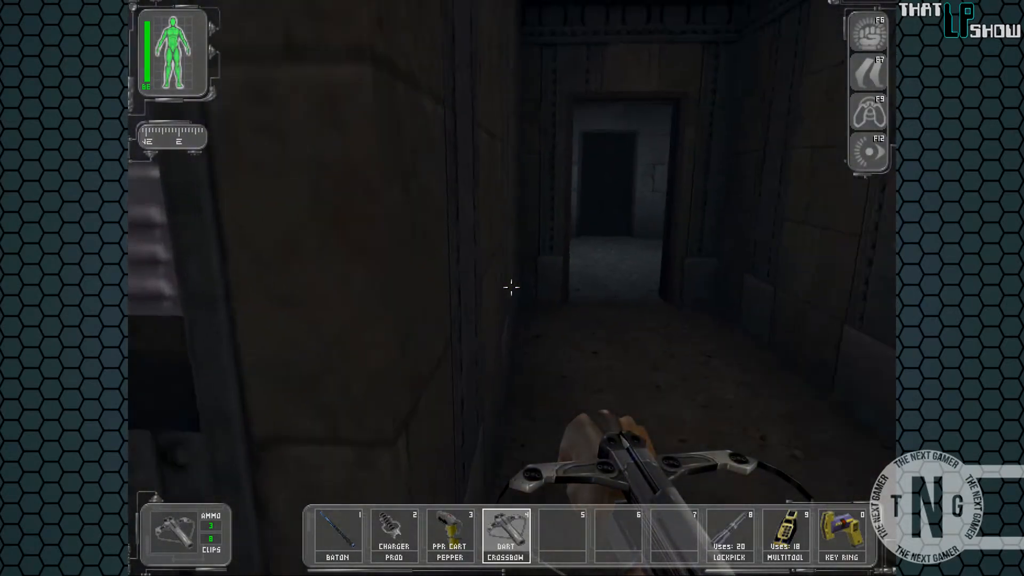
key(4)
key(w)
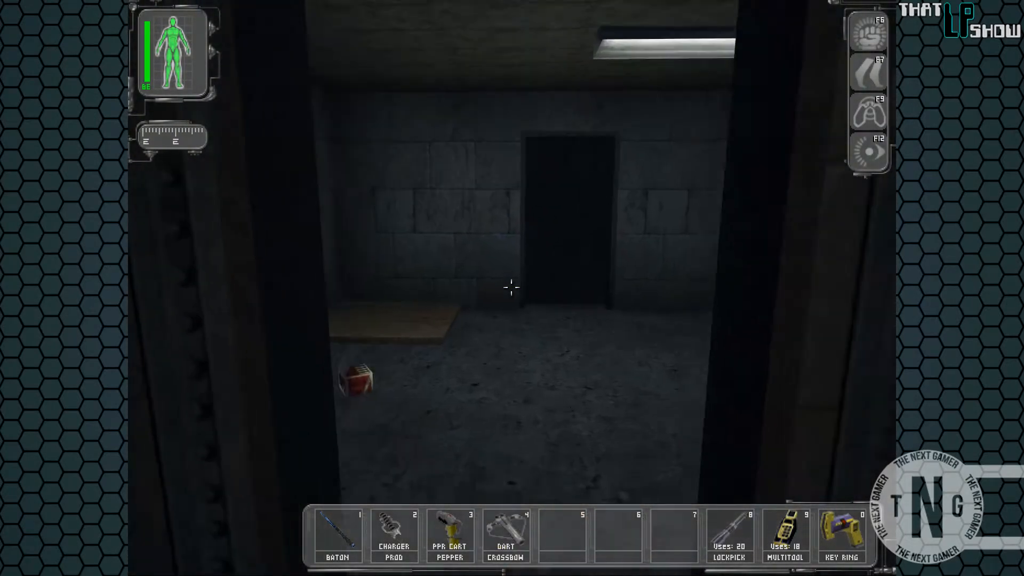
Climb over the TNT crate, inspect the locked glass cabinet and dark locker, then retreat through the doorway.
key(w)
key(space)
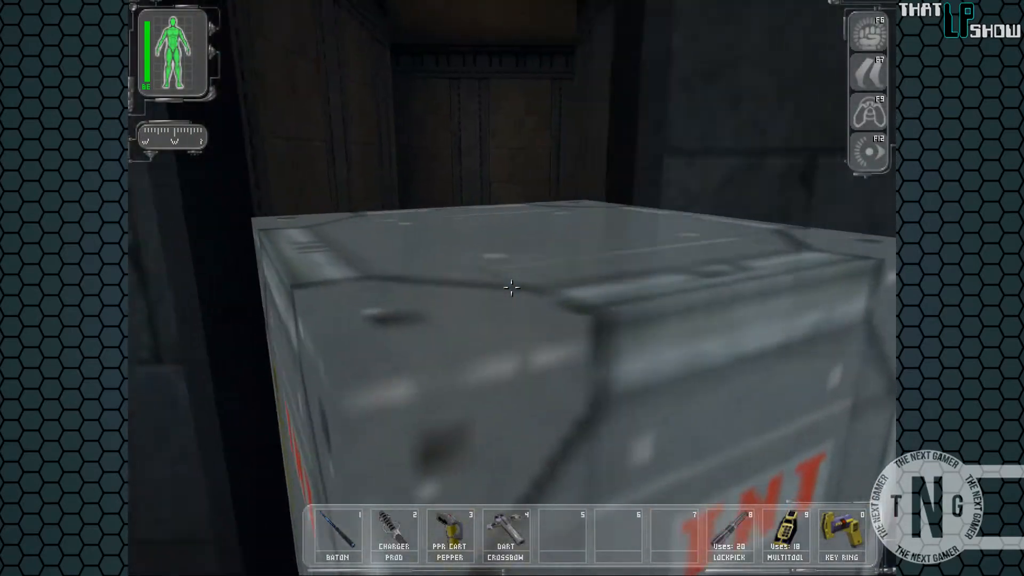
key(space)
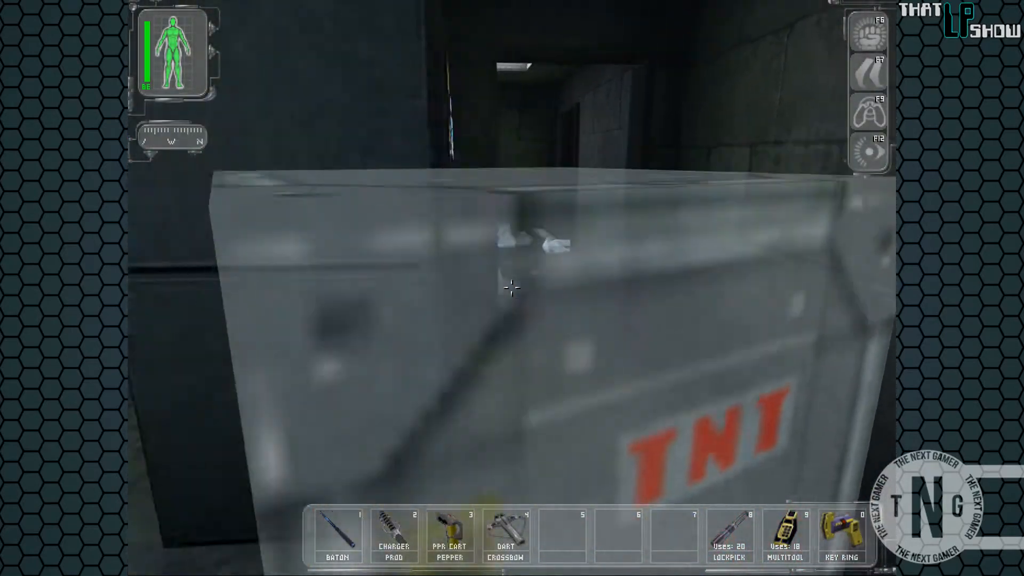
key(s)
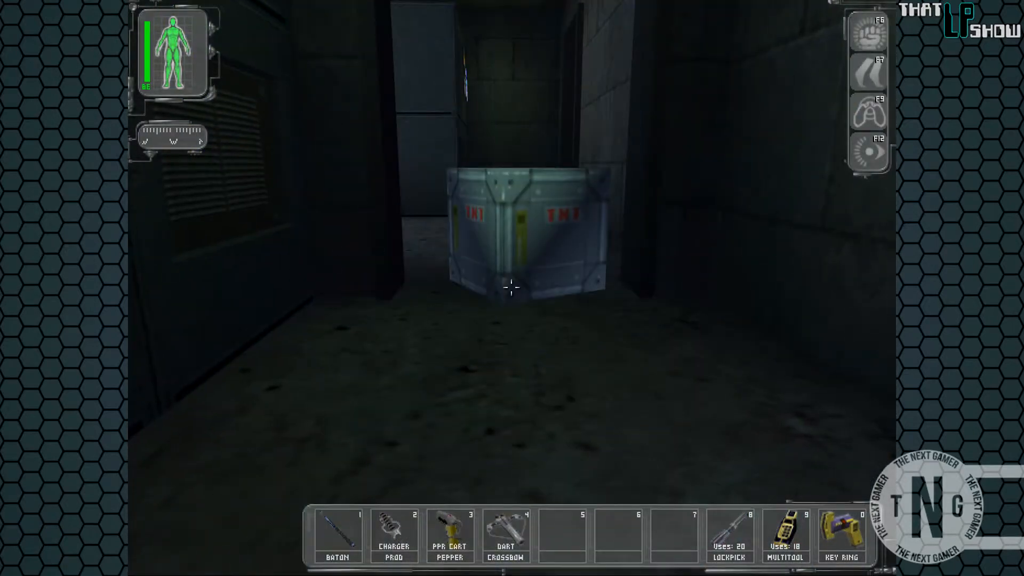
key(w)
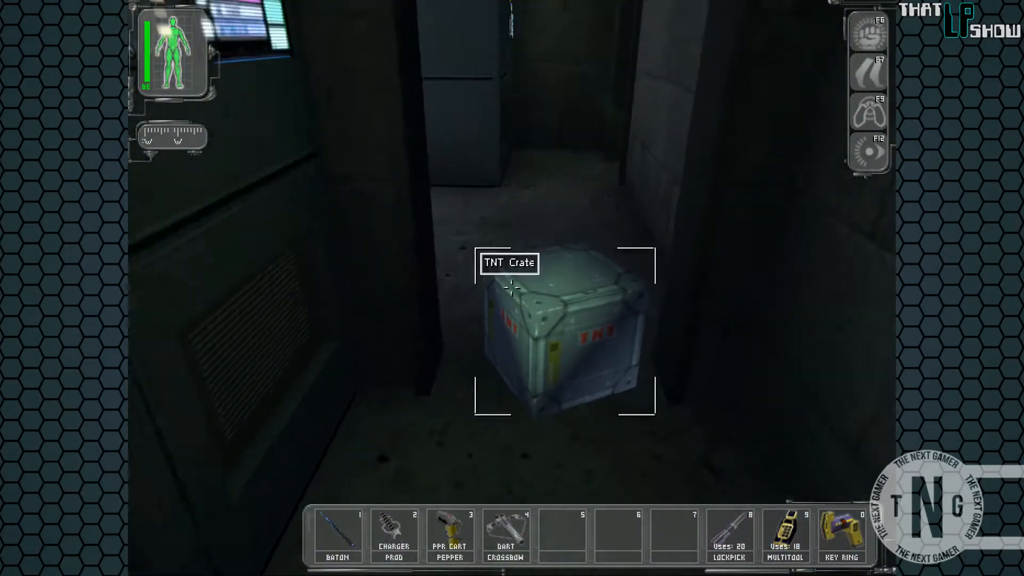
key(s)
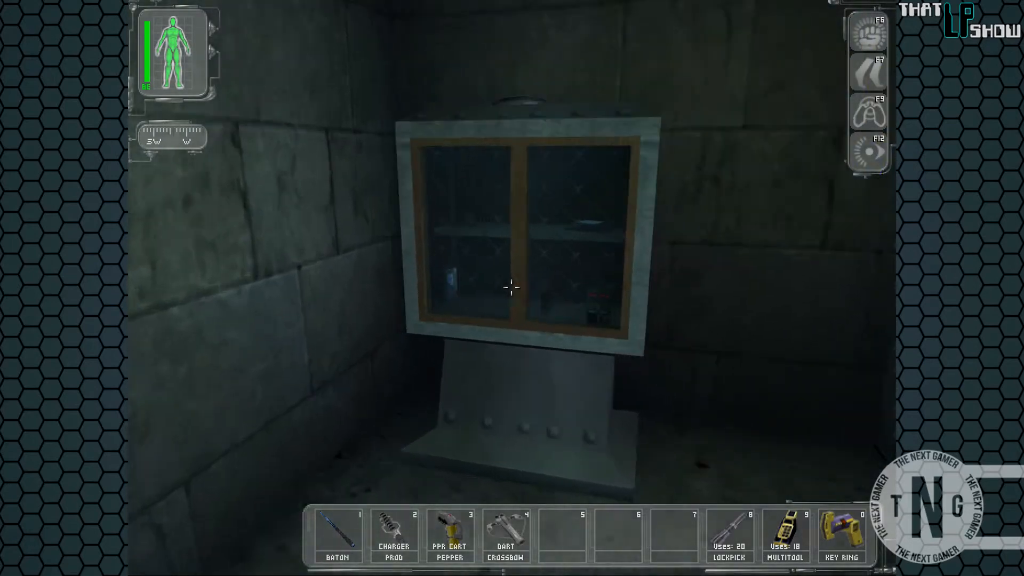
key(w)
key(s)
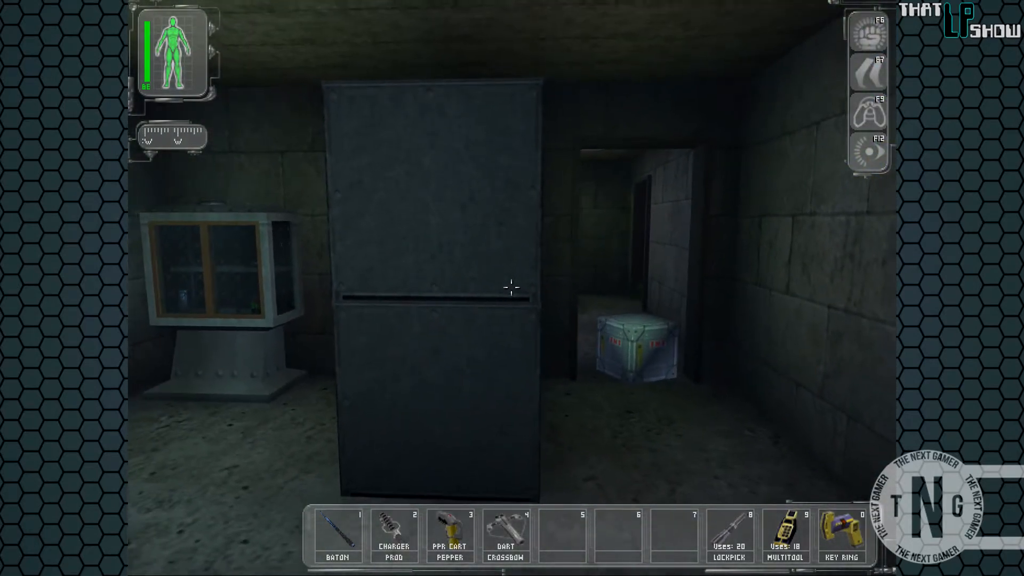
key(s)
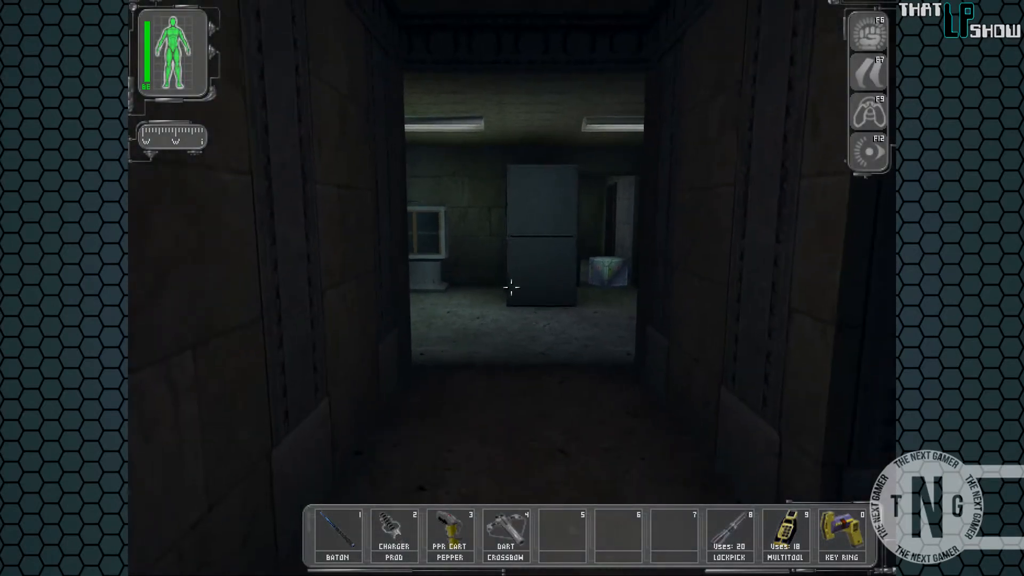
Shatter the glass cabinet with a crossbow dart and step through into the dark room with the wall screen.
key(4)
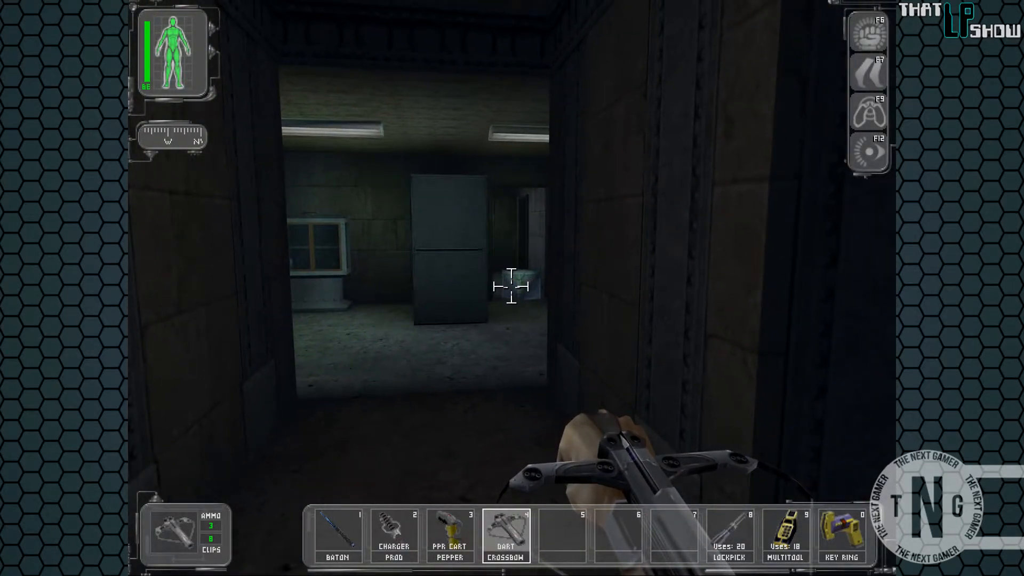
click(511, 287)
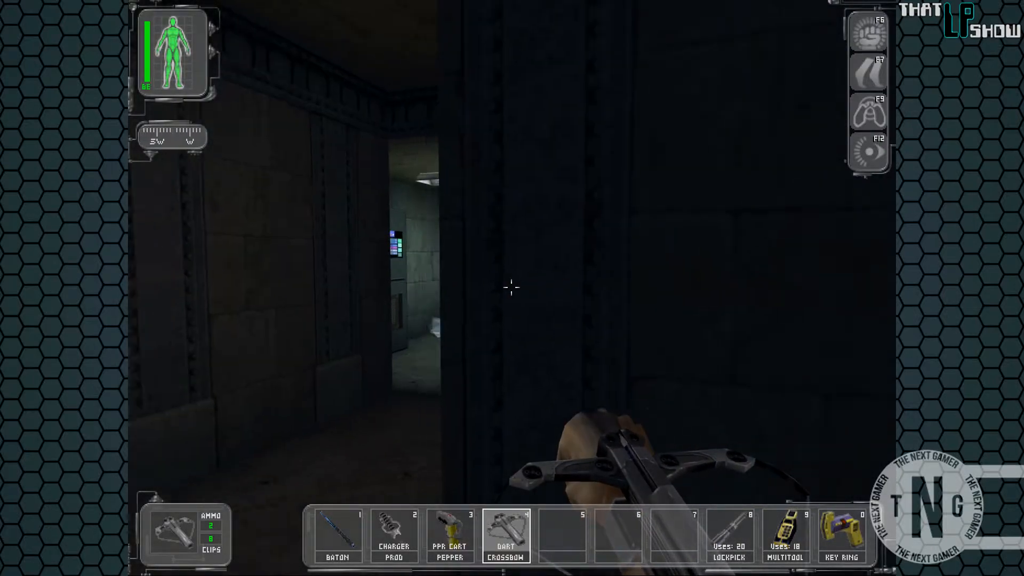
key(w)
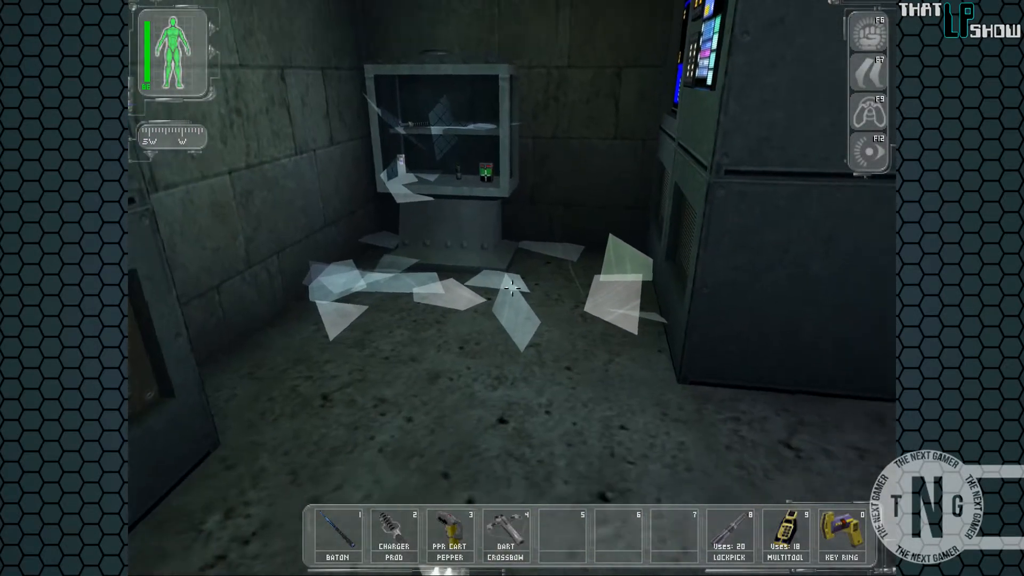
key(w)
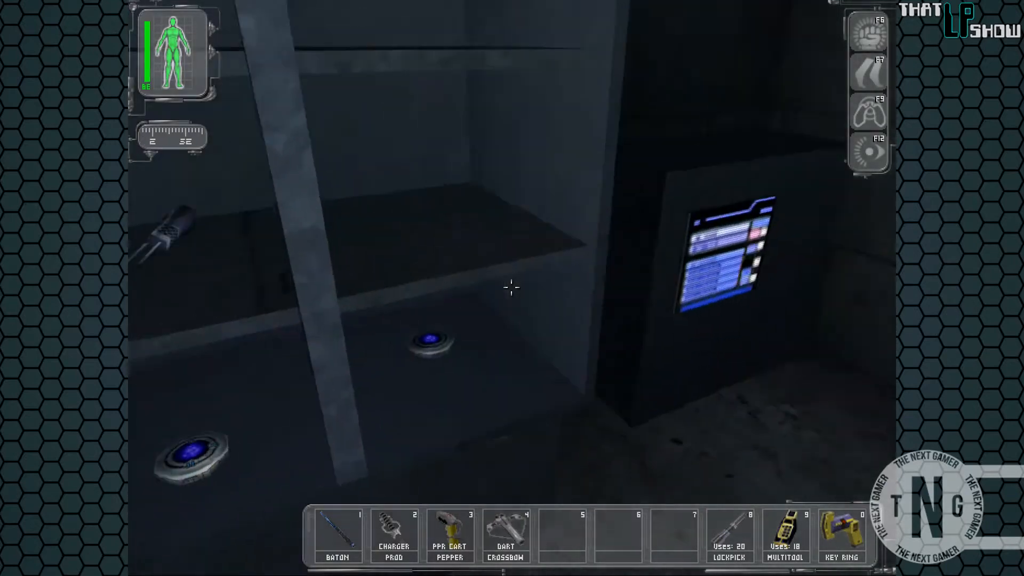
Collect the bioelectric cells and walk back through the corridor to the item shelf.
right_click(511, 286)
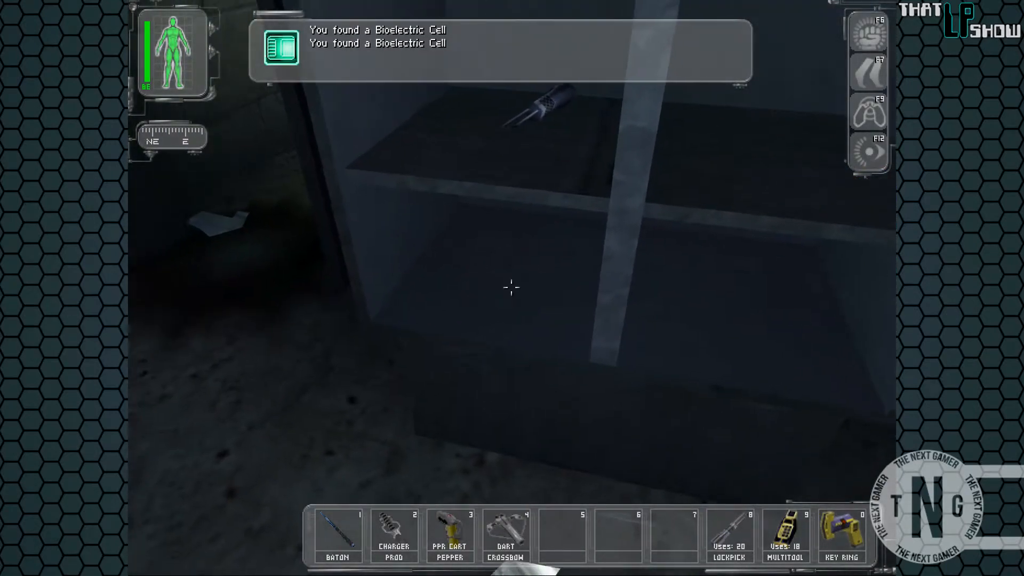
key(w)
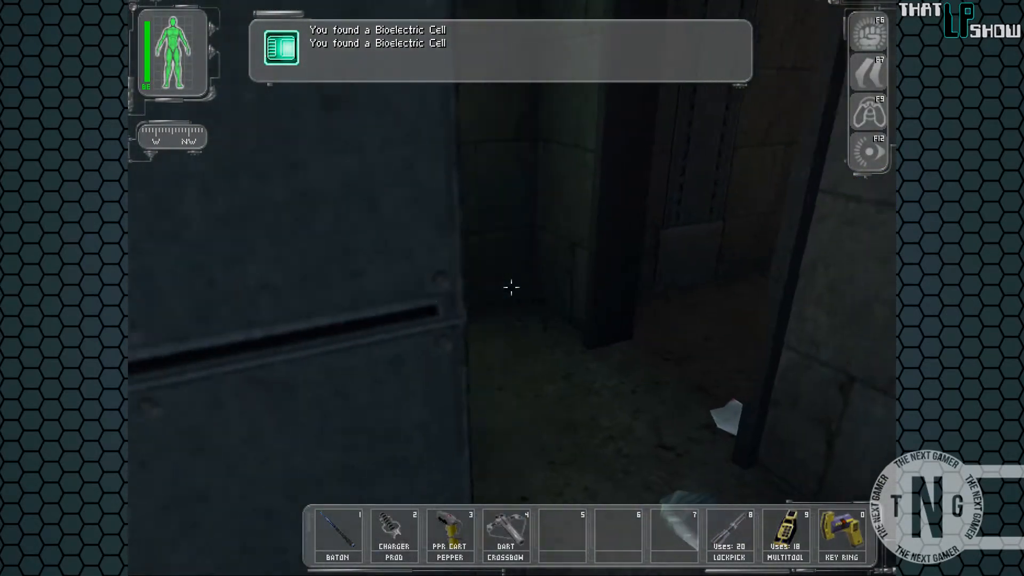
key(w)
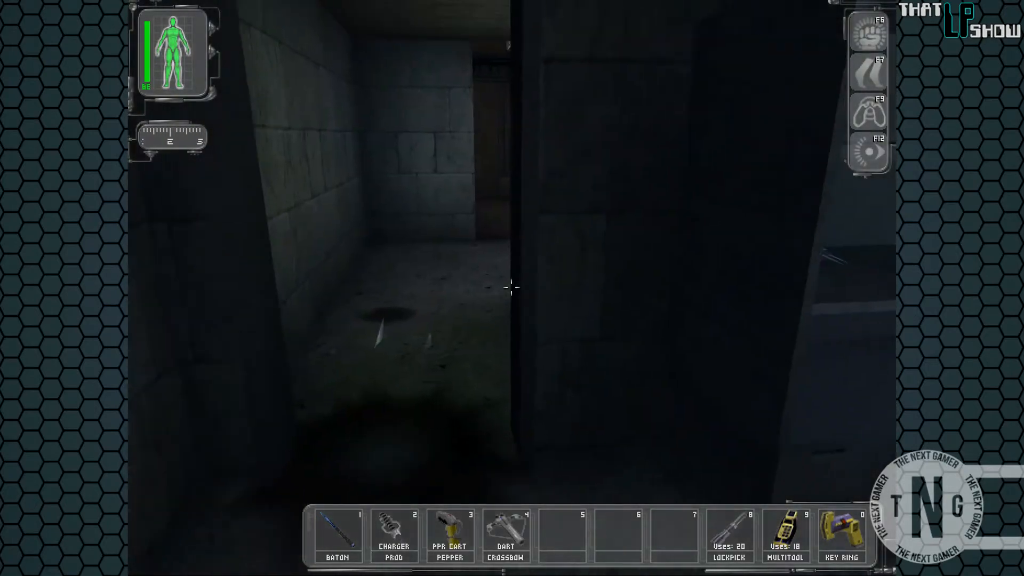
key(w)
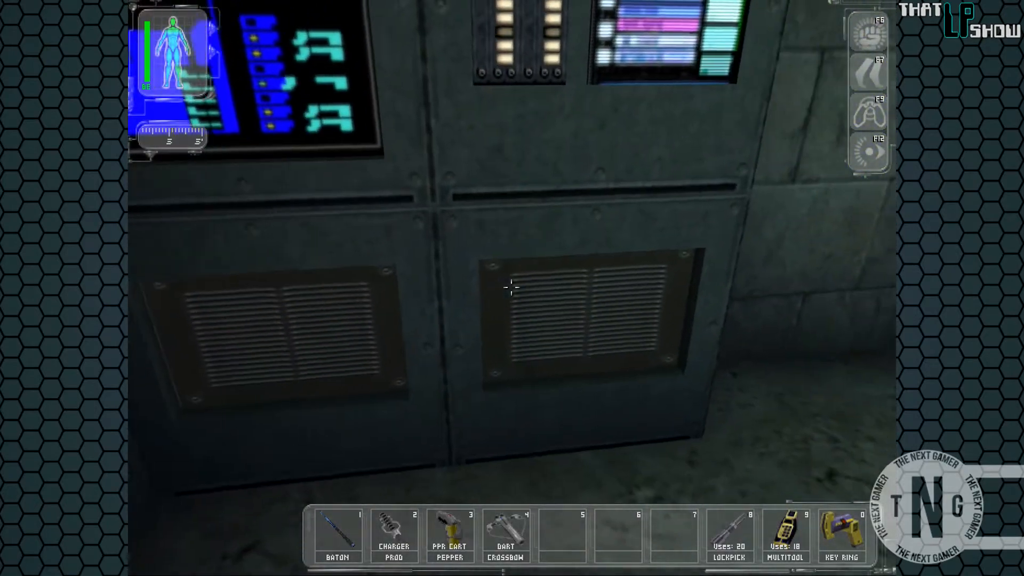
key(w)
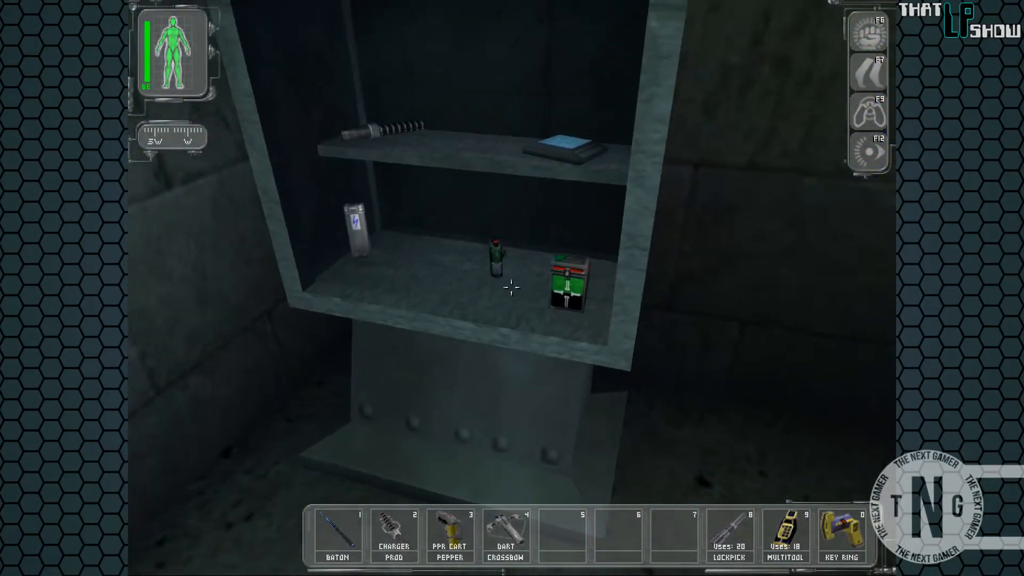
Try to grab the gas grenade, then pick up the DataCube from the upper shelf.
right_click(511, 287)
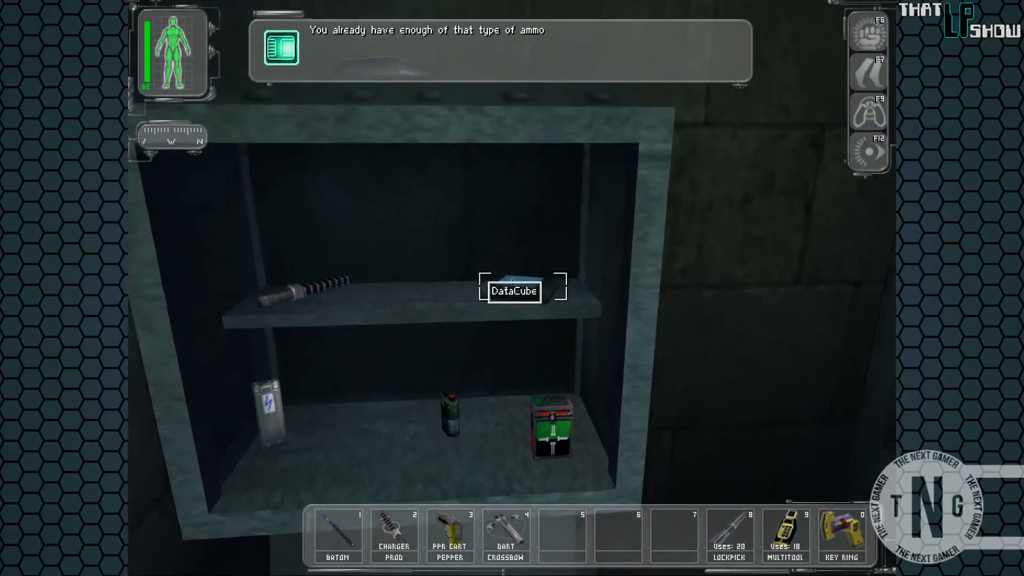
right_click(512, 287)
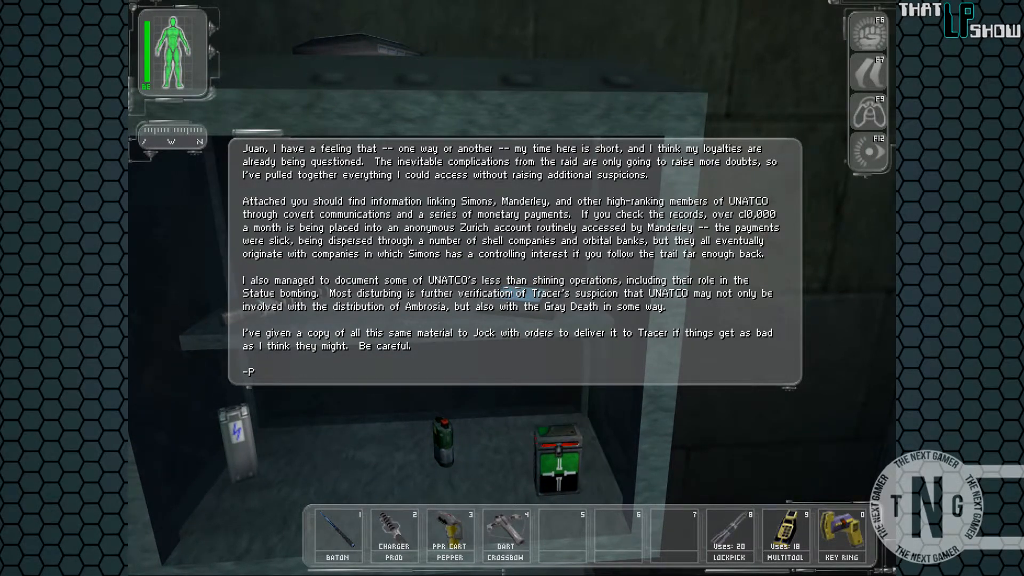
Close and reread Paul's DataCube note about the bribes while his transmission plays.
key(s)
key(w)
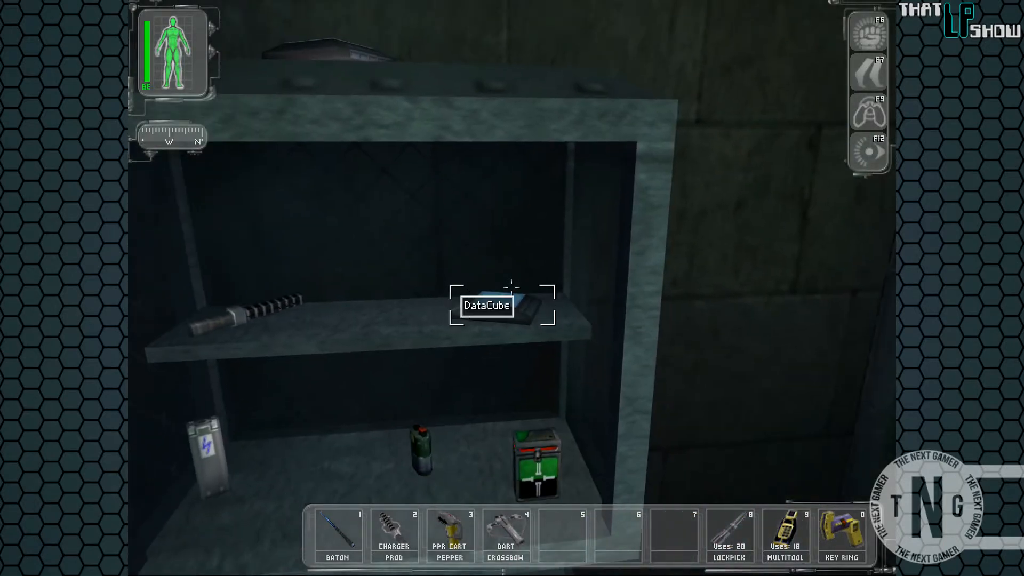
right_click(513, 287)
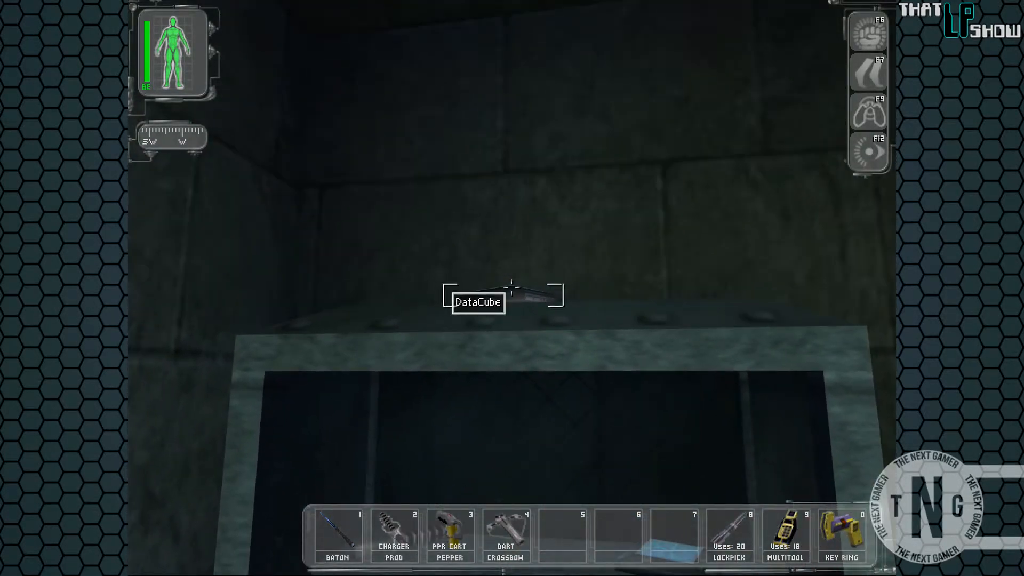
right_click(512, 286)
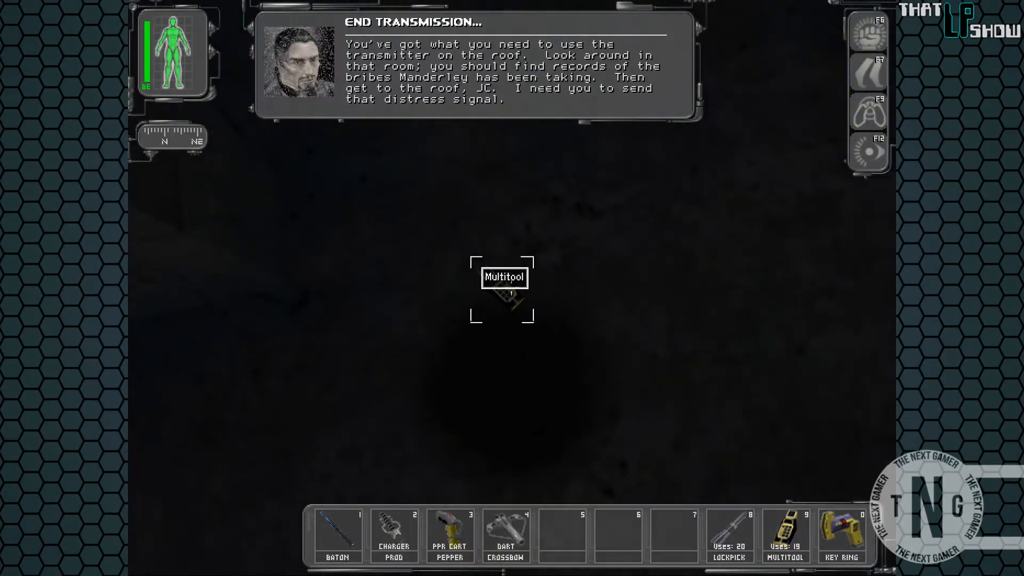
Pick up the Multitool from the floor, raising uses to 20 and completing the goal.
right_click(510, 286)
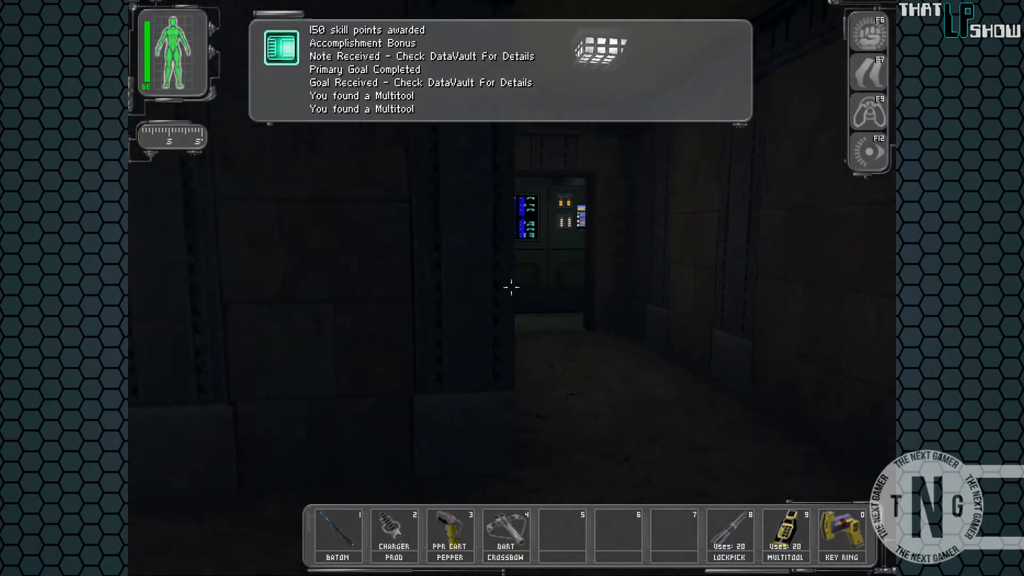